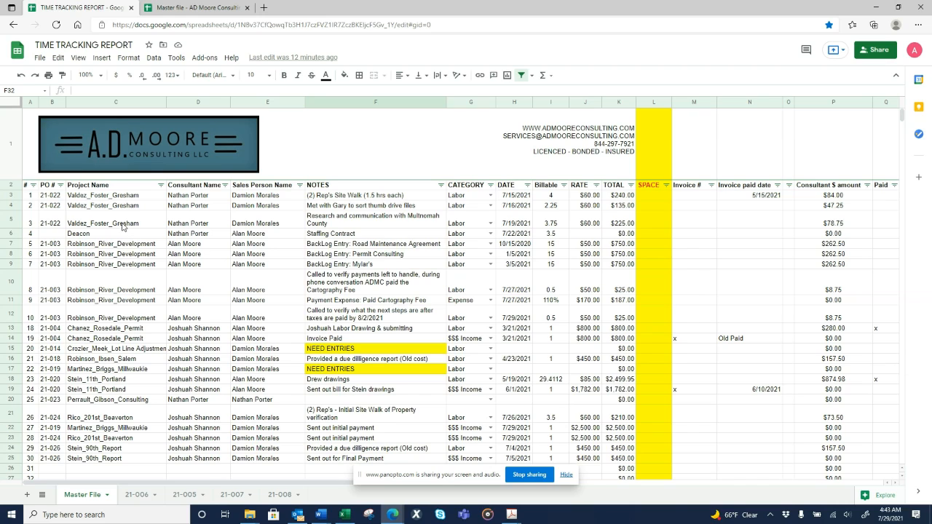
Review the project names and notes of the first logged entries on the Master File sheet
drag(145, 210, 387, 283)
click(395, 299)
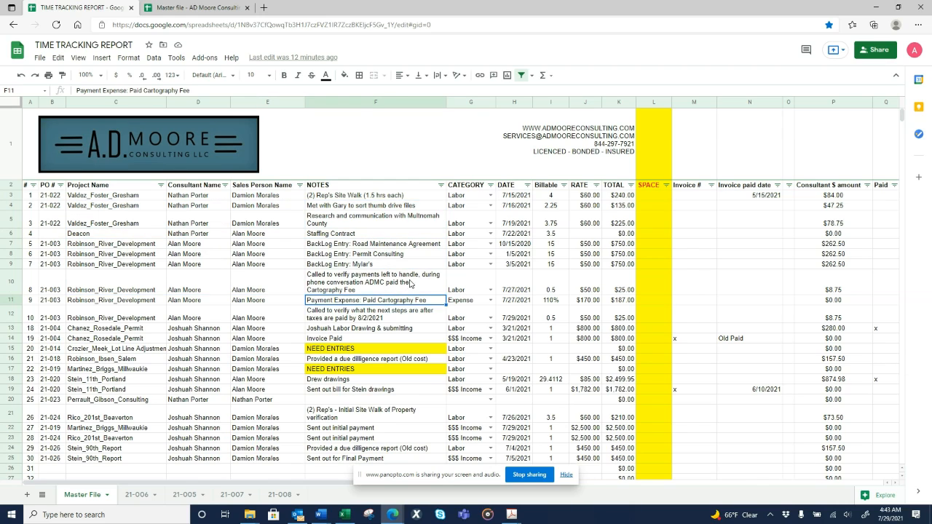
click(383, 272)
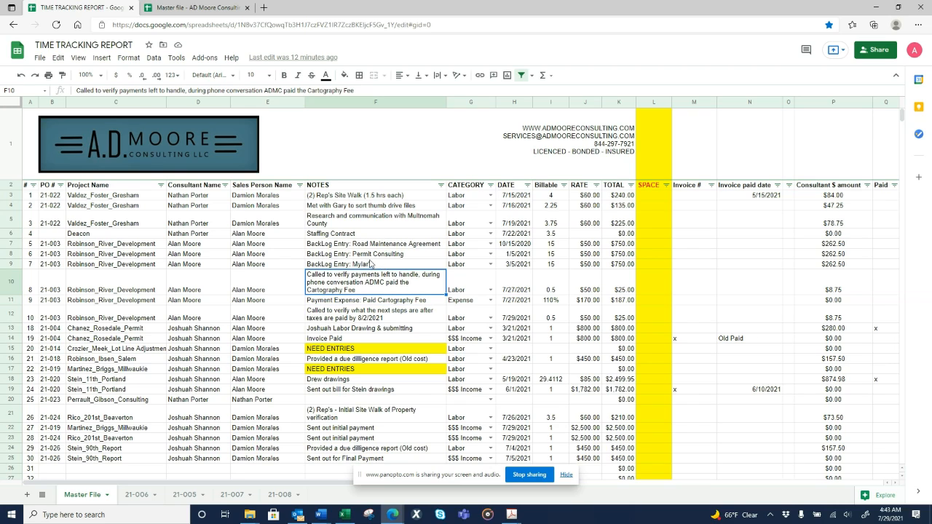
drag(117, 221, 375, 245)
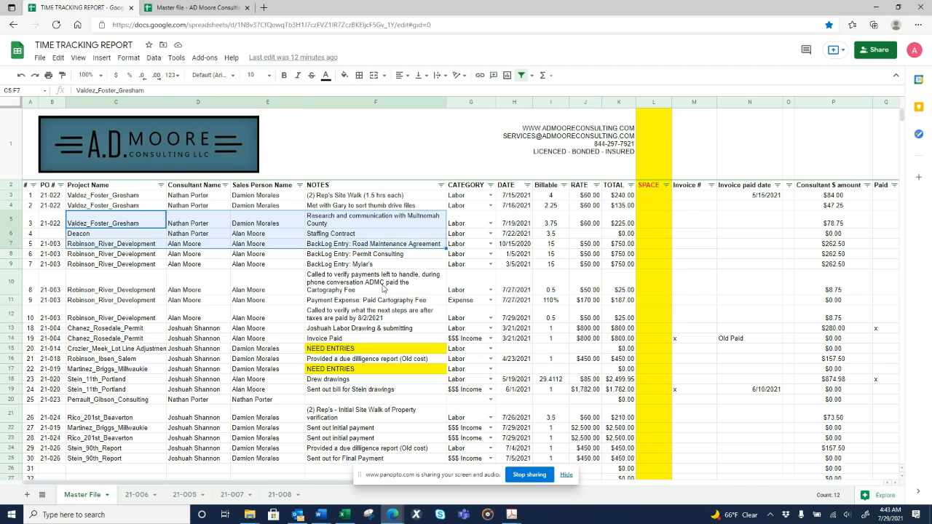
click(382, 287)
Look through the project sheets 21-006, 21-005 and 21-007, returning to 21-006
click(149, 491)
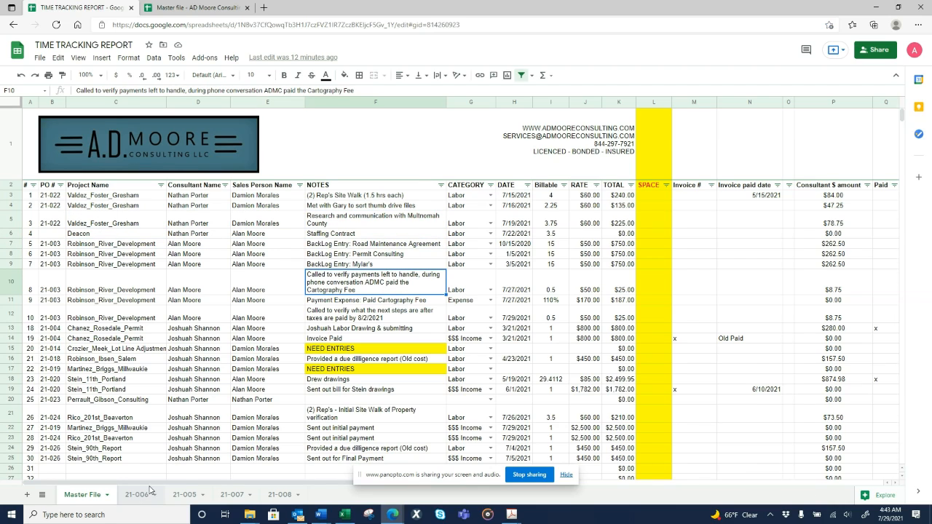
click(248, 339)
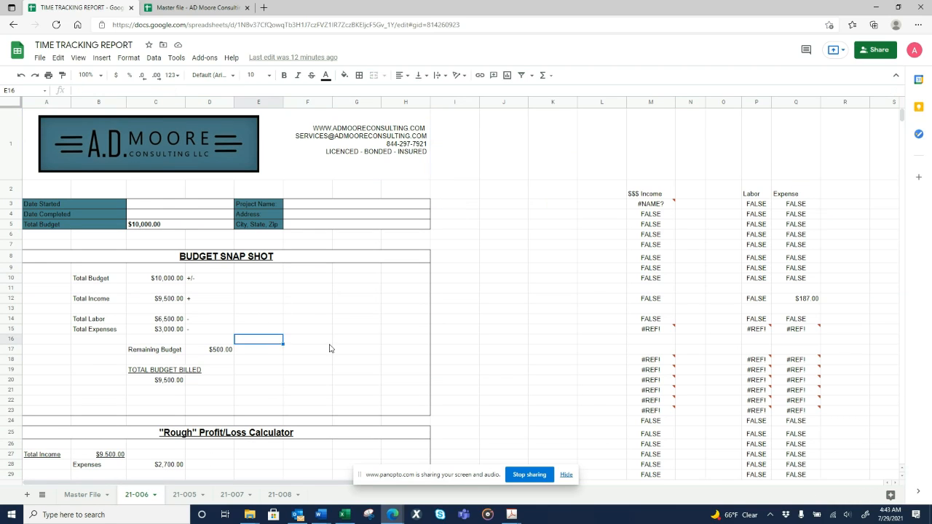
click(185, 495)
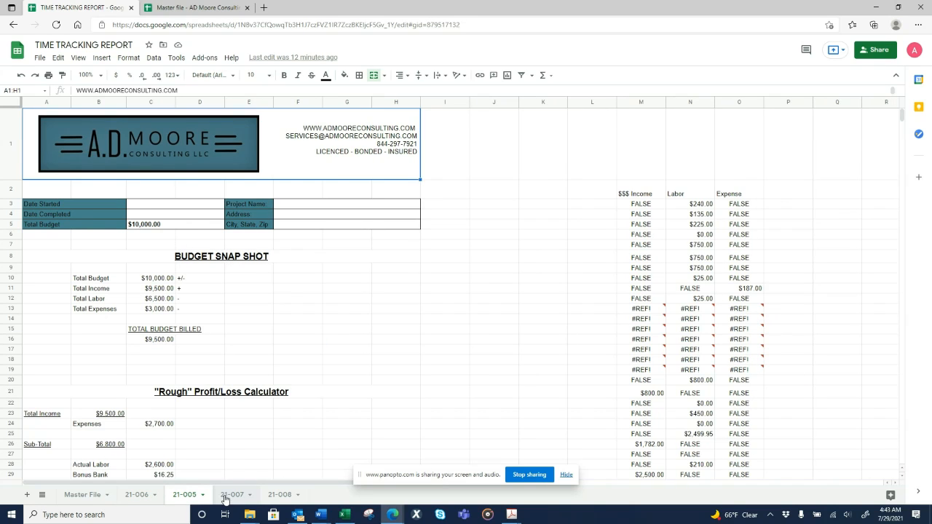
click(228, 496)
click(137, 495)
click(186, 498)
click(144, 499)
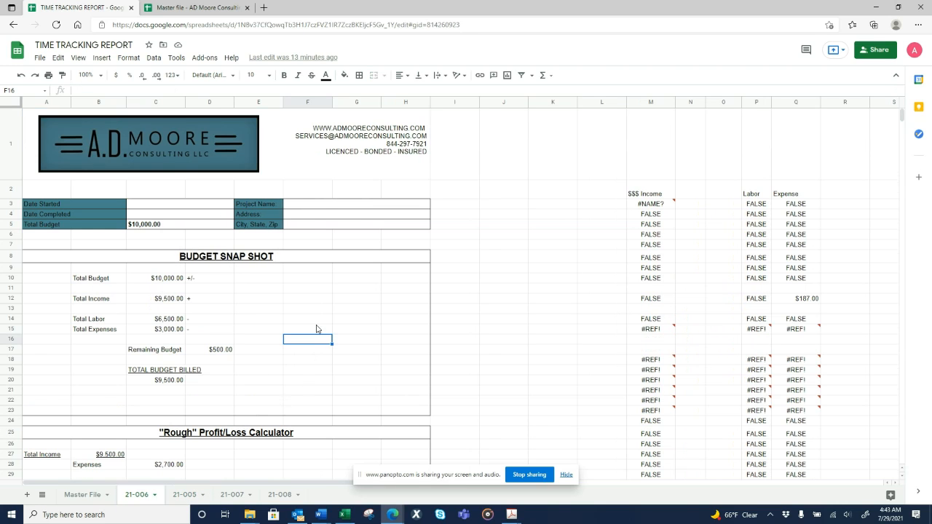
Examine the income, labor and expense columns and the Budget Snap Shot figures on sheet 21-006
scroll(316, 329, down, 3)
scroll(316, 329, up, 3)
drag(630, 174, 790, 390)
click(607, 255)
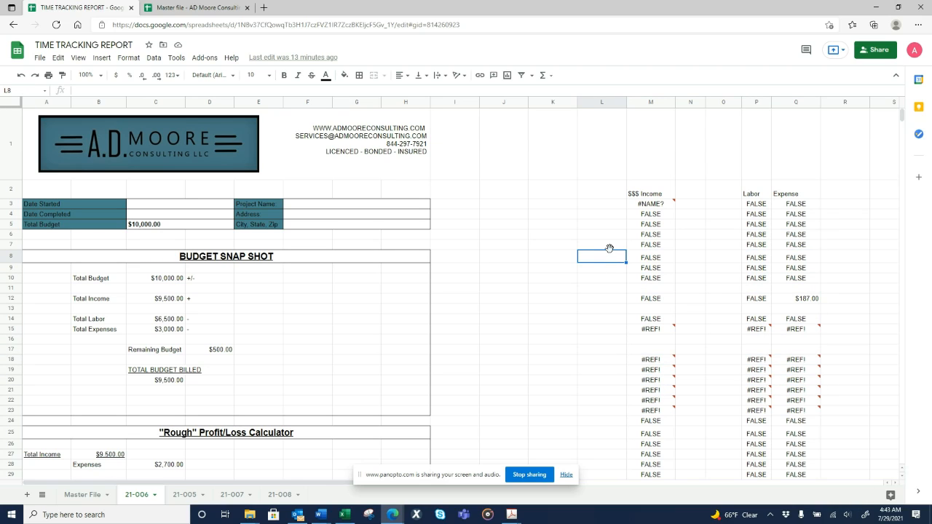
drag(218, 289, 224, 405)
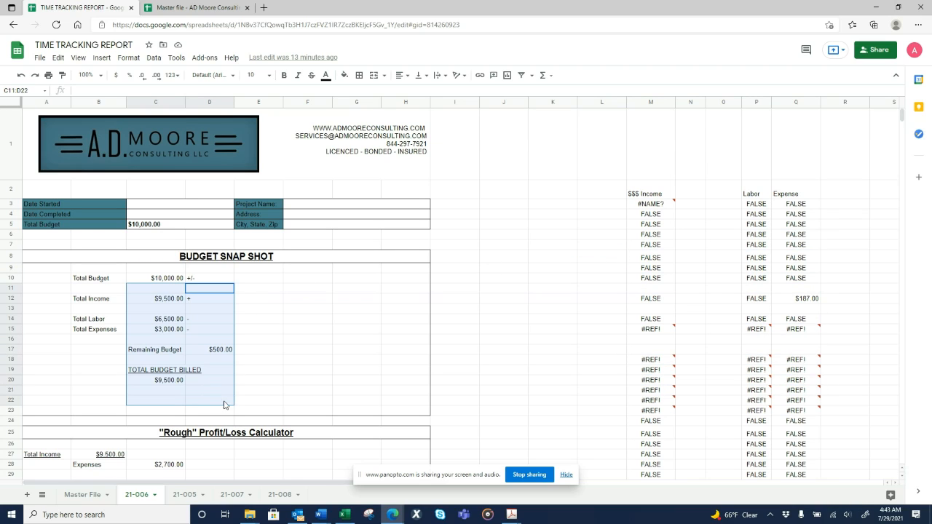
click(270, 340)
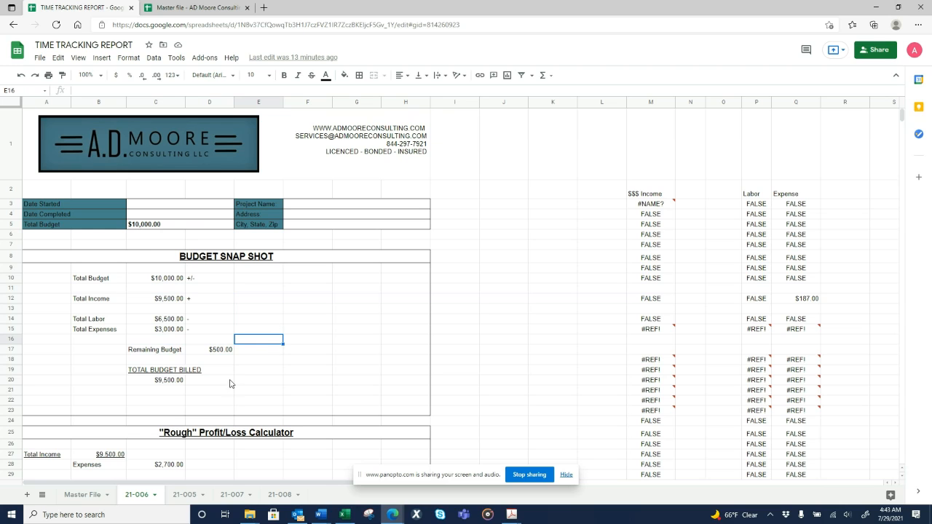
Return to the Master File sheet and inspect the logged notes and the empty rows below entry 30
click(83, 495)
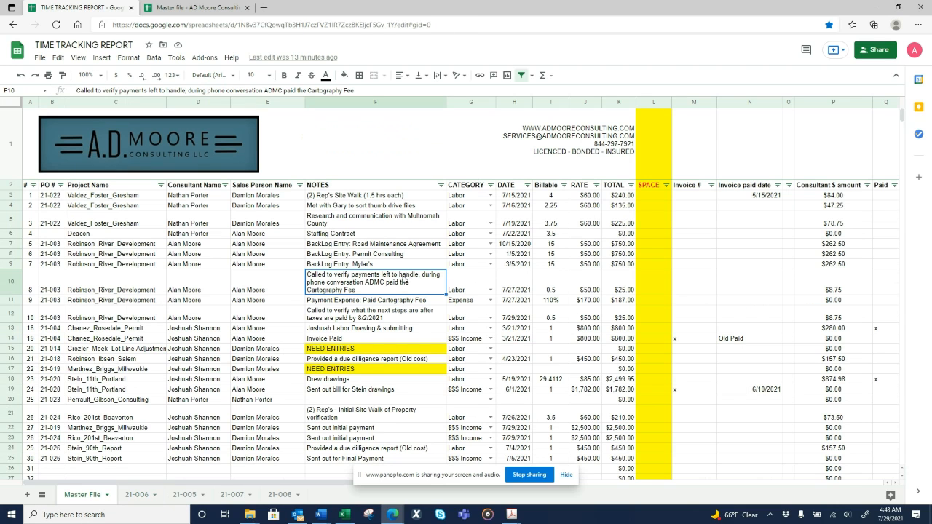
click(404, 236)
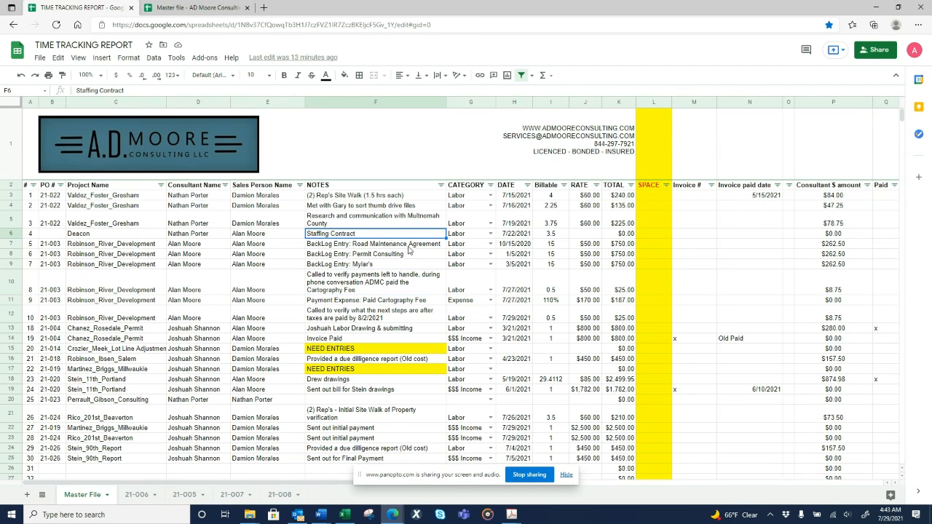
click(414, 246)
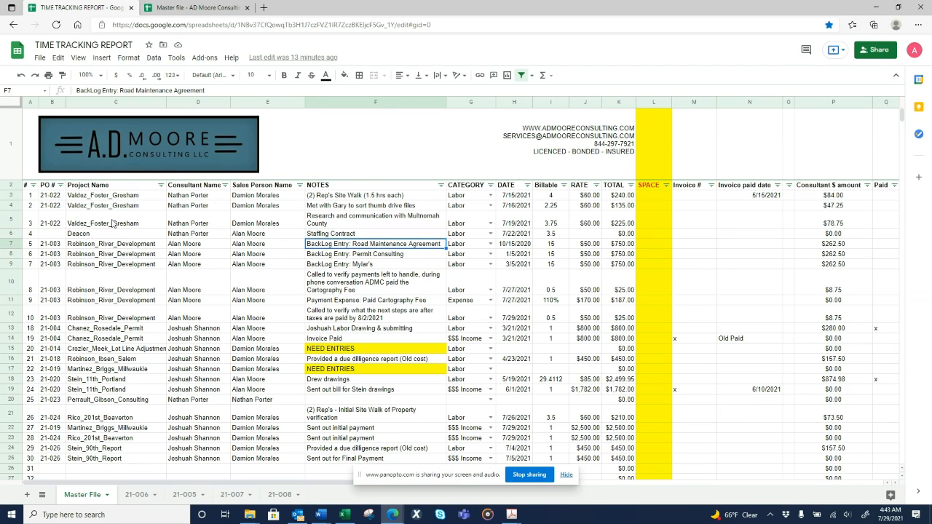
scroll(194, 233, down, 4)
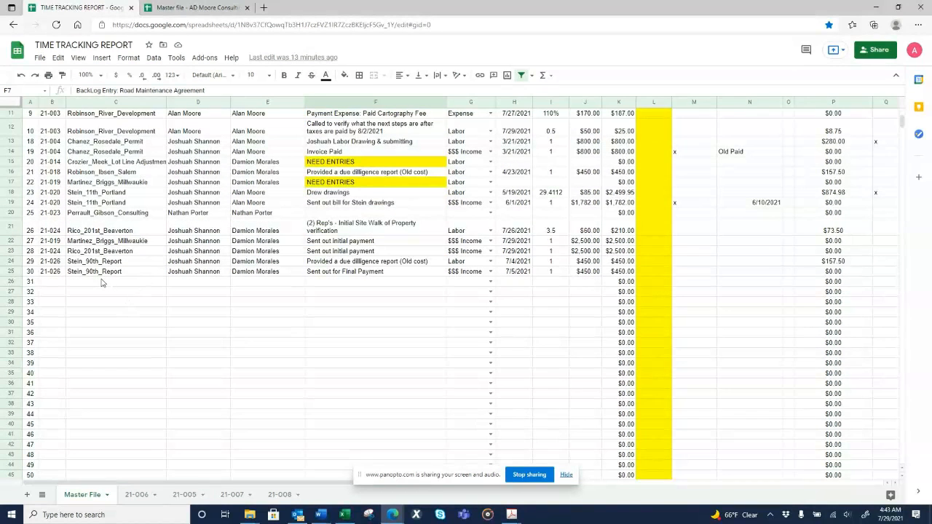
click(104, 282)
drag(309, 290, 395, 354)
click(395, 354)
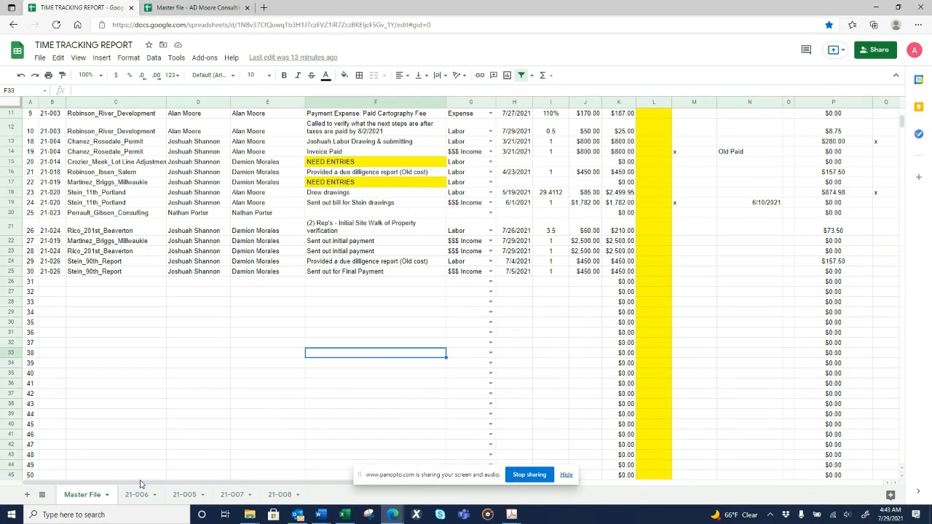
Reopen sheet 21-006 and view its Budget Snap Shot and "Rough" Profit/Loss Calculator sections
click(142, 498)
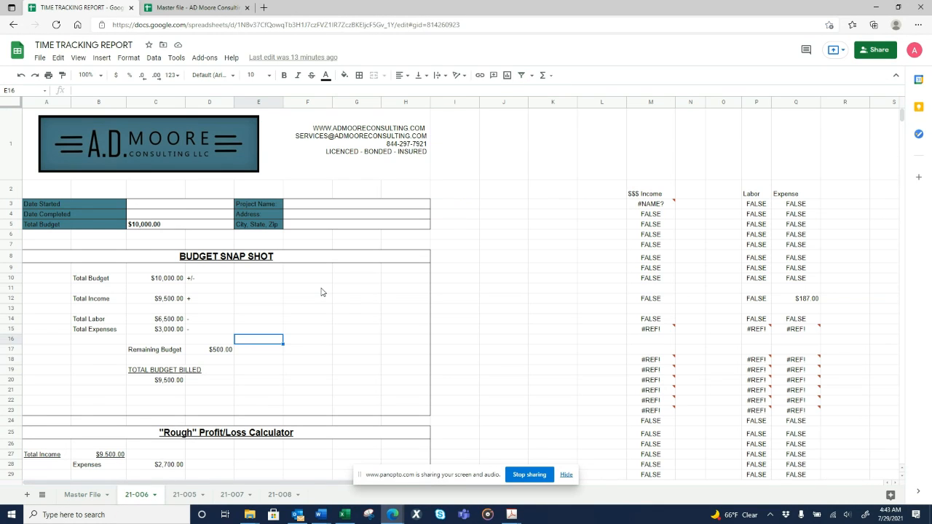
click(323, 290)
scroll(295, 282, down, 5)
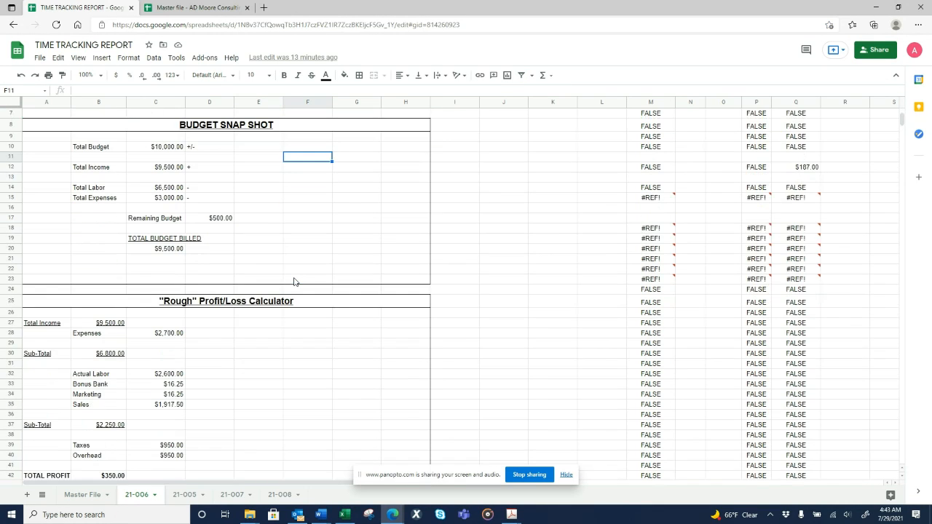
scroll(294, 282, up, 5)
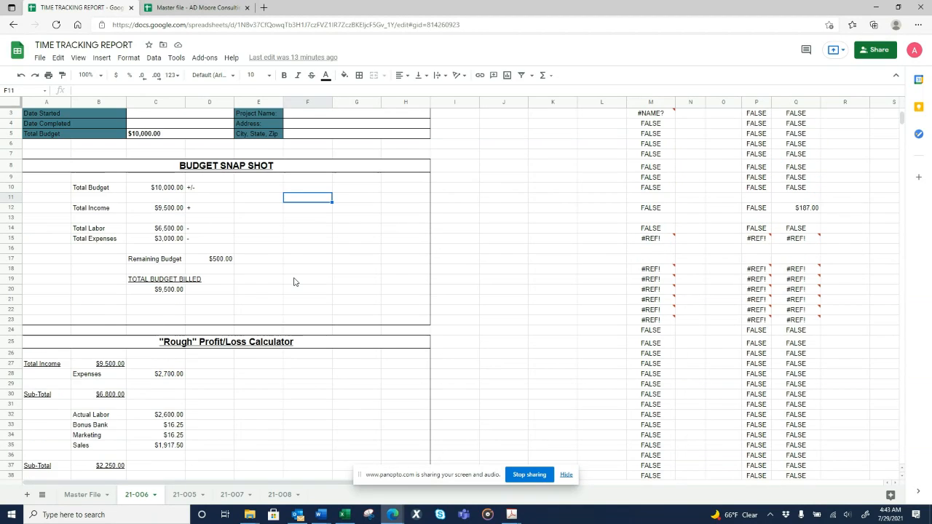
click(260, 320)
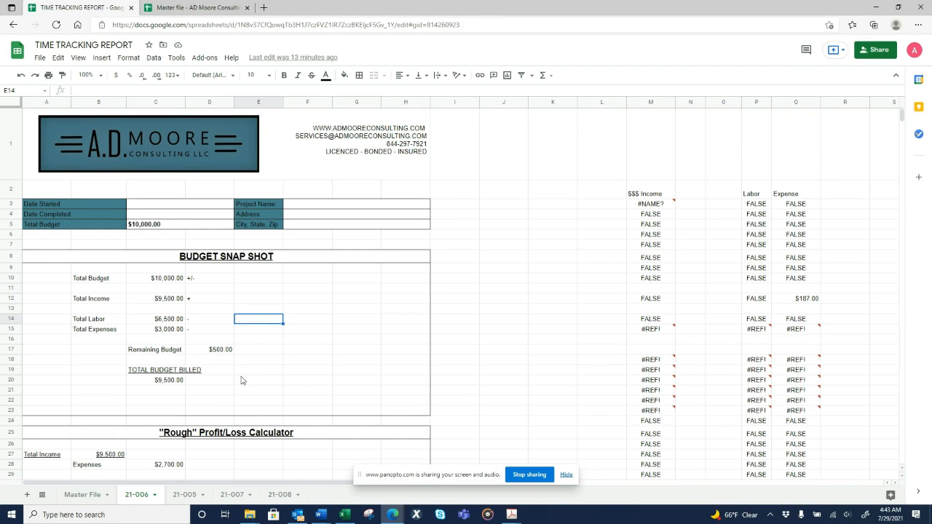
Go back to the Master File sheet and review the consultant, sales person and notes columns down to row 11
click(84, 496)
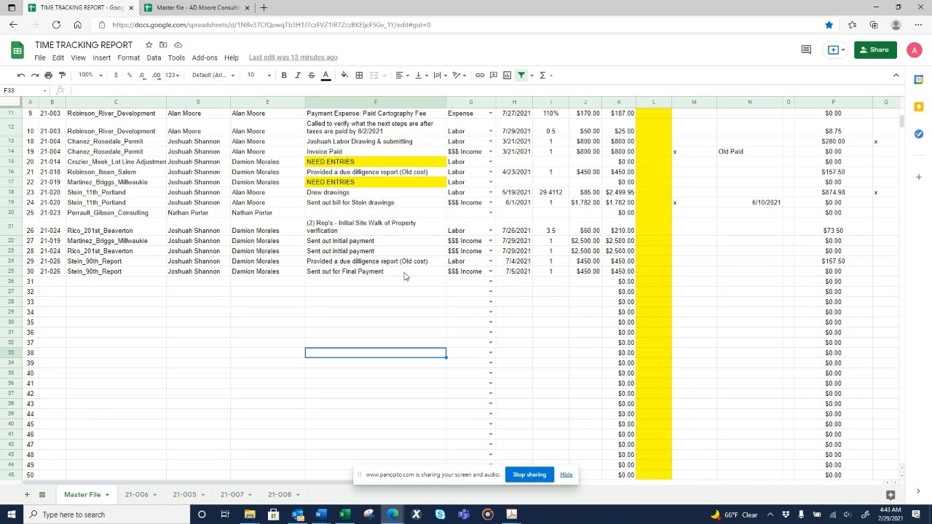
click(414, 305)
scroll(414, 306, up, 4)
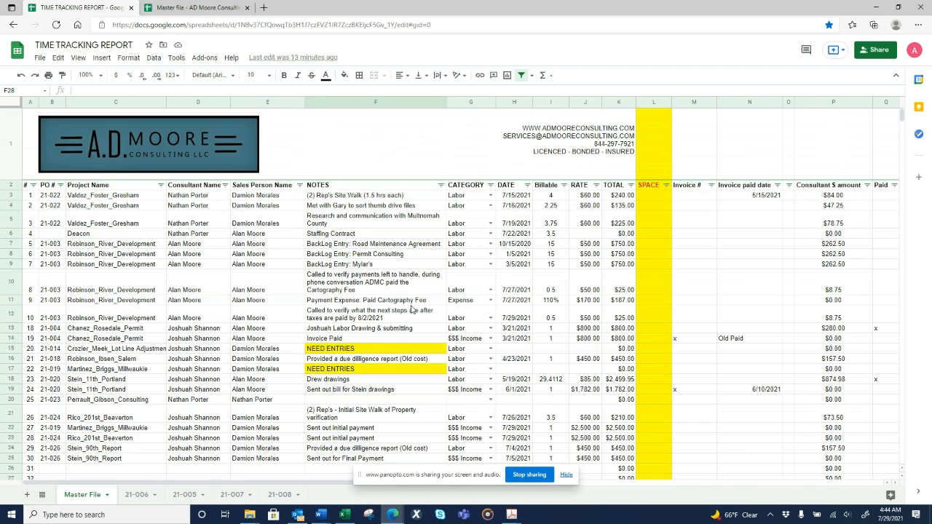
click(399, 225)
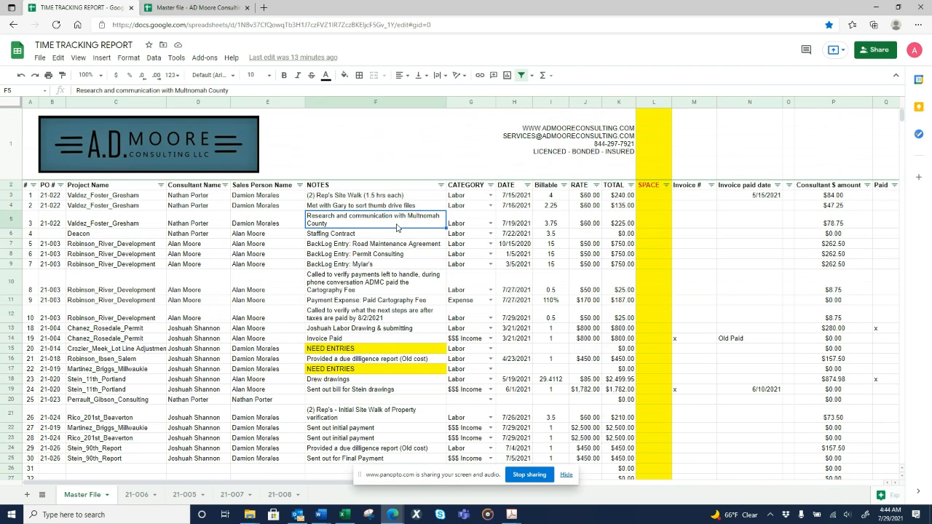
click(382, 245)
click(419, 213)
drag(203, 218, 382, 302)
Hide the screen-sharing notice and look over the notes and Invoice paid date columns of the Master File
click(566, 475)
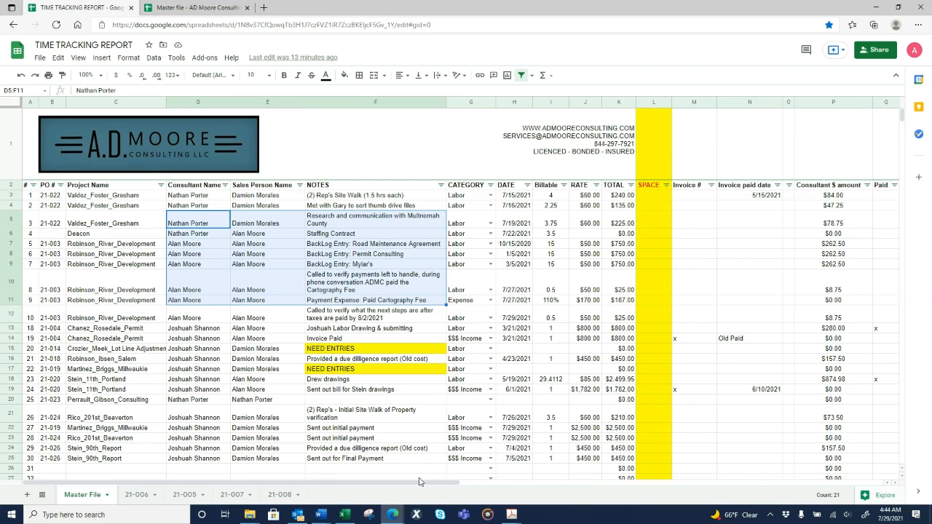
drag(395, 484, 335, 481)
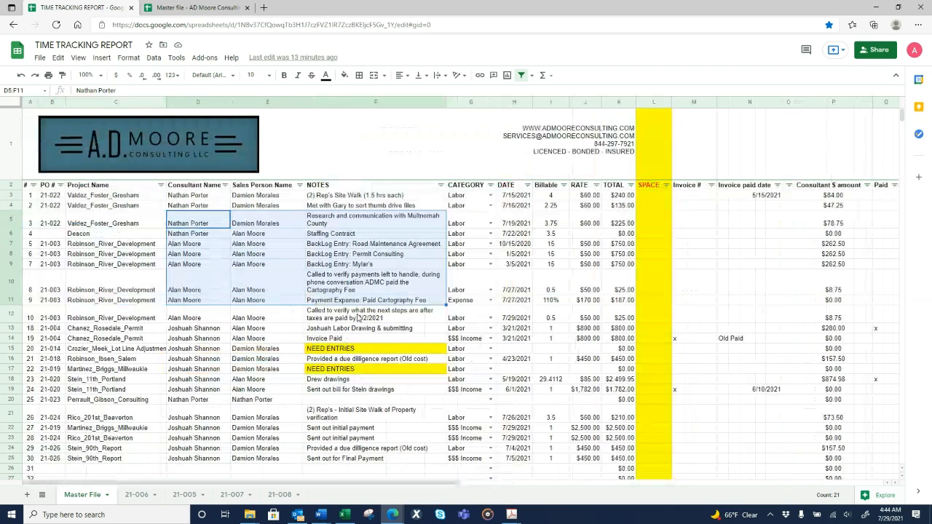
click(388, 273)
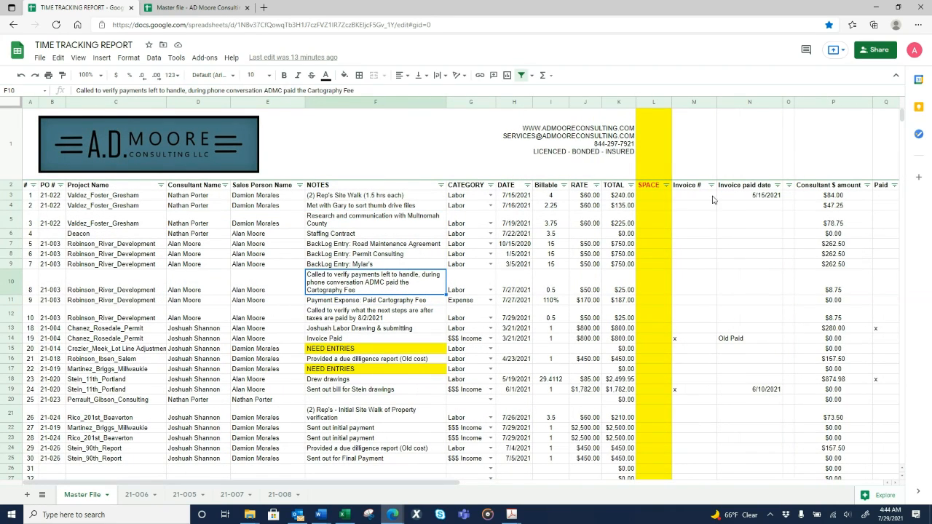
click(717, 245)
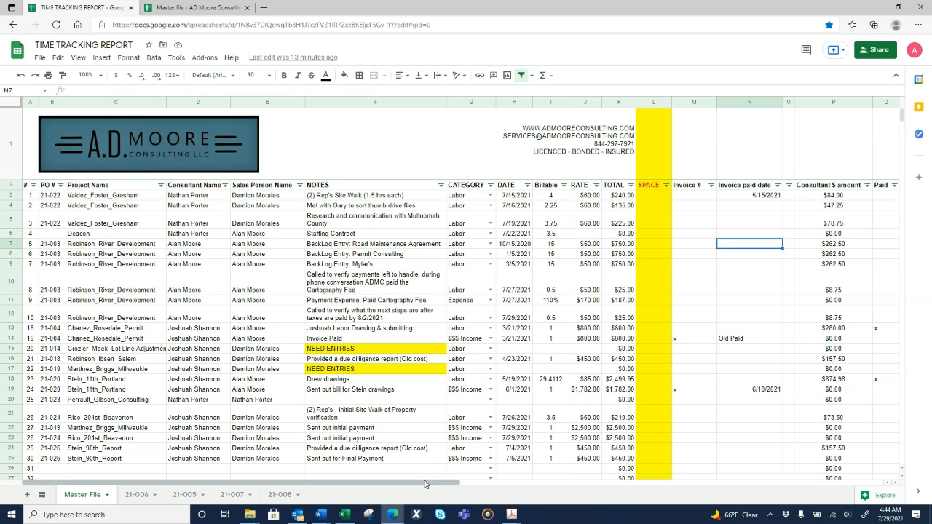
mouse_move(428, 484)
mouse_down()
mouse_move(456, 486)
mouse_move(428, 485)
mouse_up()
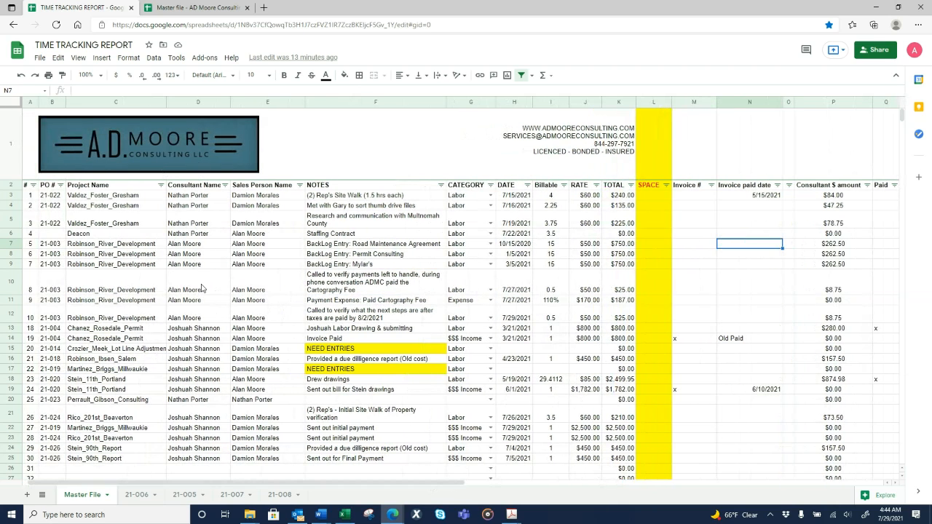
View the consultant, sales and owner payout columns, highlighting the consultant amounts in P3:P24
drag(312, 483, 589, 490)
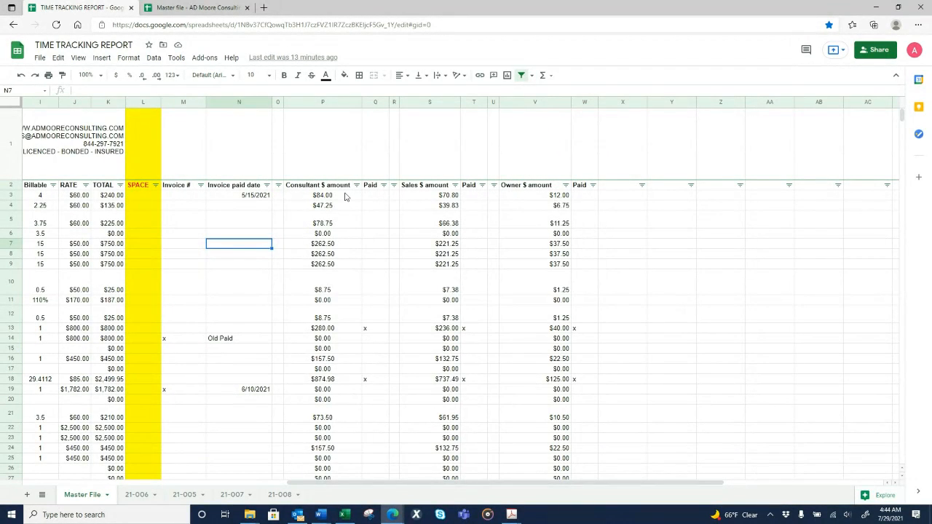
drag(348, 195, 347, 233)
drag(347, 299, 347, 448)
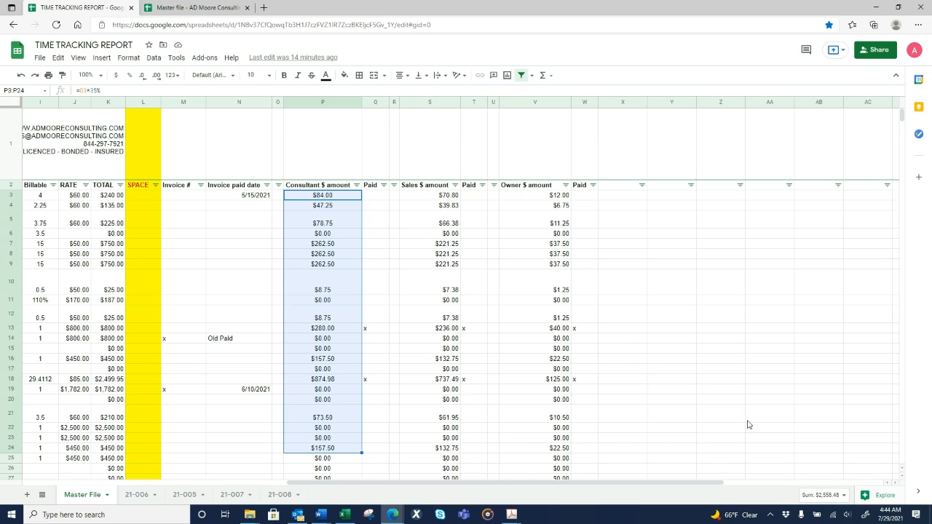
click(242, 279)
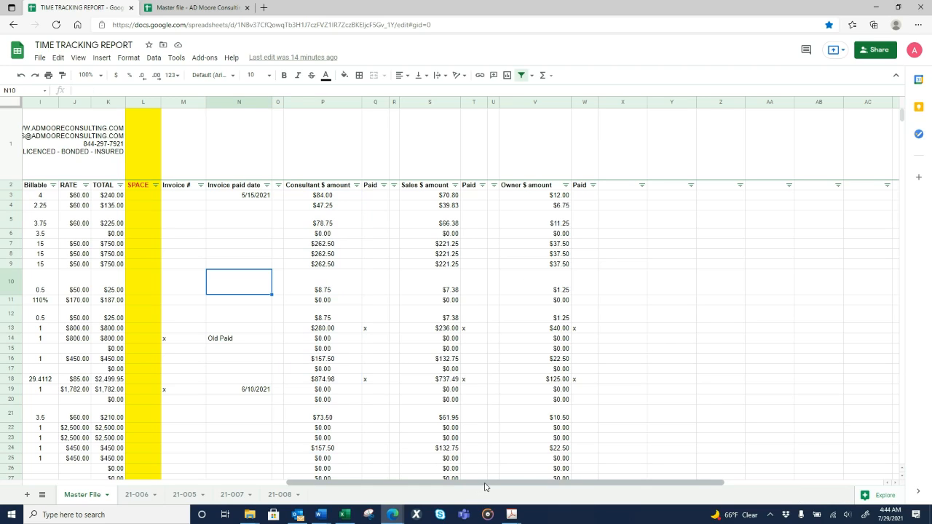
drag(481, 483, 218, 485)
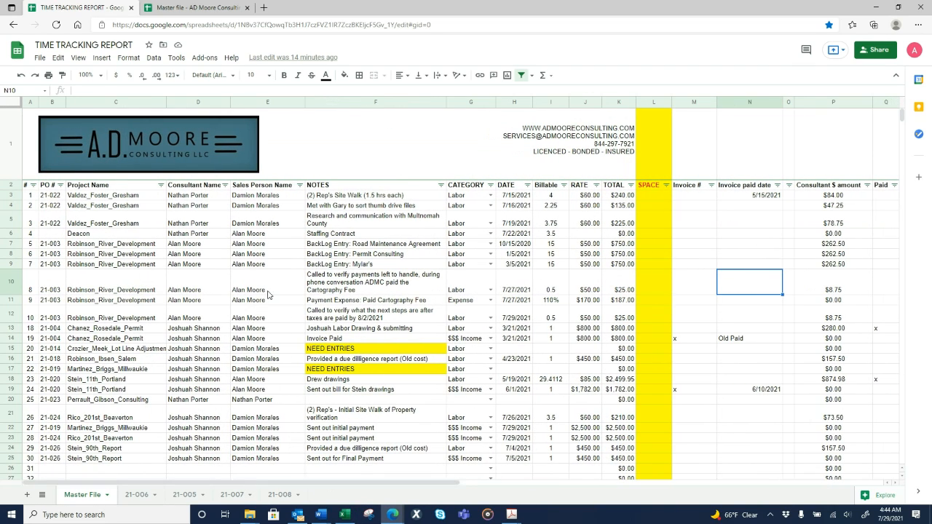
Review the project entries in rows 7 to 12 and the consultant amounts in P4:P12 on the Master File
click(271, 293)
click(327, 283)
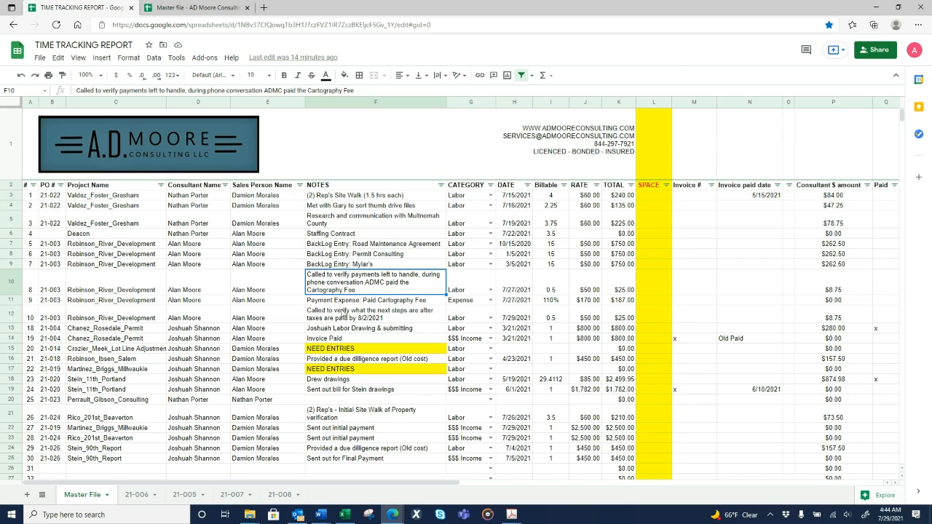
drag(116, 245, 379, 327)
click(379, 325)
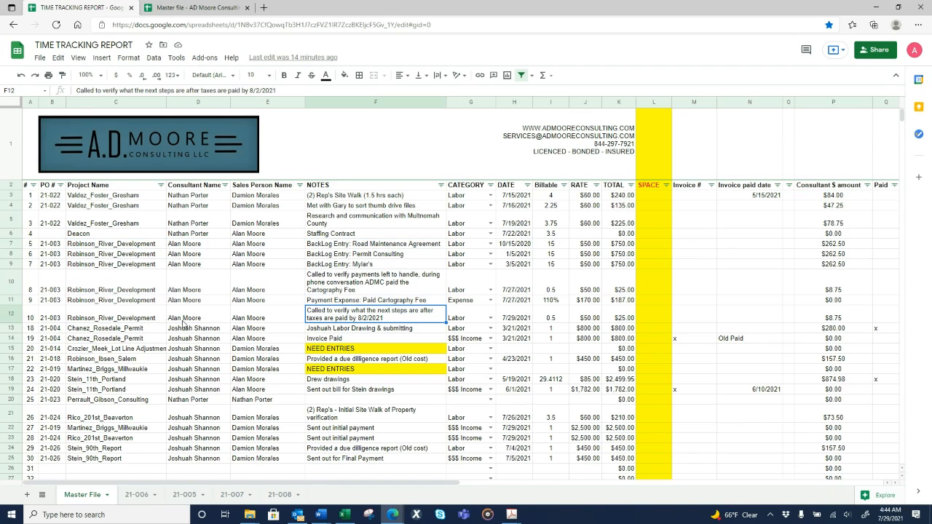
drag(836, 210, 837, 315)
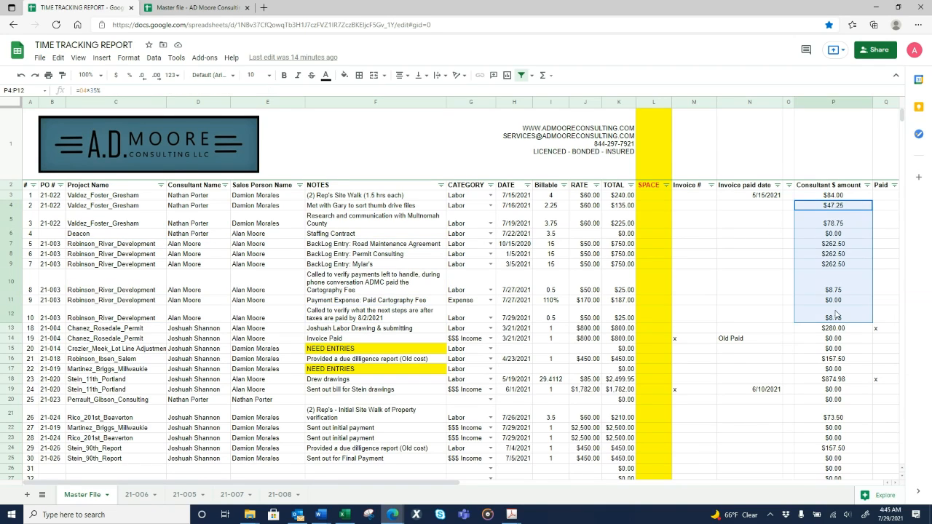
click(762, 266)
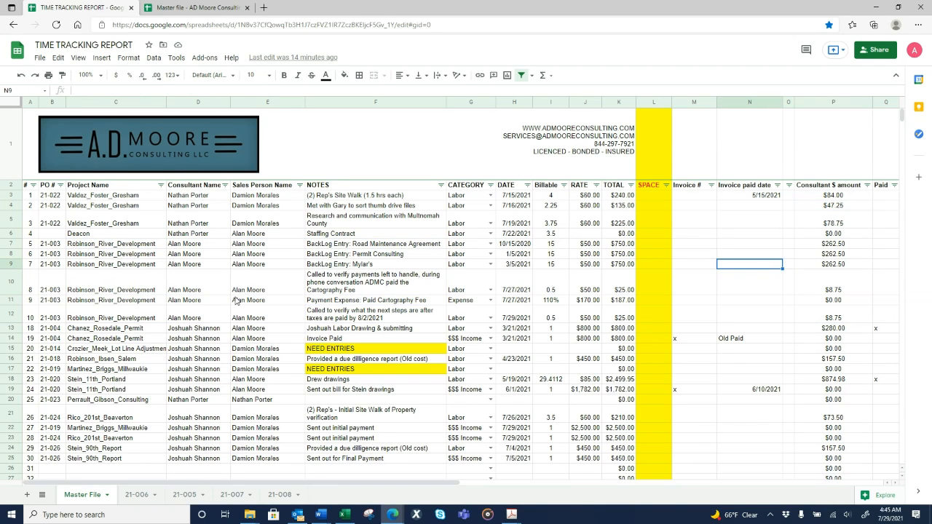
Review the project, consultant and sales person entries in C15:E15 and the sales person in row 13
click(295, 353)
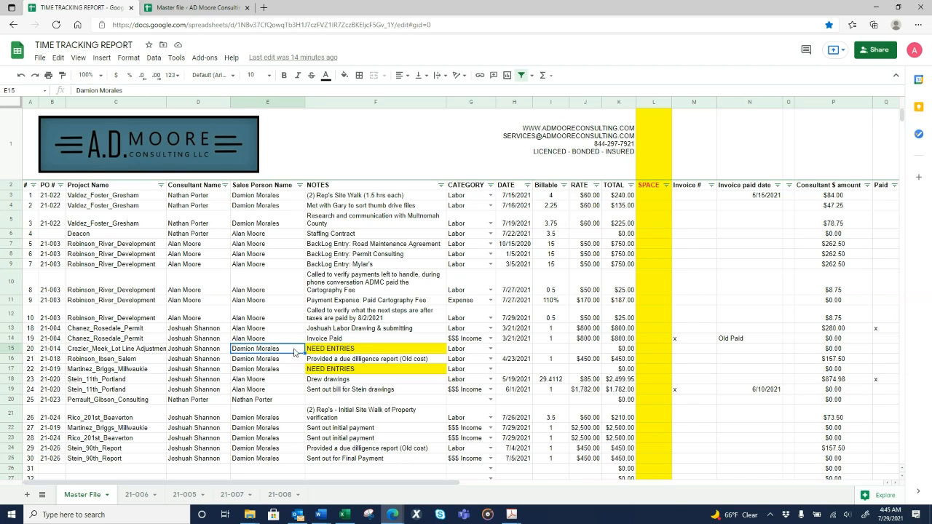
drag(128, 352, 242, 353)
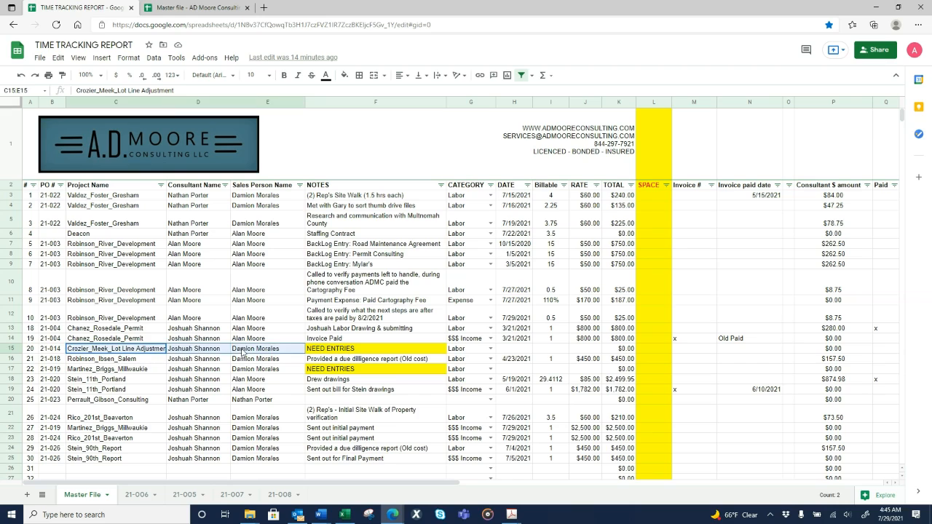
click(242, 352)
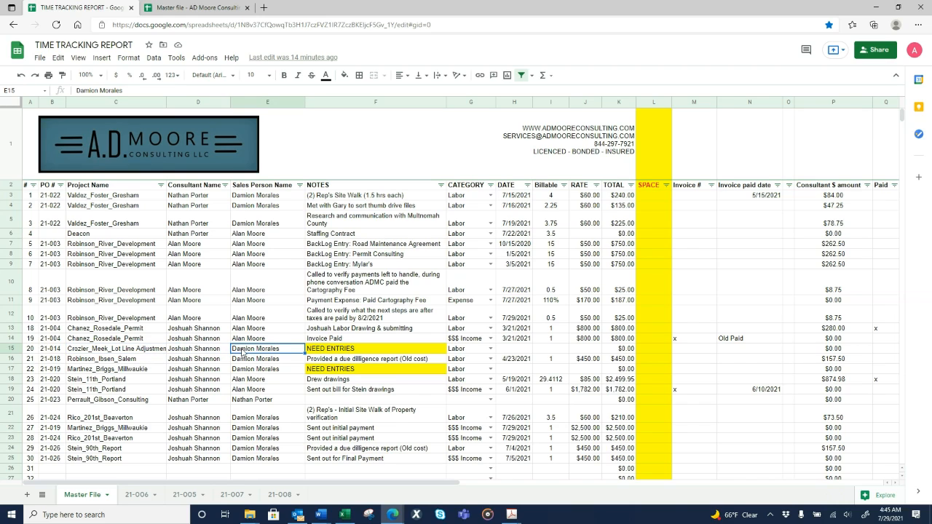
click(267, 336)
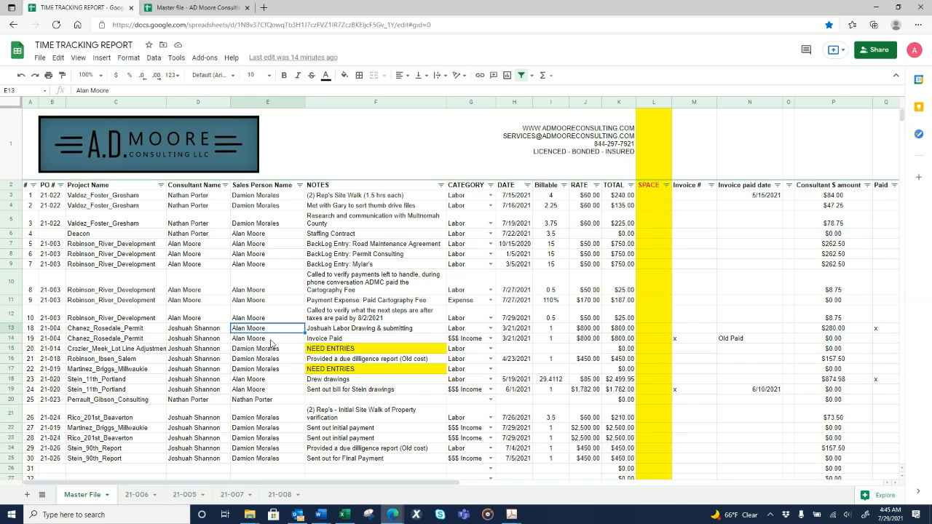
Check the sales person in row 10 and the call notes in rows 10 and 12 of the Master File
click(266, 290)
click(385, 289)
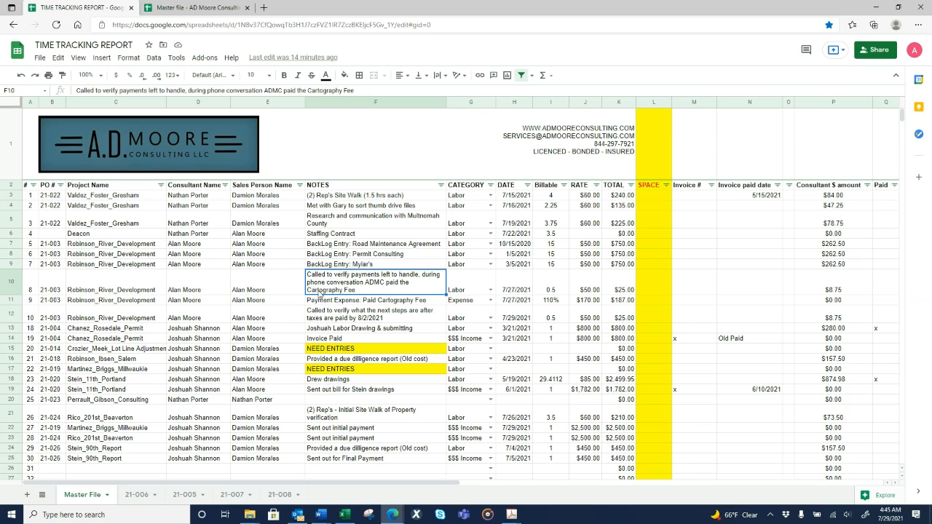
click(348, 312)
scroll(260, 290, down, 1)
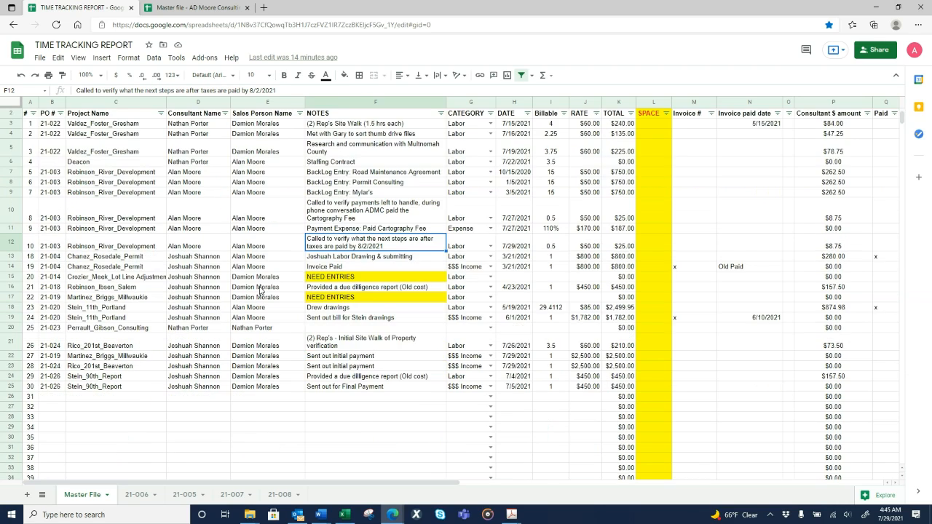
Examine the sales person entries in E15:E17 beside the notes marked NEED ENTRIES
click(255, 278)
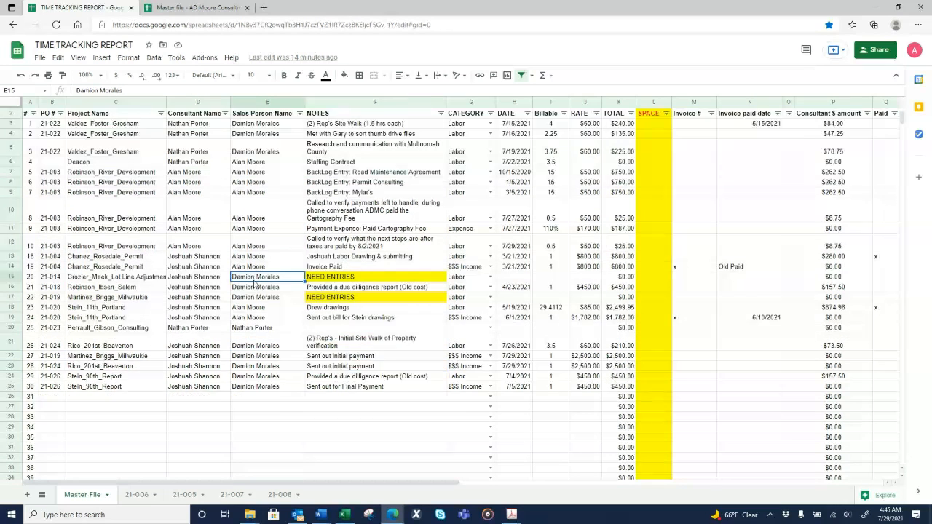
scroll(256, 284, down, 2)
drag(270, 249, 273, 271)
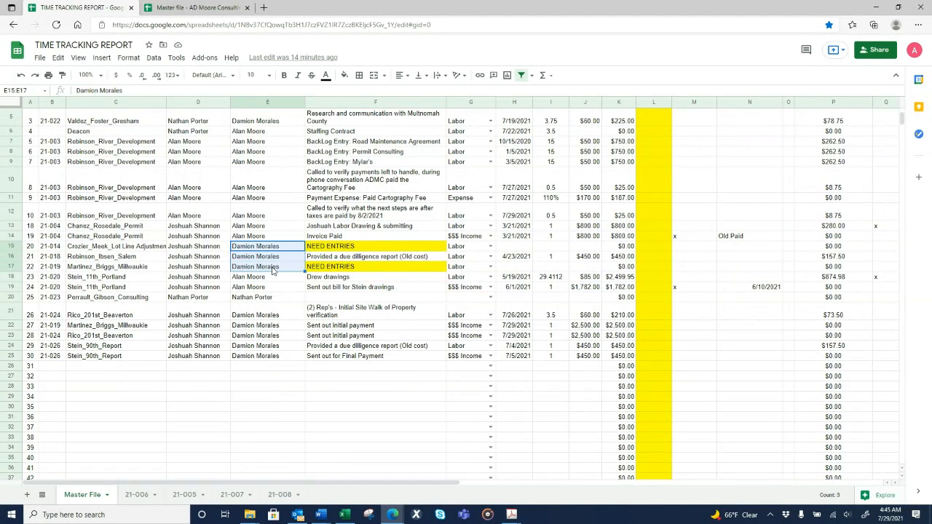
click(273, 271)
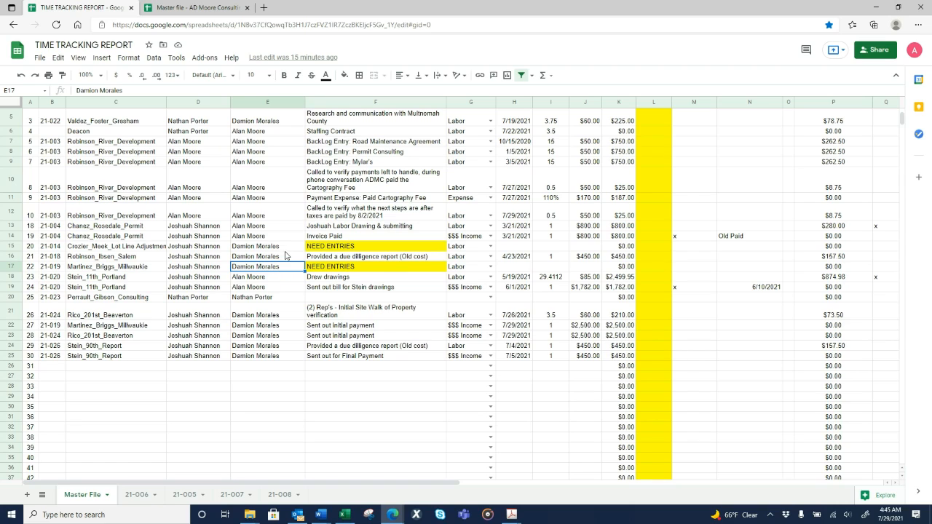
drag(285, 249, 294, 270)
click(283, 267)
click(280, 268)
click(283, 270)
click(283, 248)
click(284, 268)
click(293, 268)
click(290, 270)
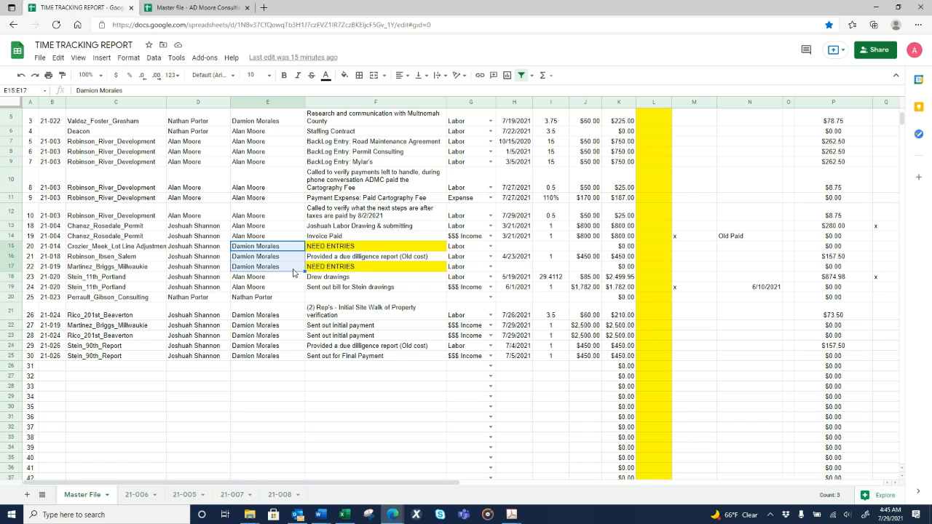
click(294, 271)
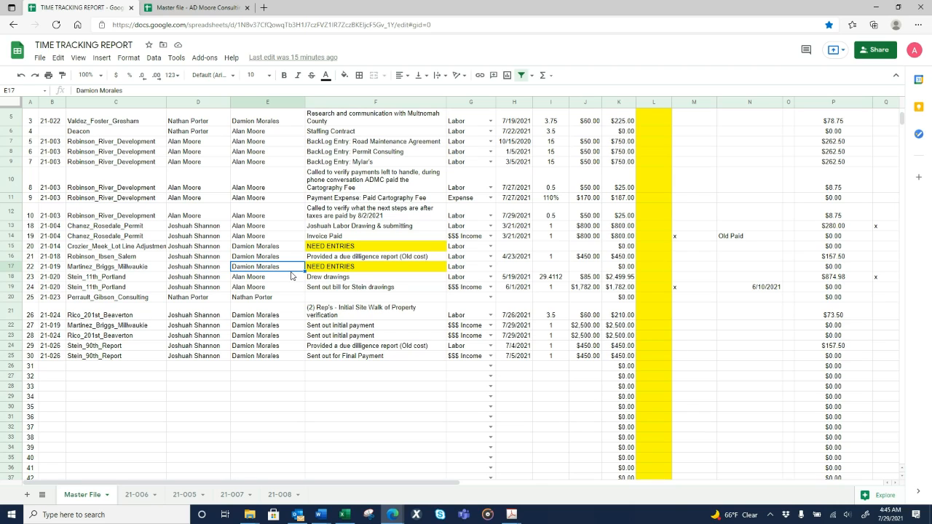
Examine the row 20 entry, checking its project name, consultant, sales person and notes cells
click(279, 297)
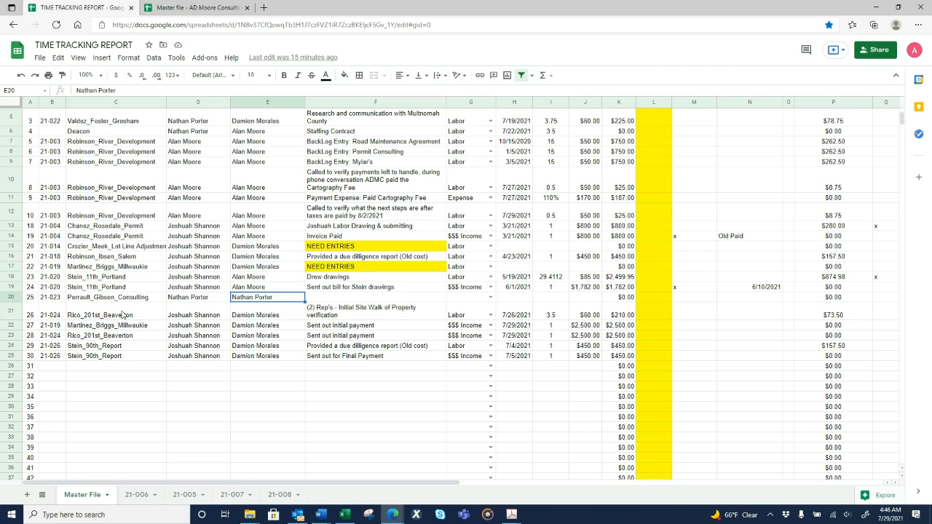
click(12, 297)
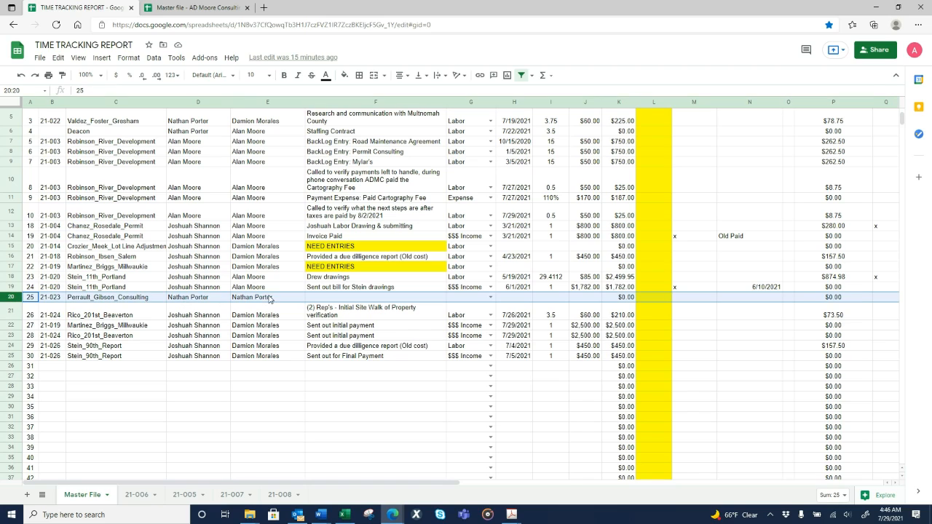
click(251, 299)
click(209, 297)
click(267, 299)
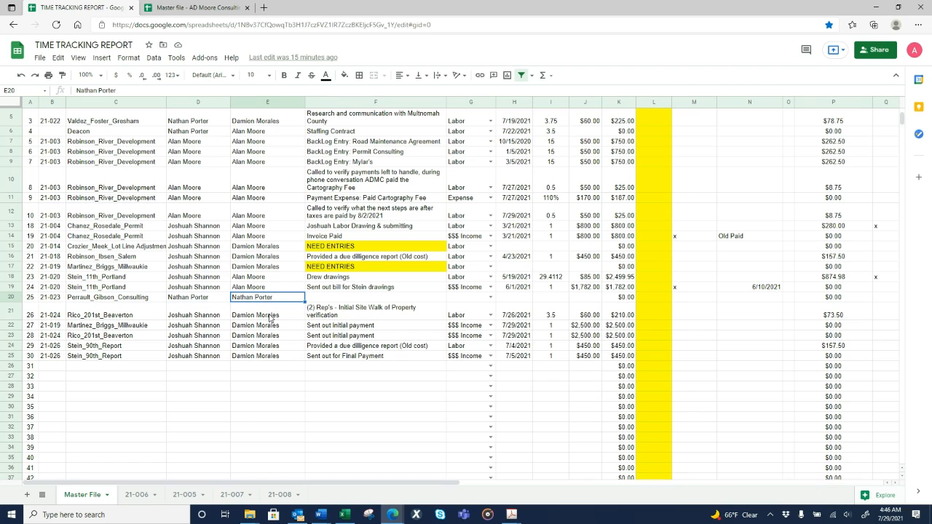
drag(333, 304, 31, 305)
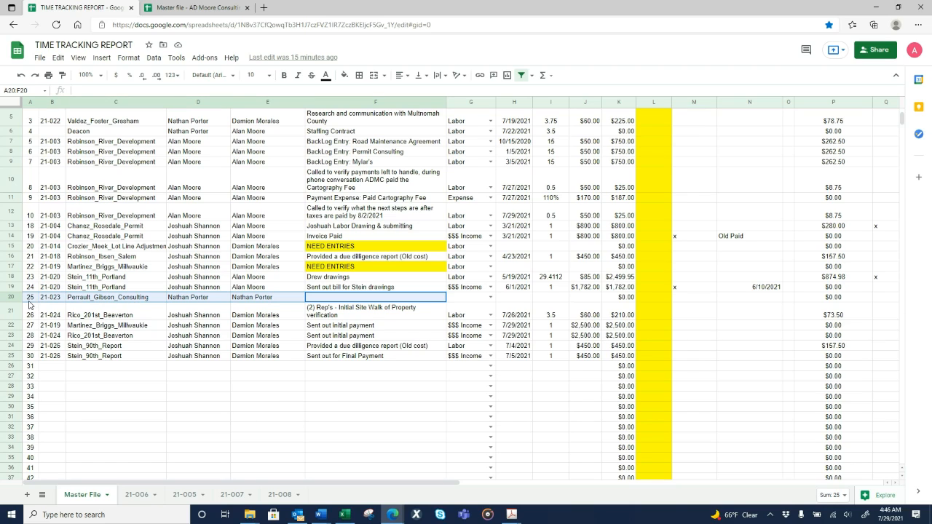
click(137, 299)
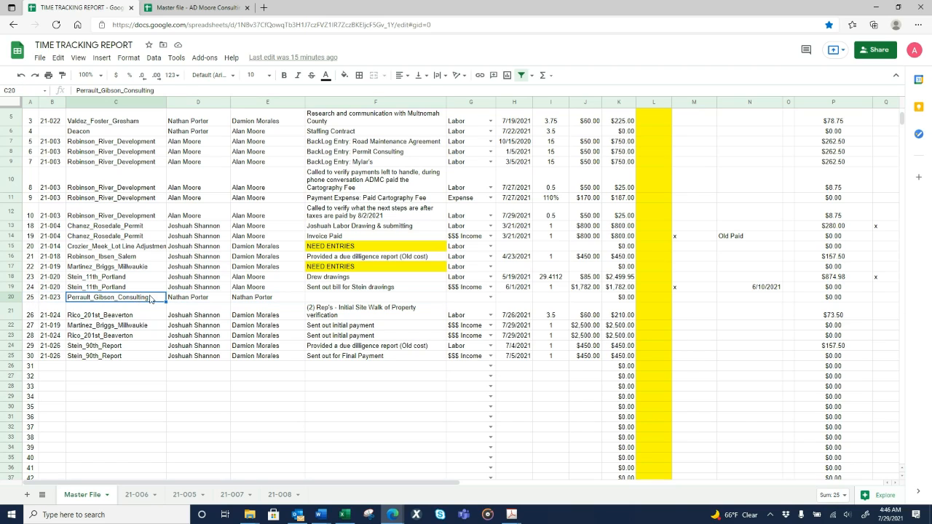
click(329, 299)
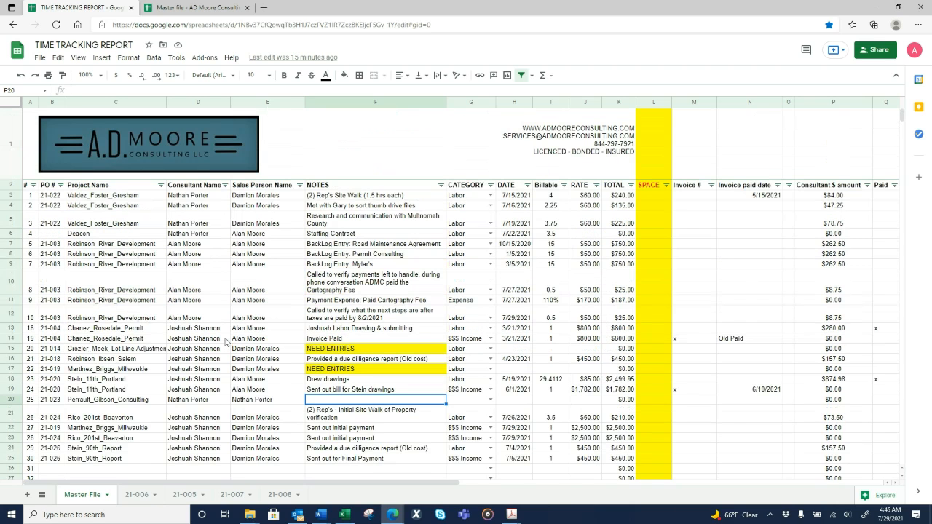
Open project sheet 21-006 and look over its header and budget layout
click(140, 495)
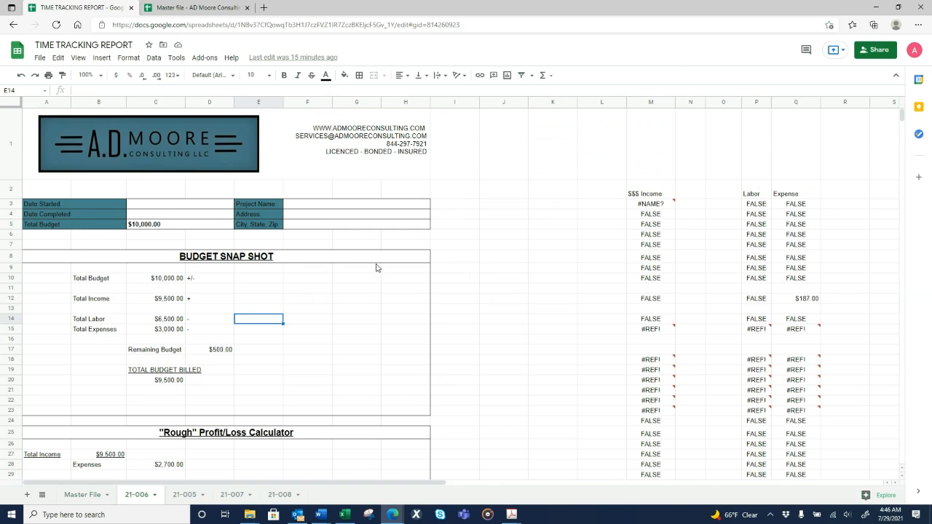
click(474, 291)
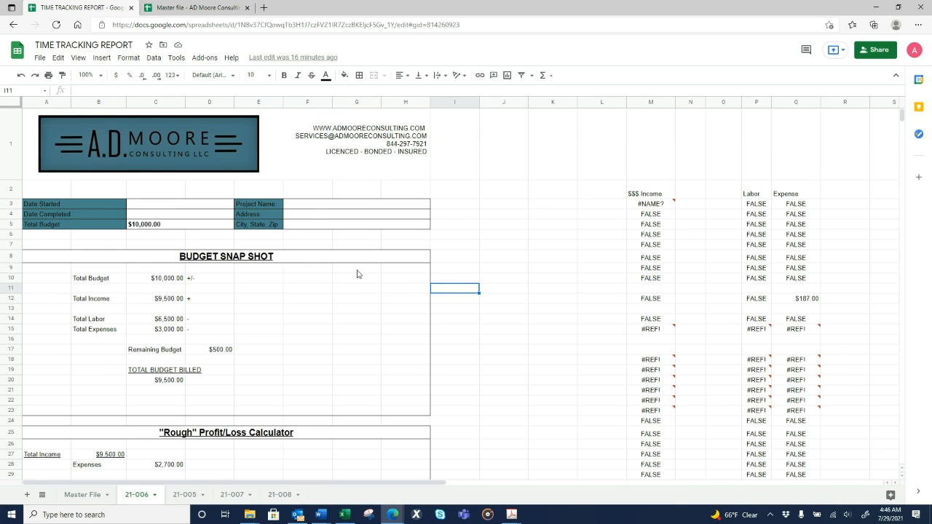
click(461, 225)
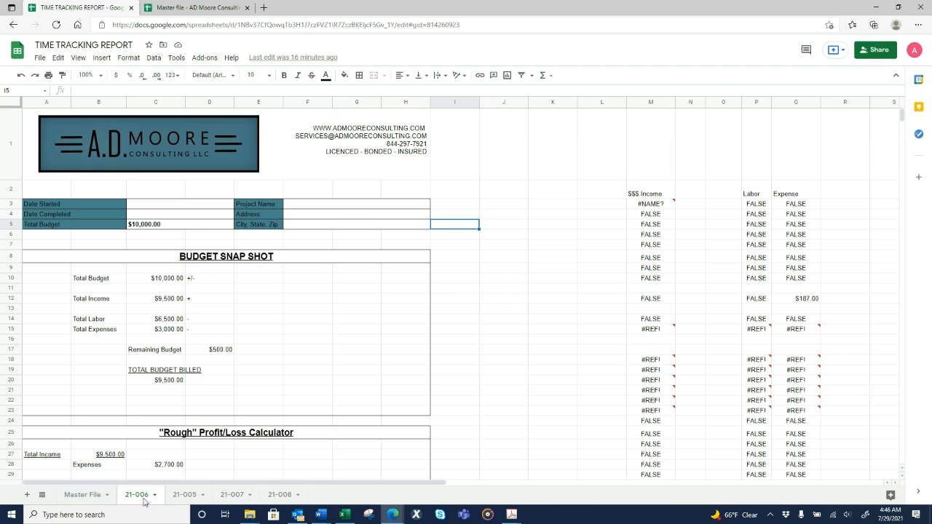
Return to the Master File and review the project, consultant and PO entries within rows 13 to 17
click(91, 497)
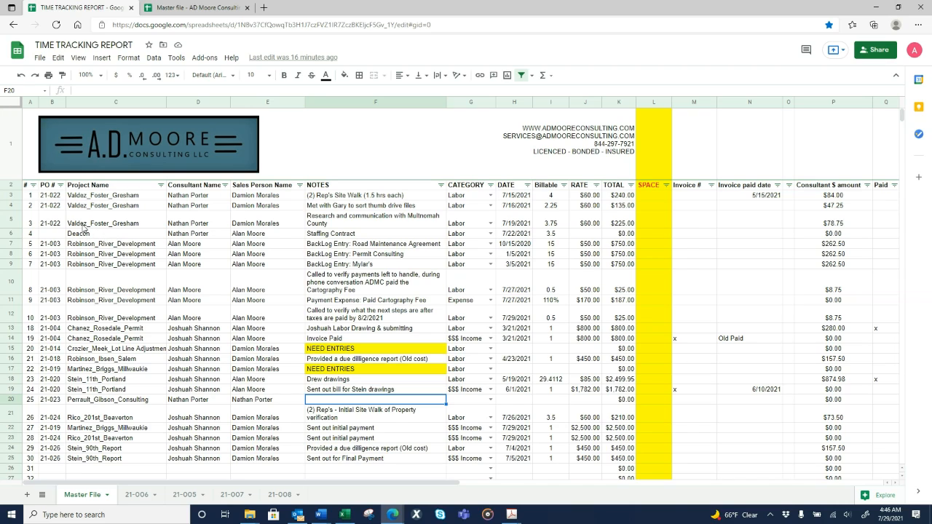
click(137, 329)
click(182, 329)
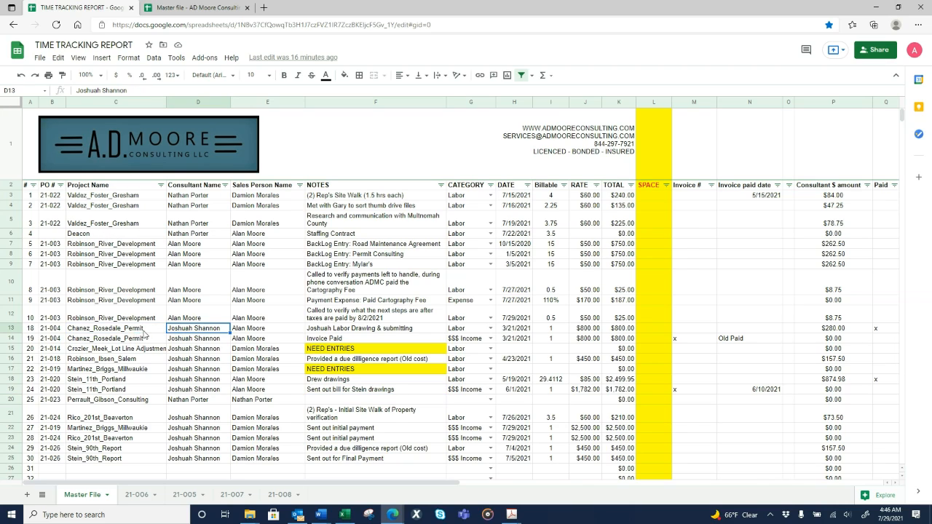
drag(143, 331, 182, 340)
click(118, 342)
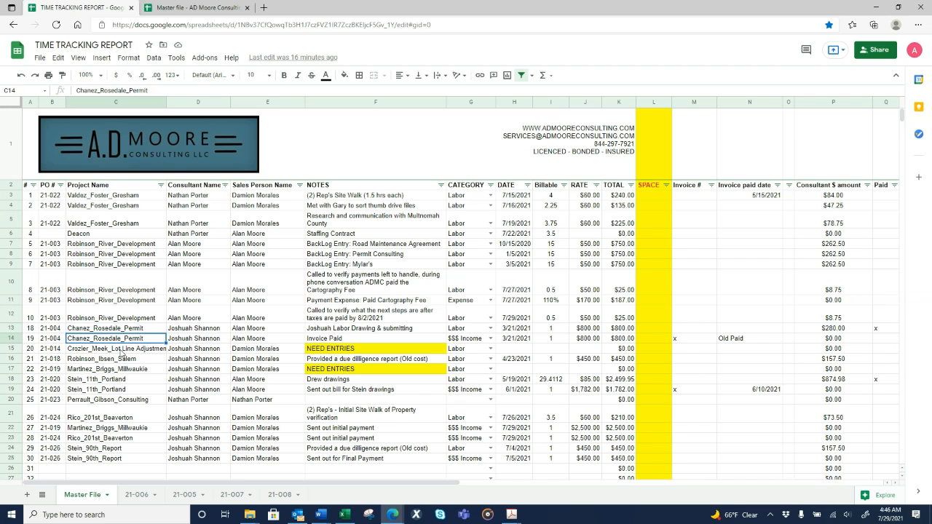
click(120, 350)
click(124, 369)
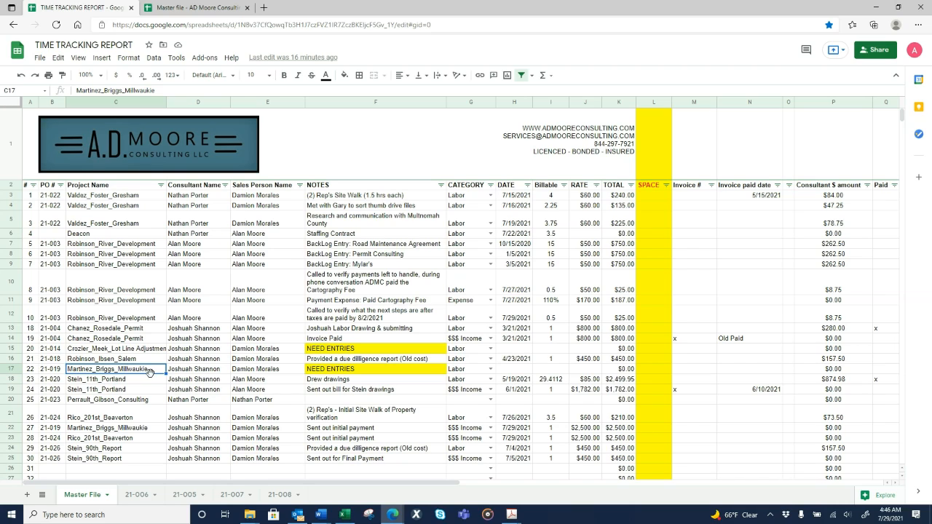
click(189, 373)
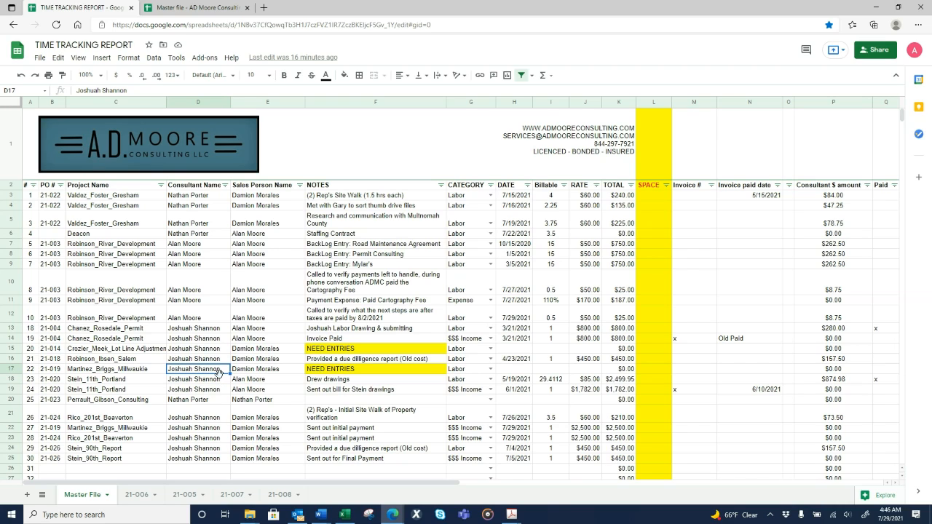
click(53, 371)
Review the Budget Snap Shot on sheet 21-006, from total budget, income, labor and expenses to remaining budget
click(137, 495)
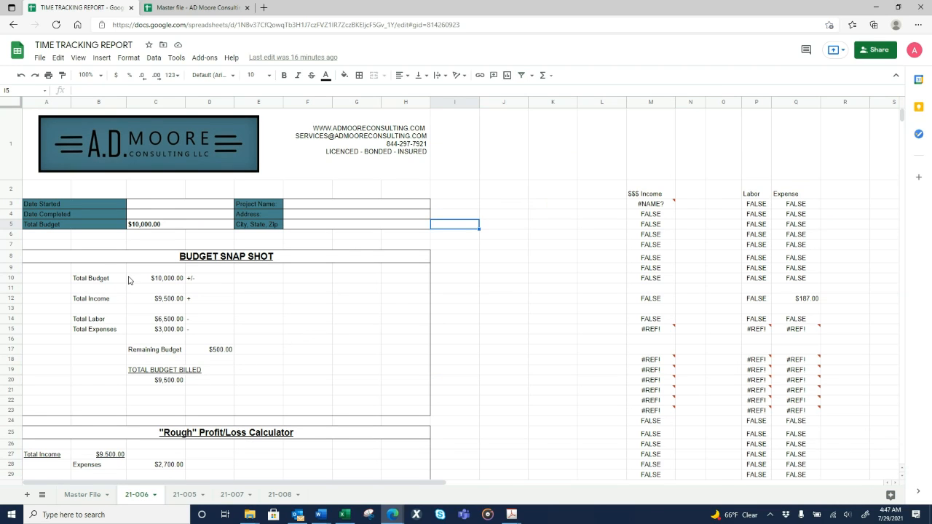
drag(107, 283, 171, 279)
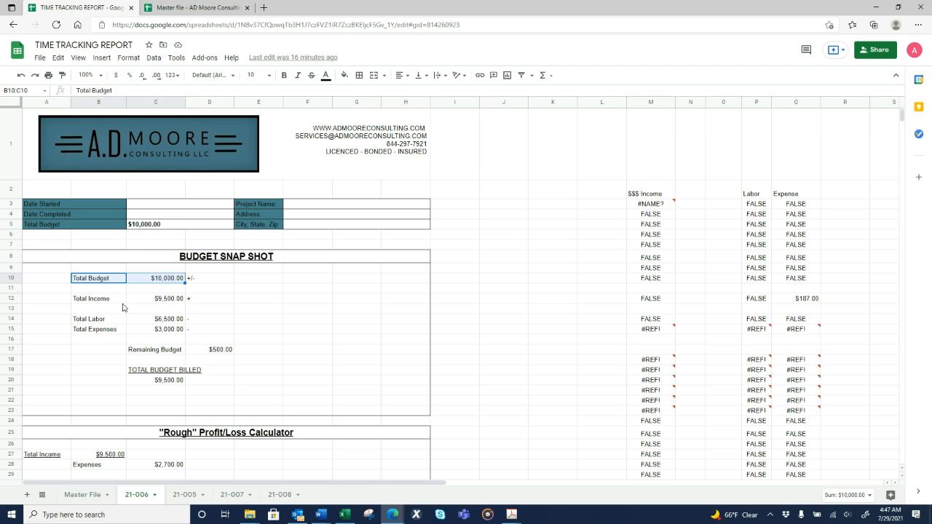
drag(96, 300, 157, 300)
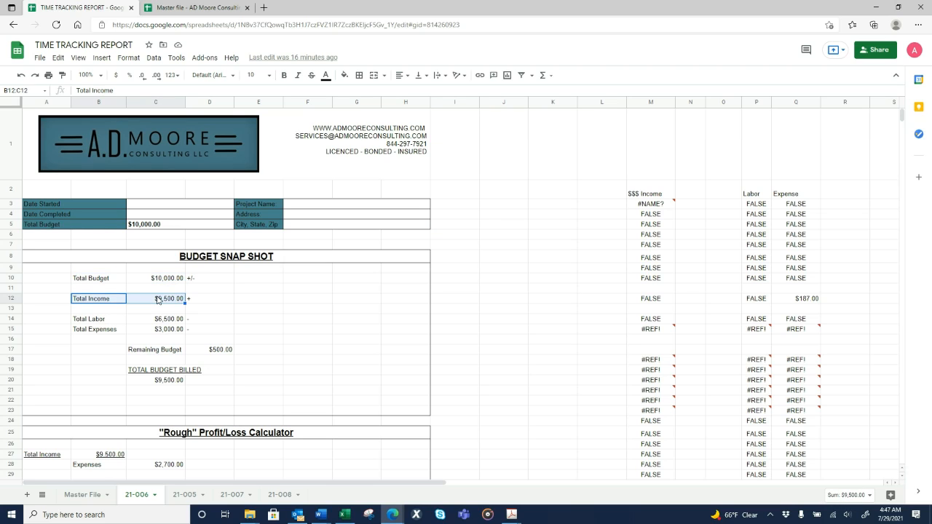
click(158, 299)
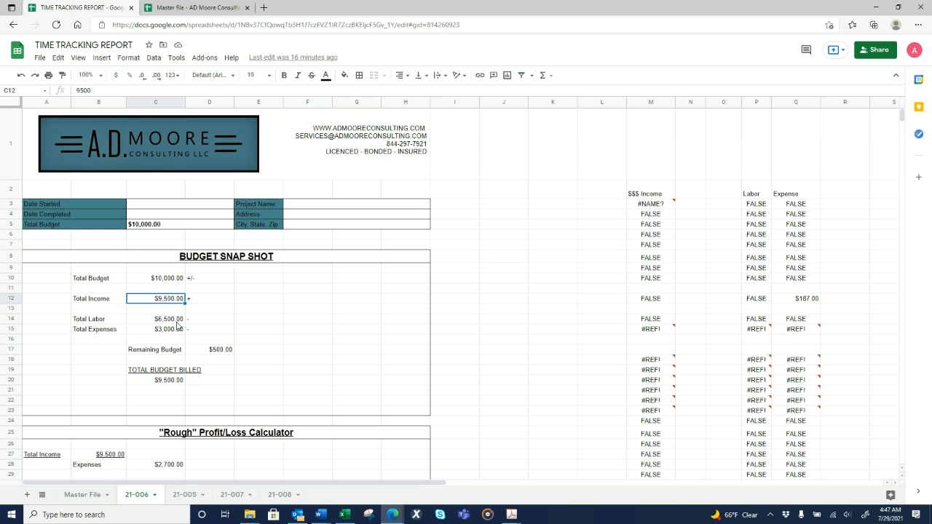
click(180, 322)
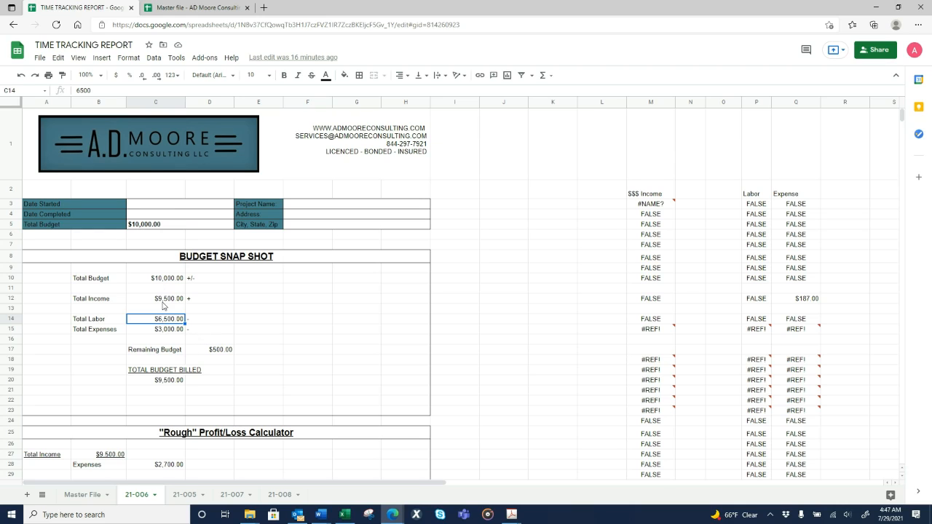
click(162, 331)
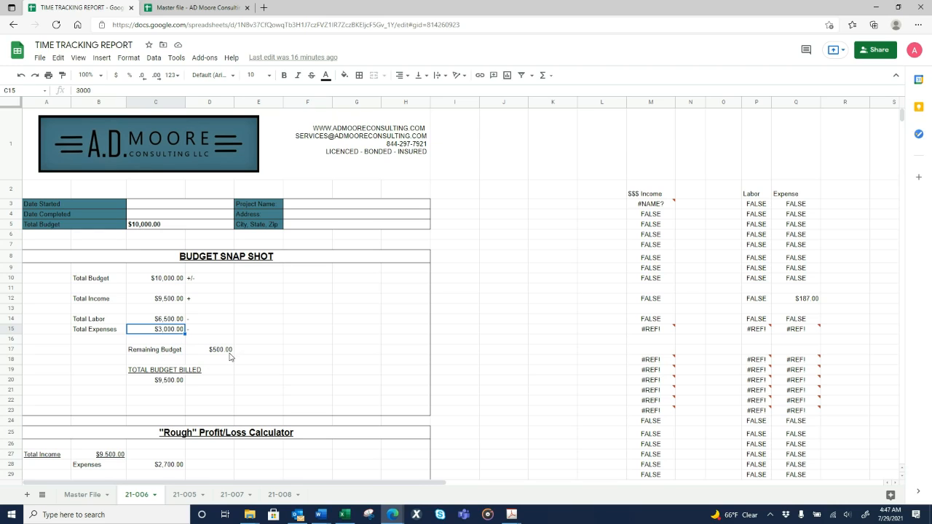
click(229, 352)
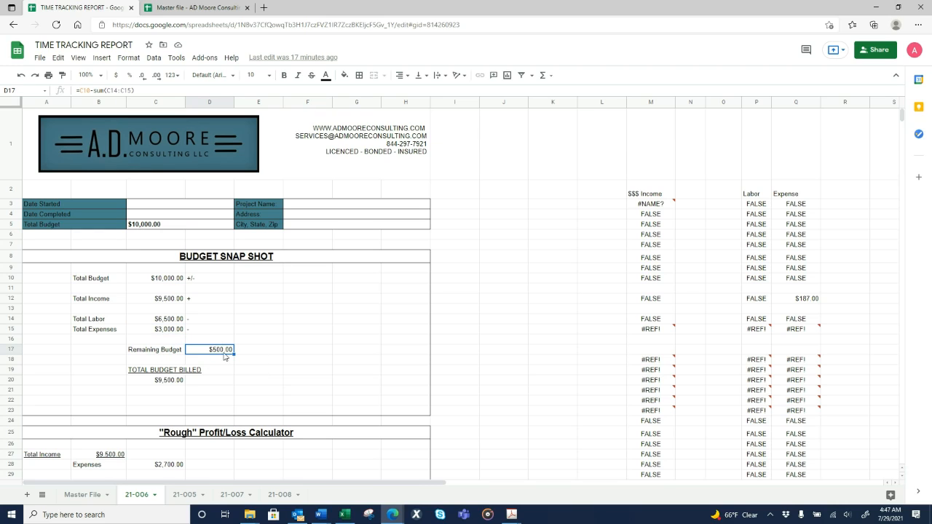
Compare the total budget billed in C20 with the total income in C12
click(173, 381)
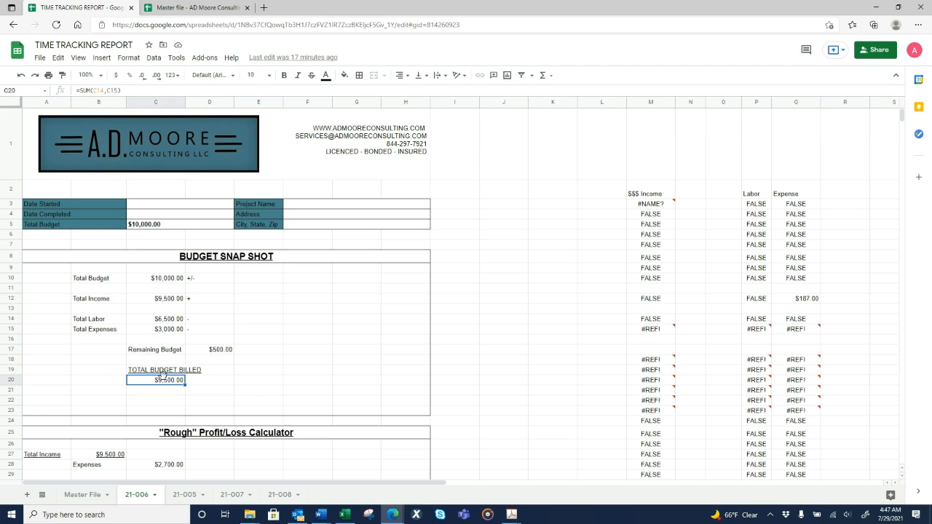
click(181, 304)
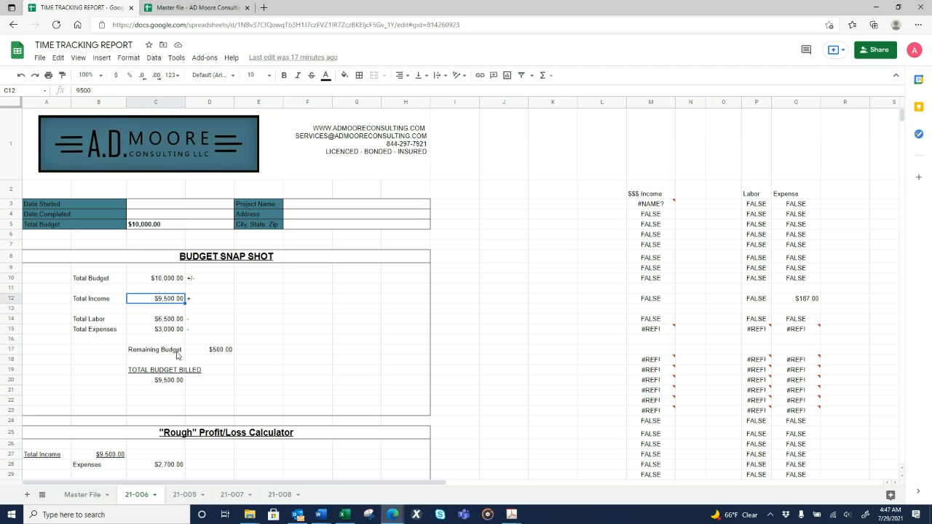
click(174, 379)
click(173, 304)
click(171, 382)
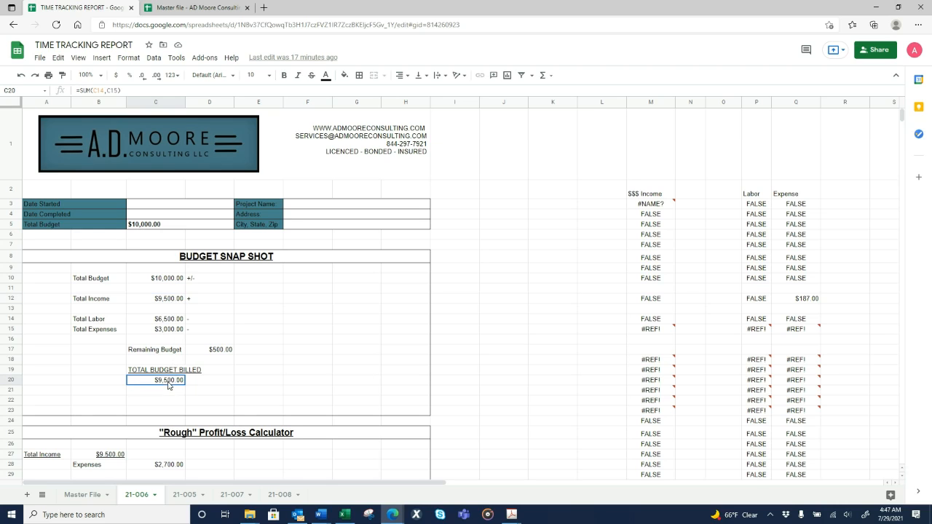
Review the Total Income in C12 and the whole Budget Snap Shot block under its heading in row 8
click(180, 292)
click(180, 305)
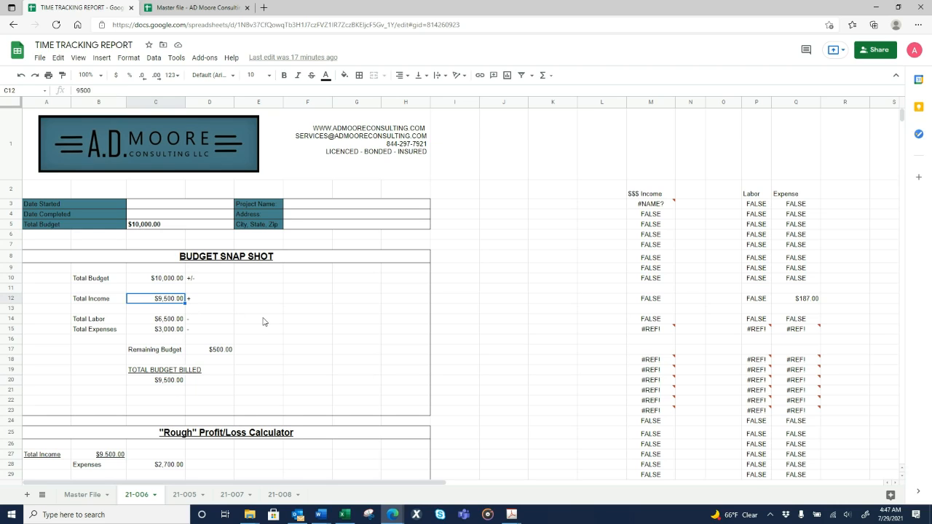
click(264, 321)
drag(54, 271, 321, 382)
click(250, 249)
click(250, 258)
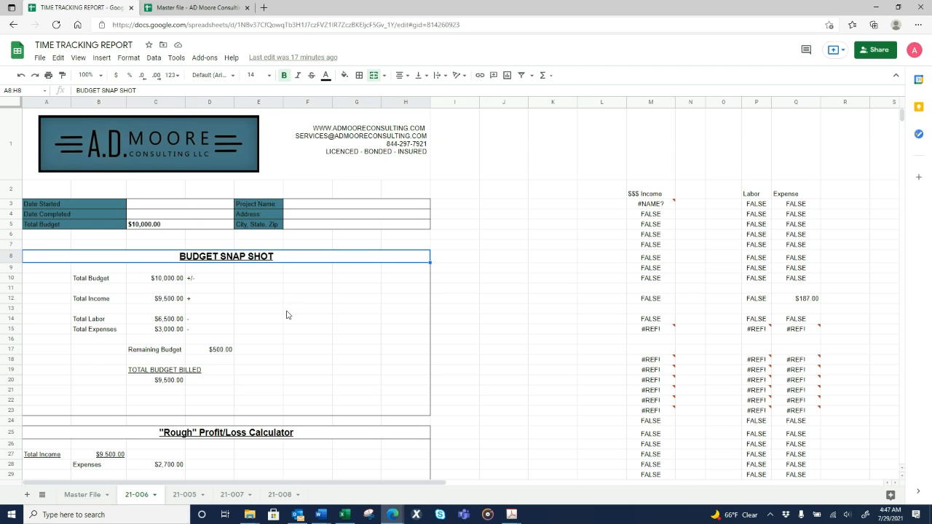
Look over the "Rough" Profit/Loss Calculator section on sheet 21-006 and inspect the Total Income formula in B27
click(289, 313)
scroll(321, 332, down, 2)
scroll(320, 331, down, 3)
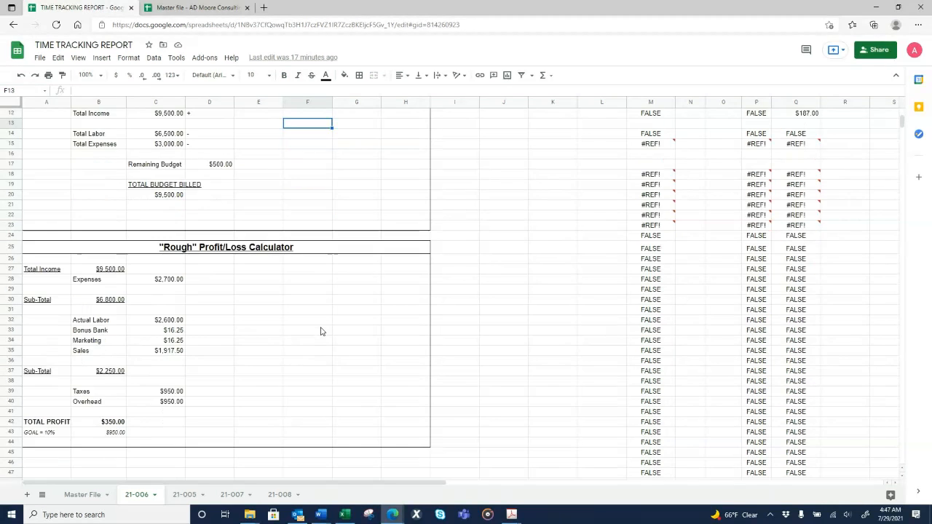
click(228, 222)
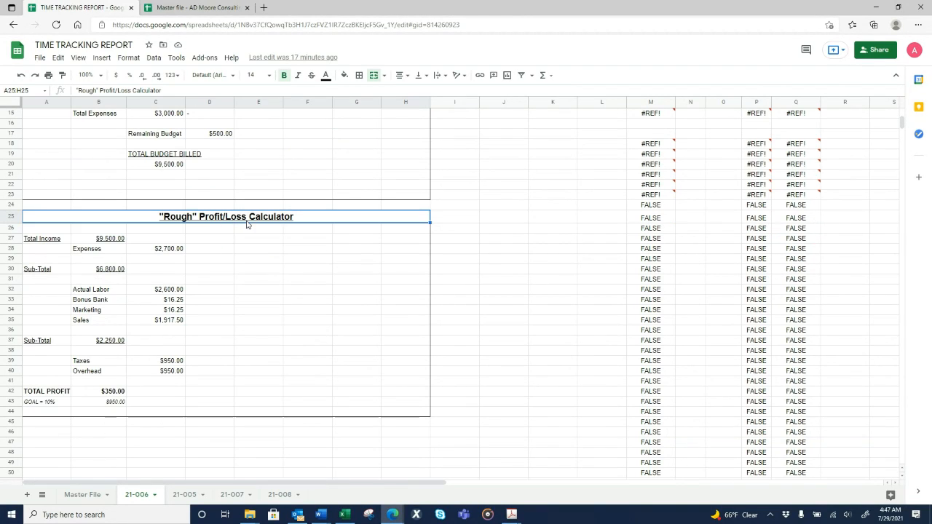
click(291, 252)
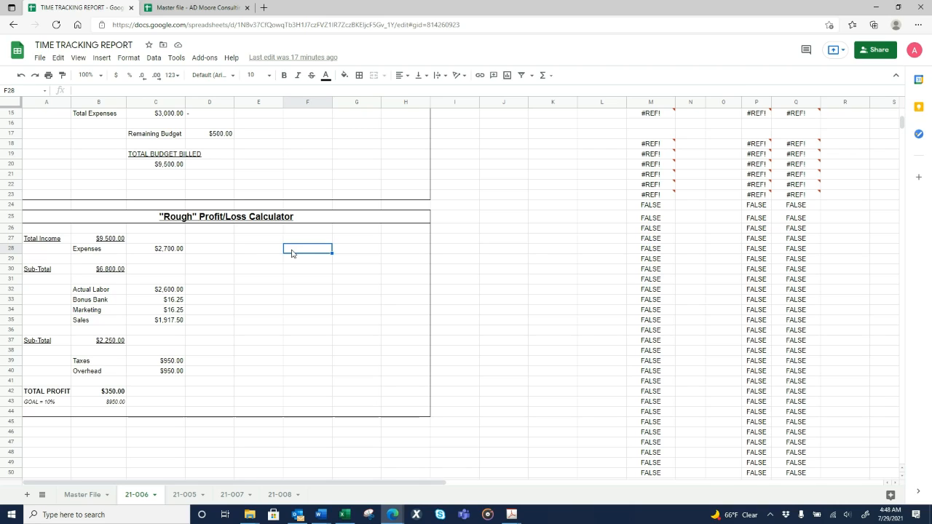
click(103, 241)
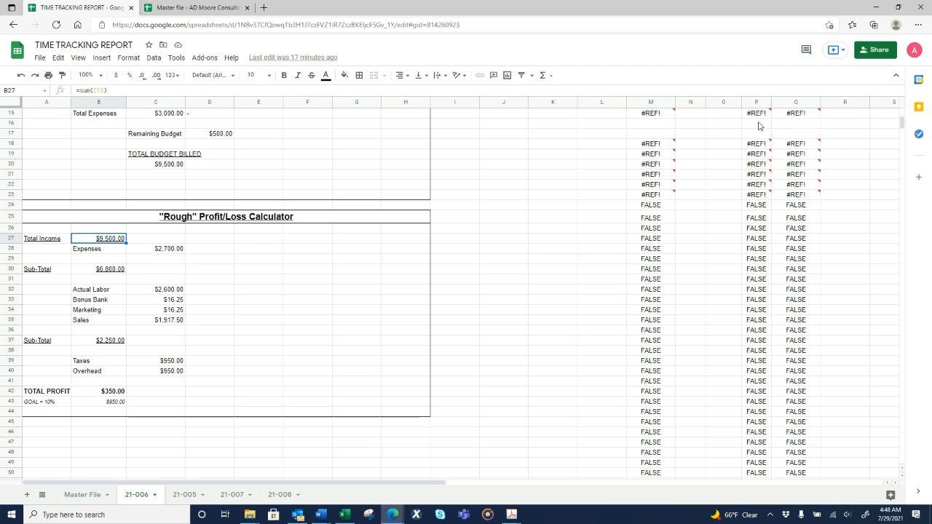
Examine the income, labor and expense helper columns M, P and Q, and return to the Profit/Loss Calculator
click(717, 164)
scroll(732, 255, up, 5)
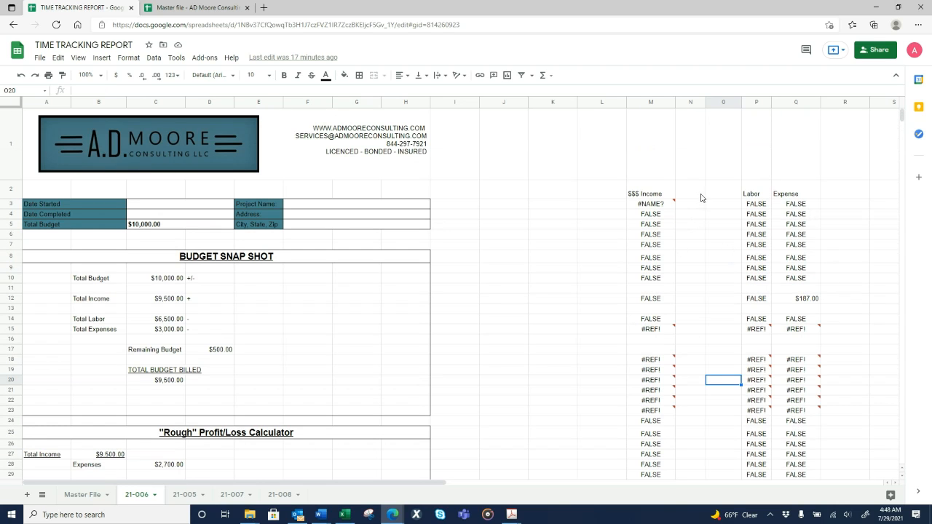
click(464, 281)
scroll(431, 252, down, 3)
scroll(431, 253, down, 1)
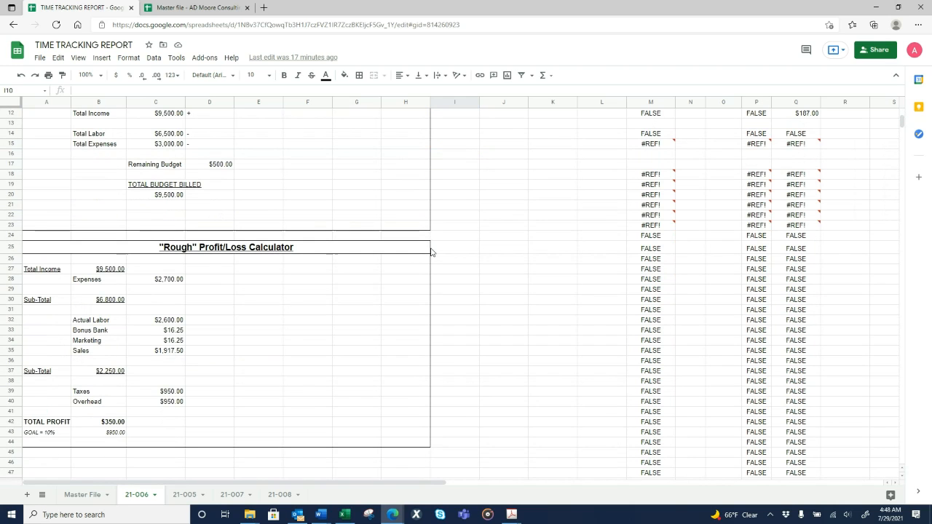
scroll(431, 252, down, 2)
scroll(335, 285, up, 1)
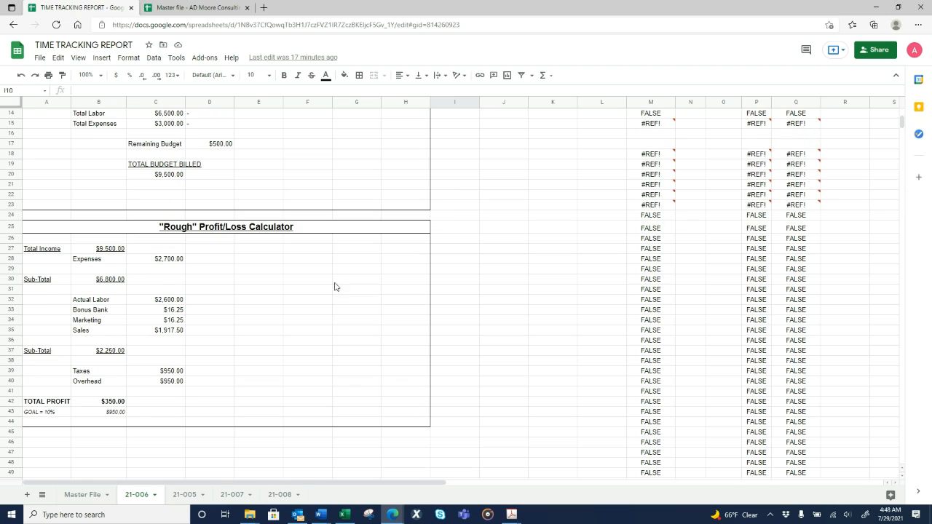
Check the calculator's first Sub-Total formula in B30 against the Total Income in B27
click(256, 288)
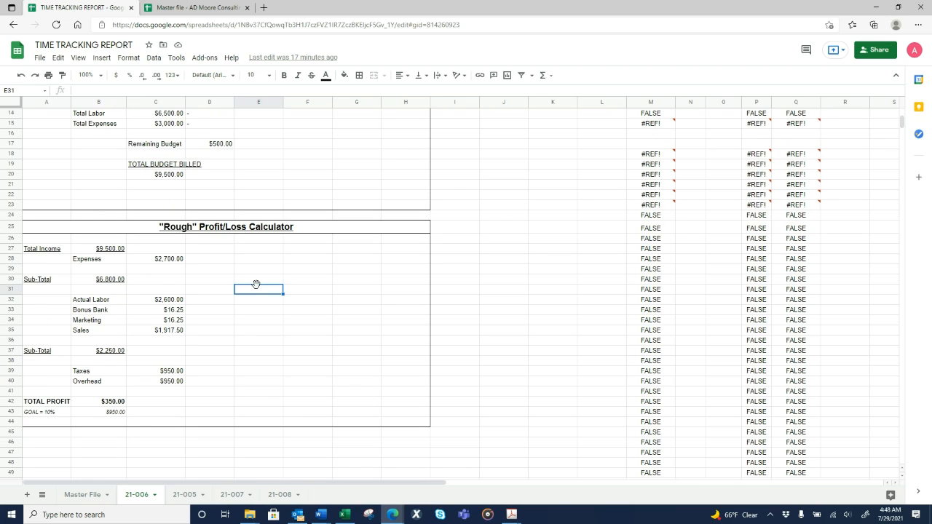
click(122, 279)
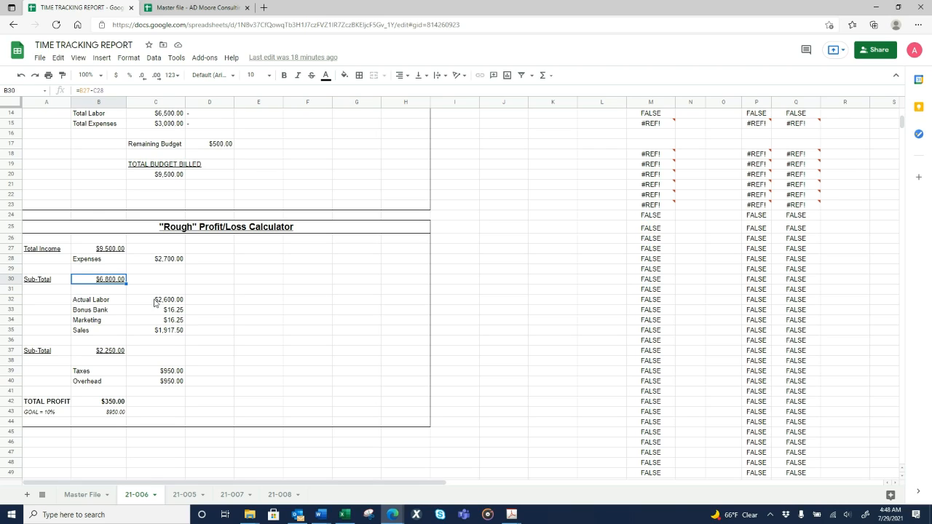
click(120, 250)
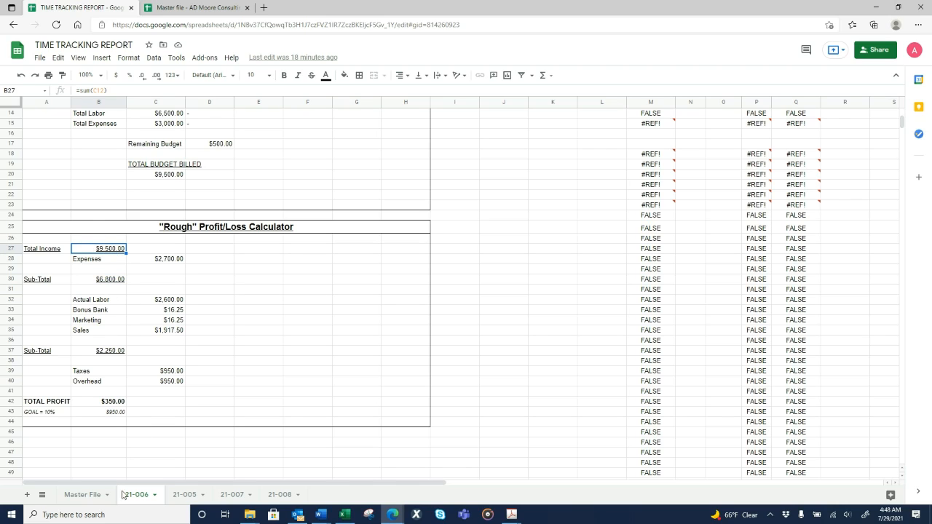
Switch to the Master File and review the income category in G25, the expense category in G11 and its billable percentage in I11
click(92, 495)
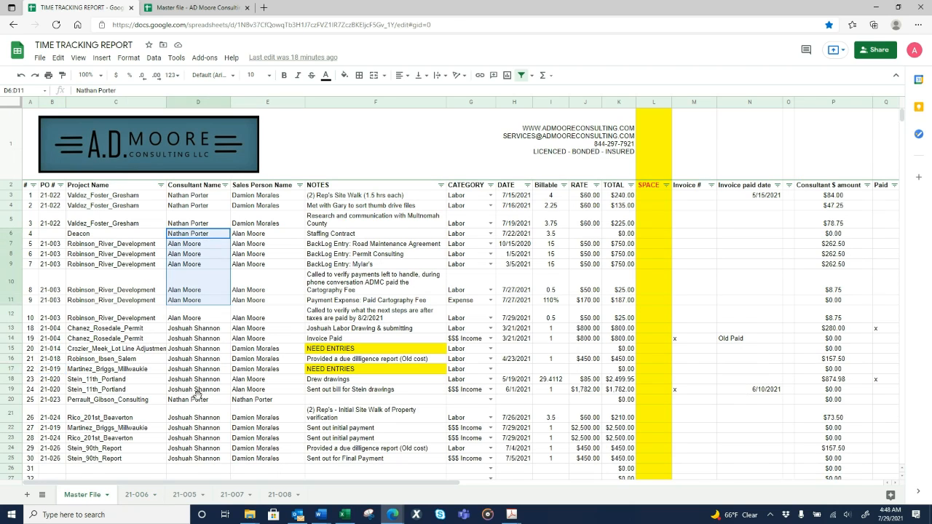
click(138, 495)
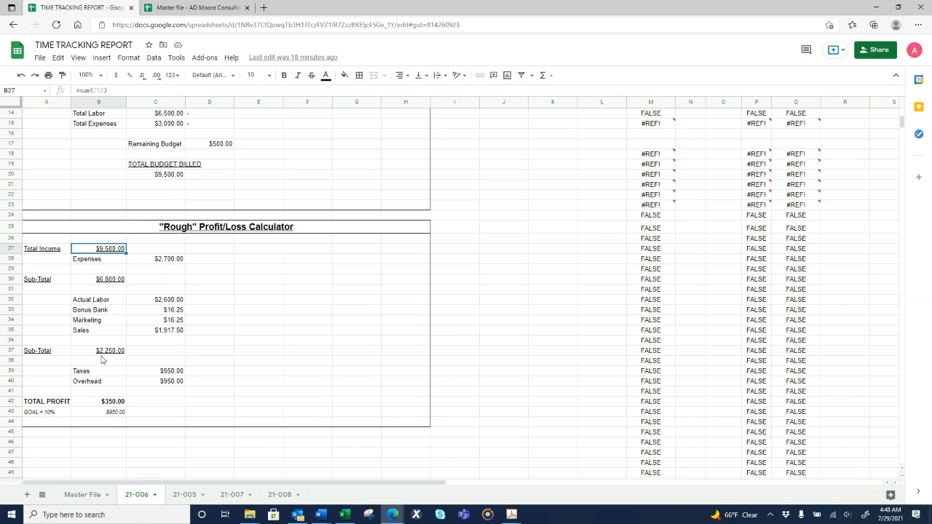
click(293, 312)
click(94, 495)
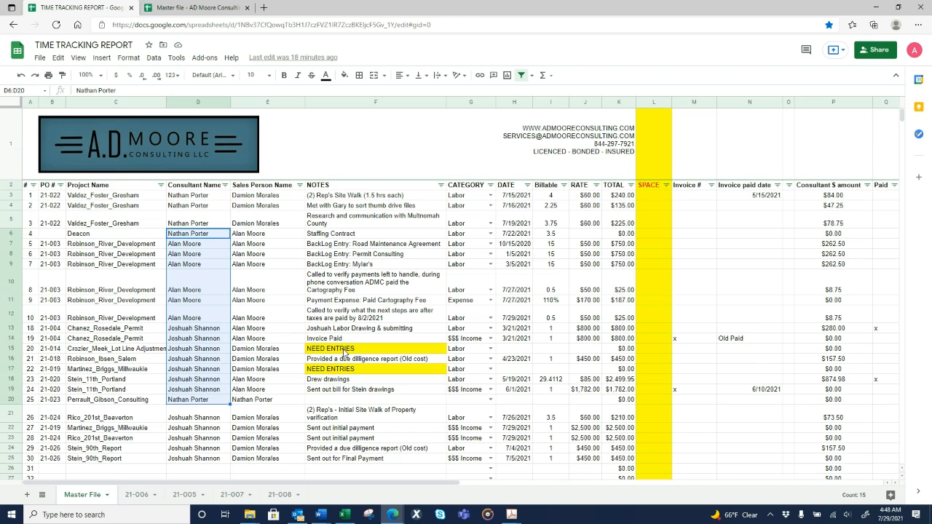
click(269, 341)
scroll(269, 344, down, 4)
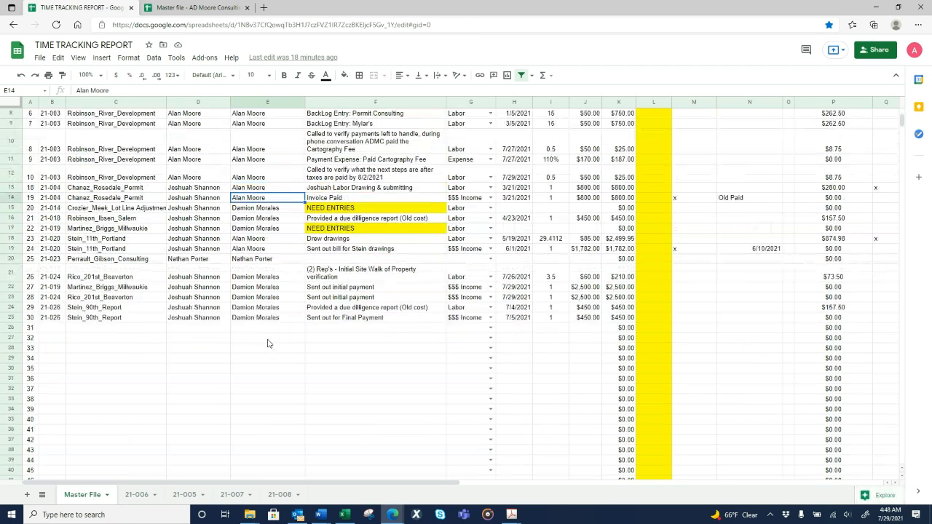
click(474, 319)
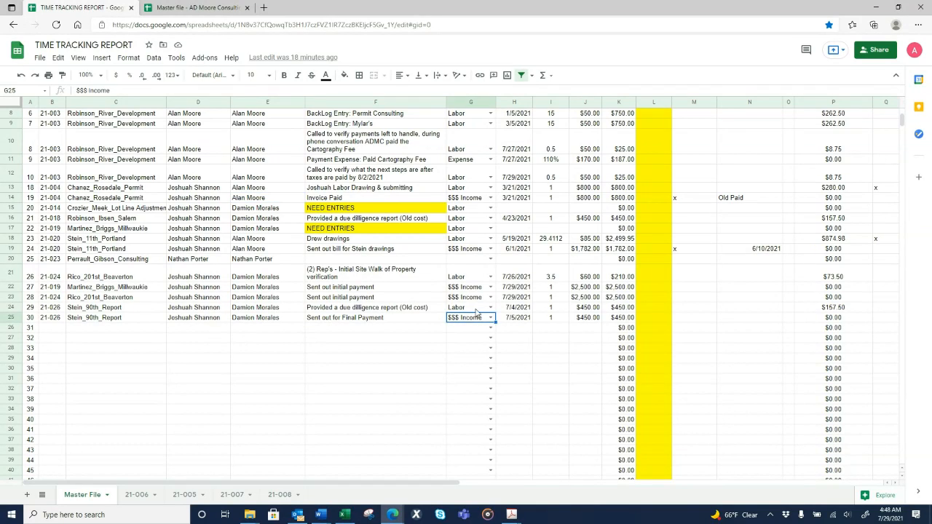
click(476, 162)
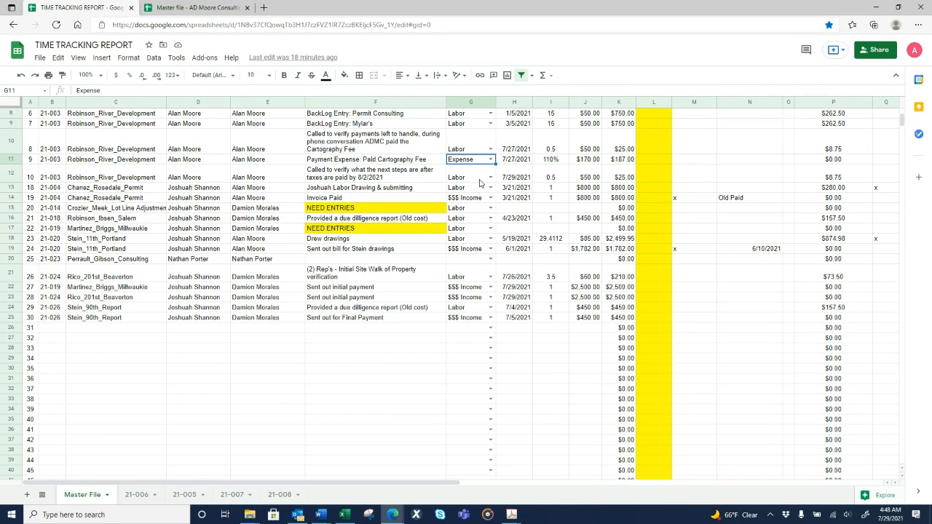
click(555, 162)
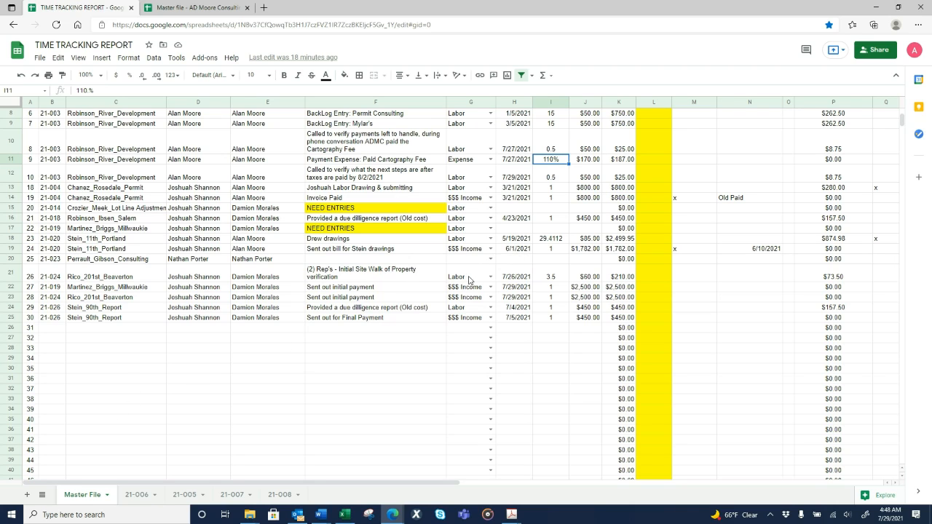
Return to sheet 21-006 and trace the calculator from Total Income, Expenses and Sub-Total to the Actual Labor formula in C32
click(131, 499)
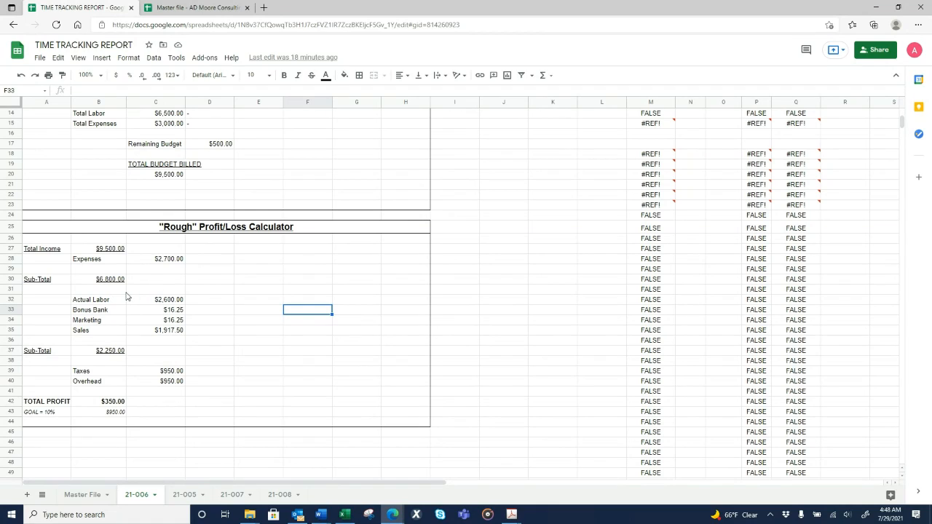
drag(90, 302, 171, 331)
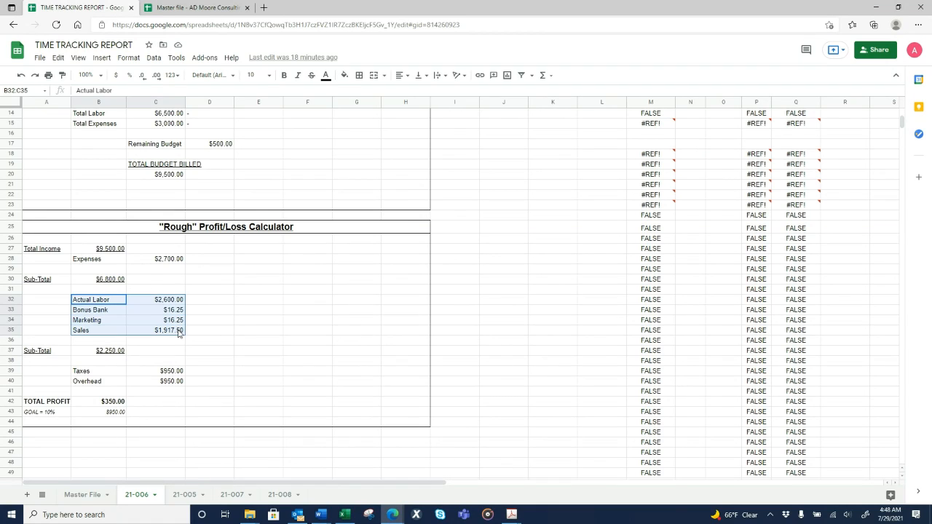
click(219, 312)
click(105, 282)
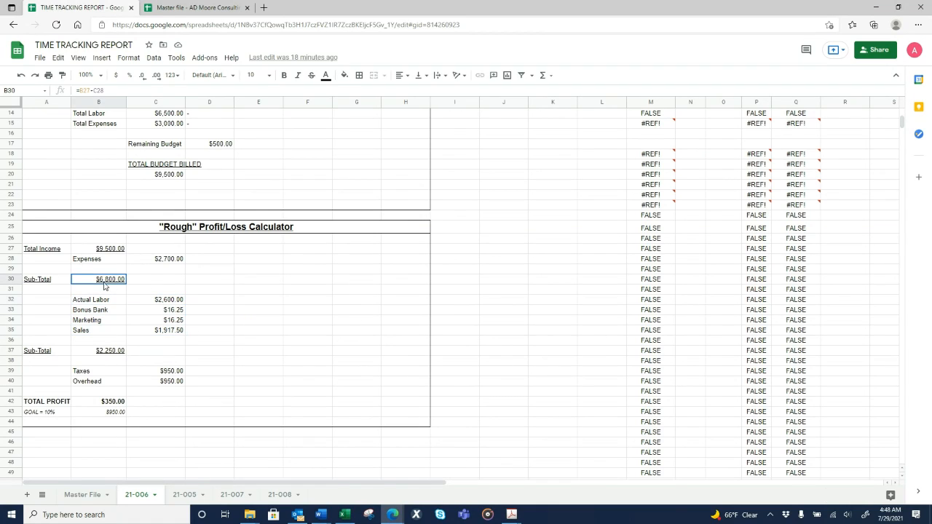
click(120, 250)
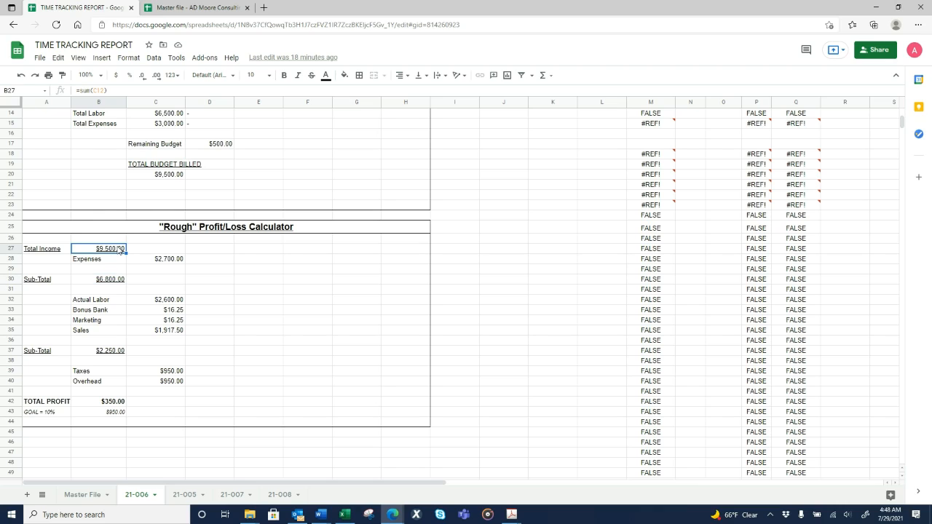
click(167, 261)
click(122, 284)
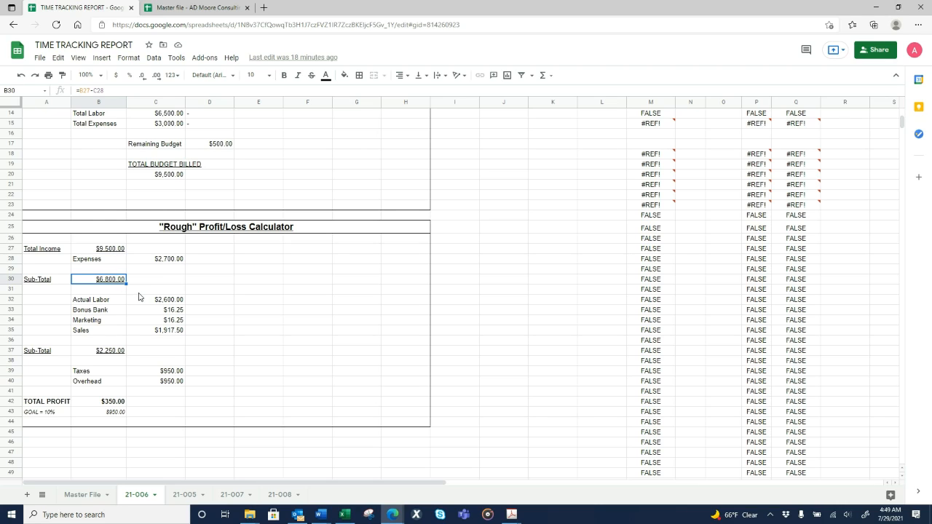
click(150, 302)
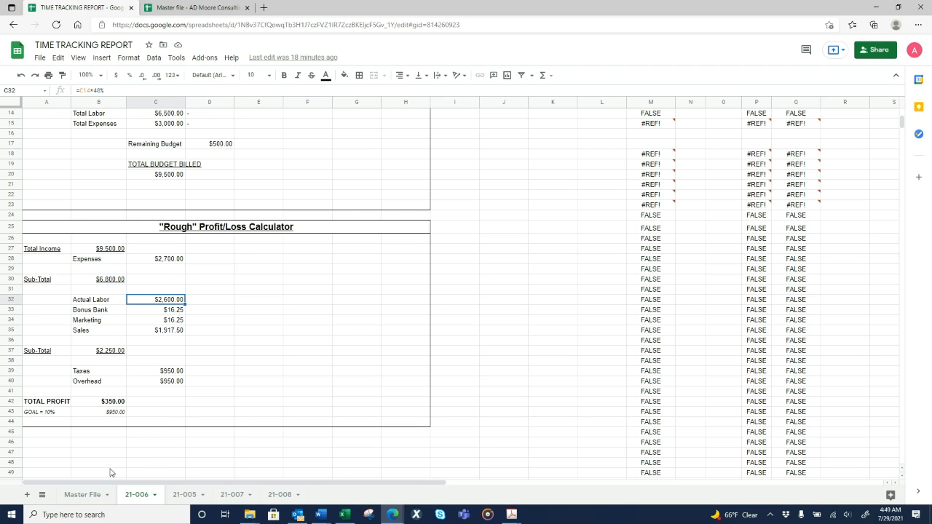
Open the Master File and review the Consultant $ amount formulas in column P, including P10 and the range P5:P15
click(83, 495)
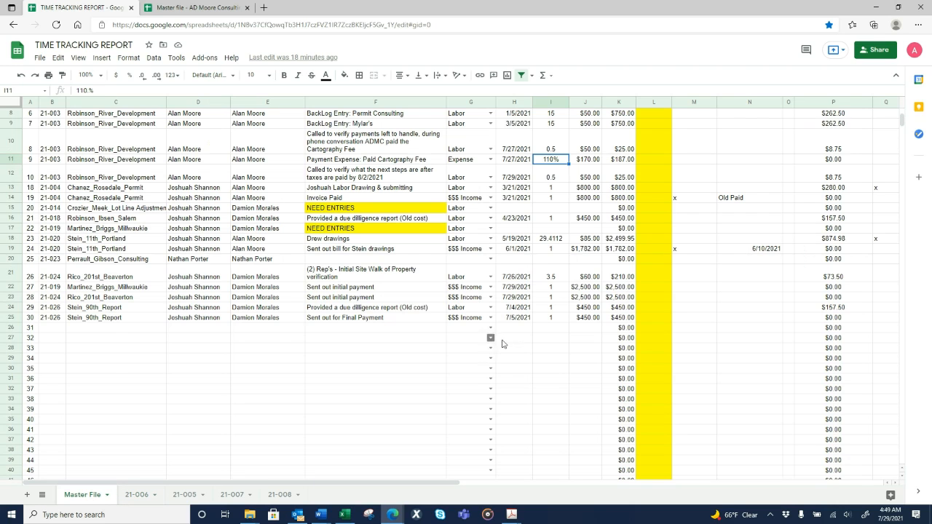
scroll(503, 344, up, 3)
drag(421, 484, 577, 485)
click(551, 195)
drag(556, 228, 560, 370)
click(542, 290)
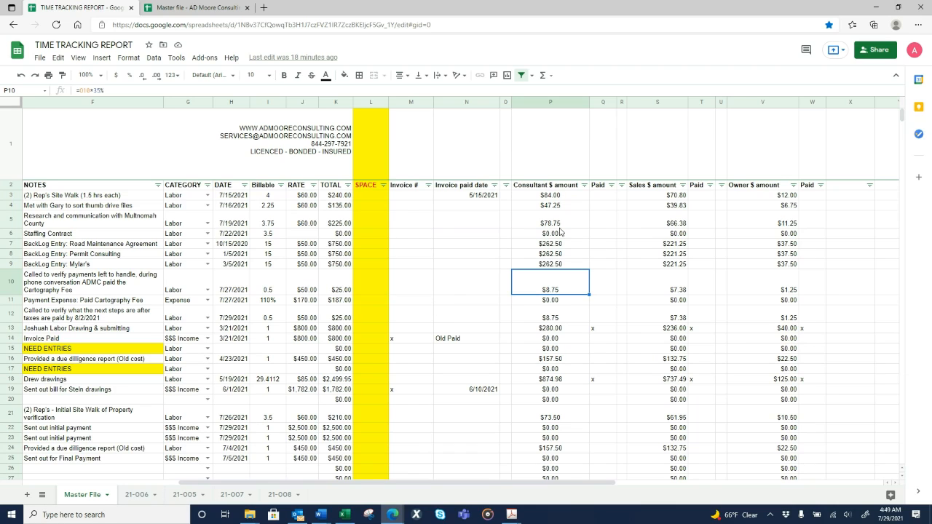
drag(561, 224, 558, 351)
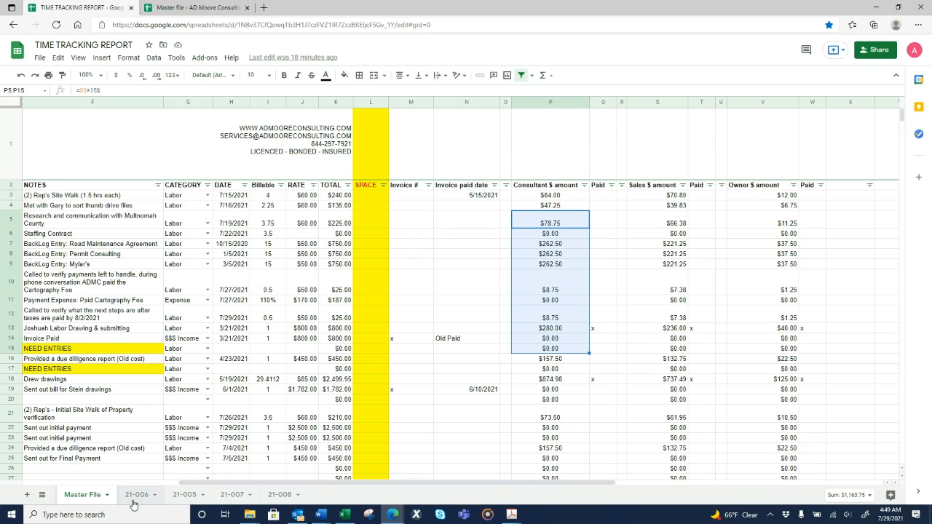
Go back to sheet 21-006 and compare the Actual Labor formula in C32 with the Bonus Bank formula in C33
click(136, 495)
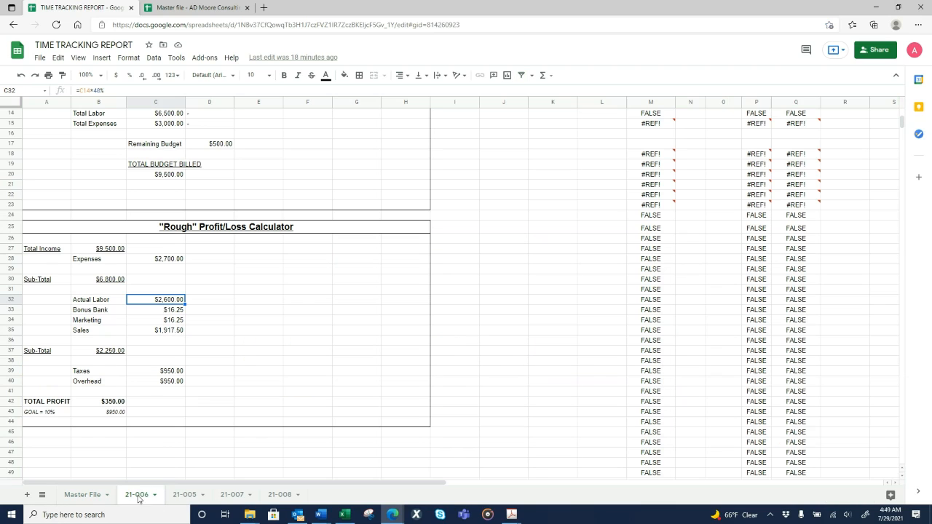
click(165, 312)
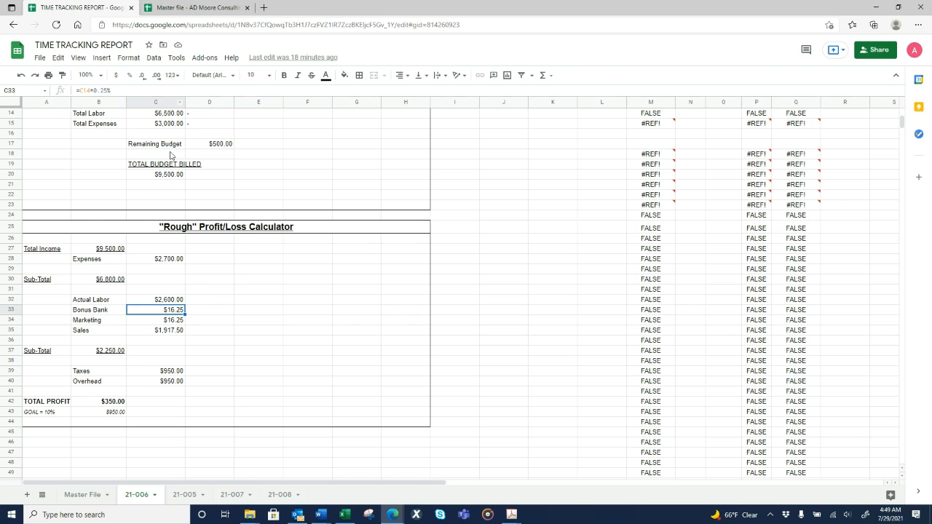
click(168, 302)
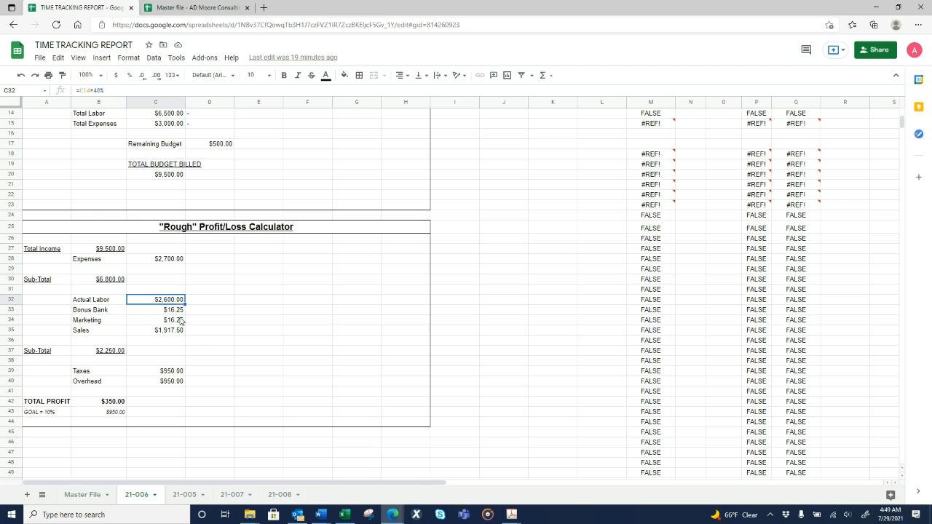
click(181, 314)
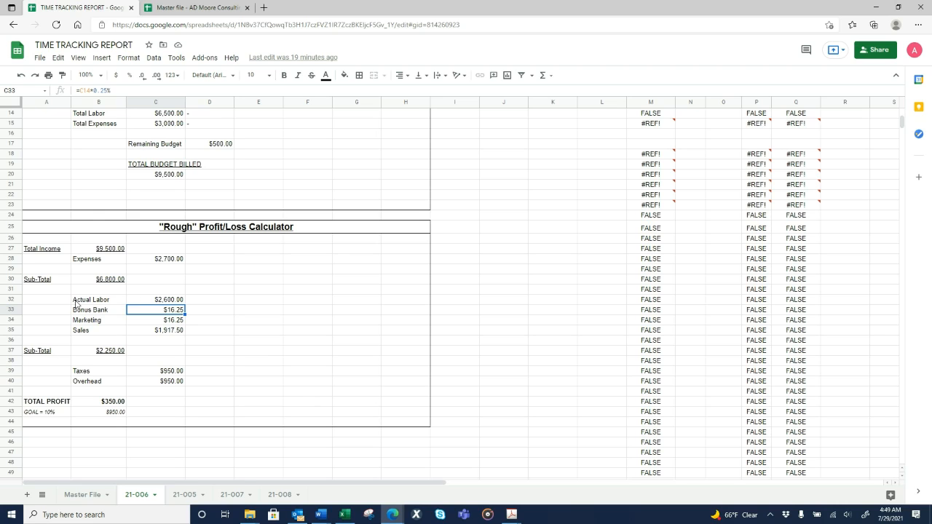
Review the deductions from Actual Labor to Sales in rows 32 to 35, singling out the Bonus Bank entry in B33:C33
drag(88, 302, 207, 332)
click(231, 322)
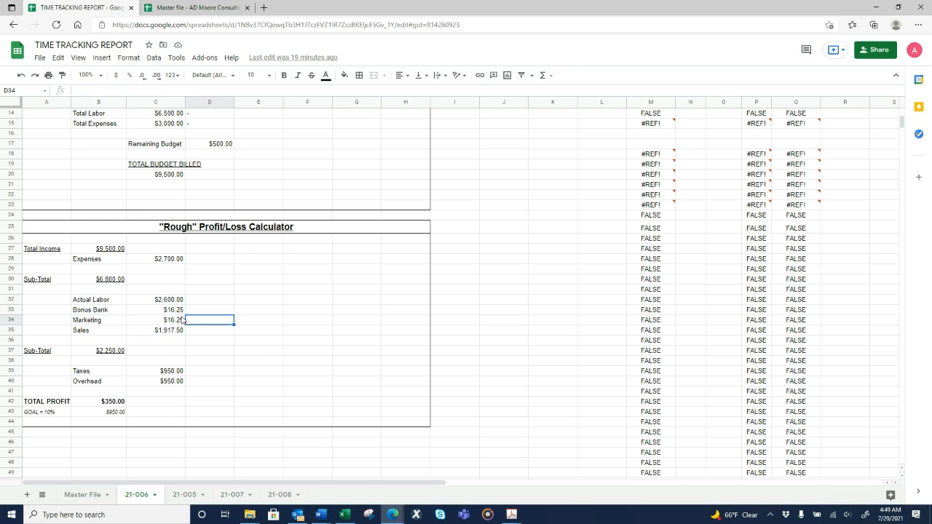
click(179, 312)
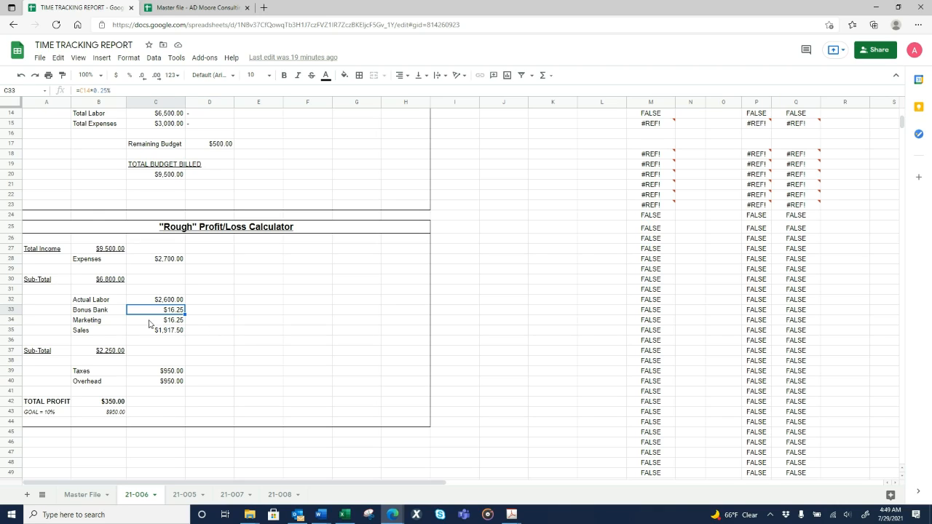
drag(92, 317, 164, 315)
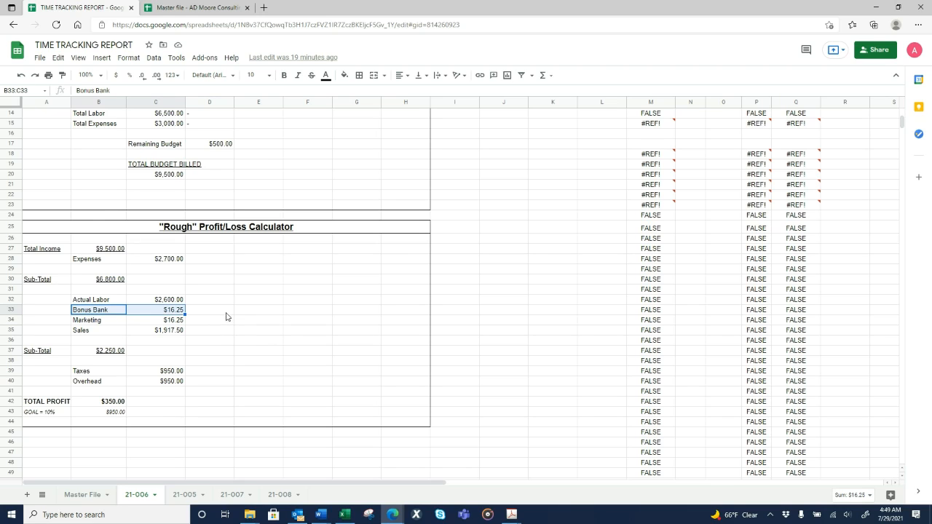
Examine the Bonus Bank formula in C33 of the profit/loss calculator
click(226, 314)
click(177, 311)
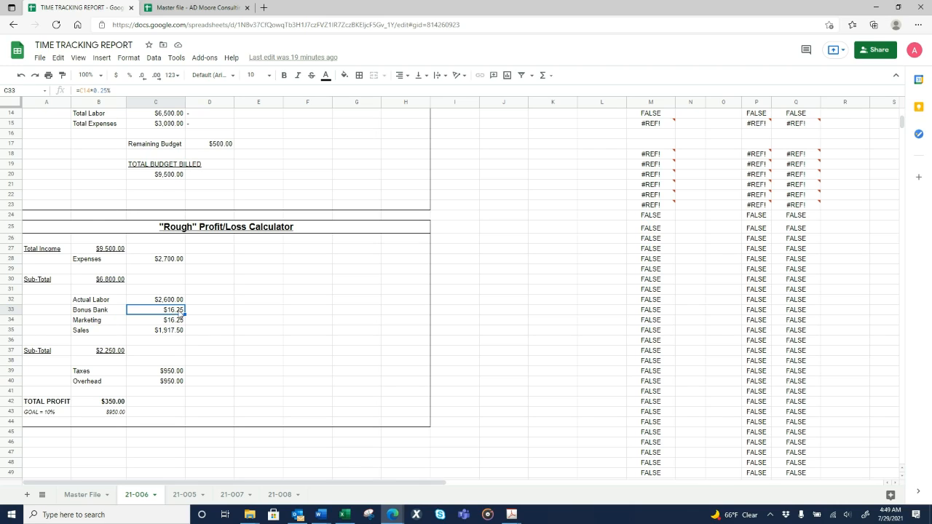
click(375, 312)
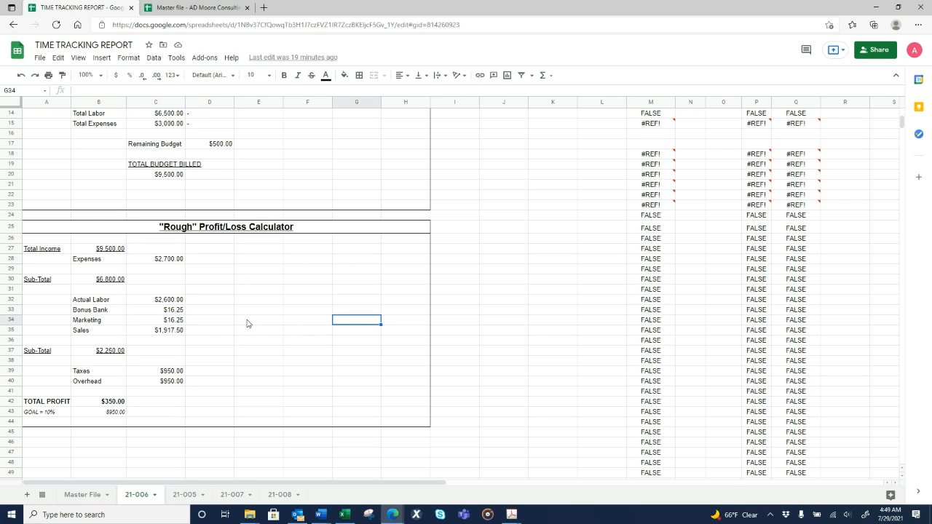
click(200, 311)
click(182, 314)
click(205, 315)
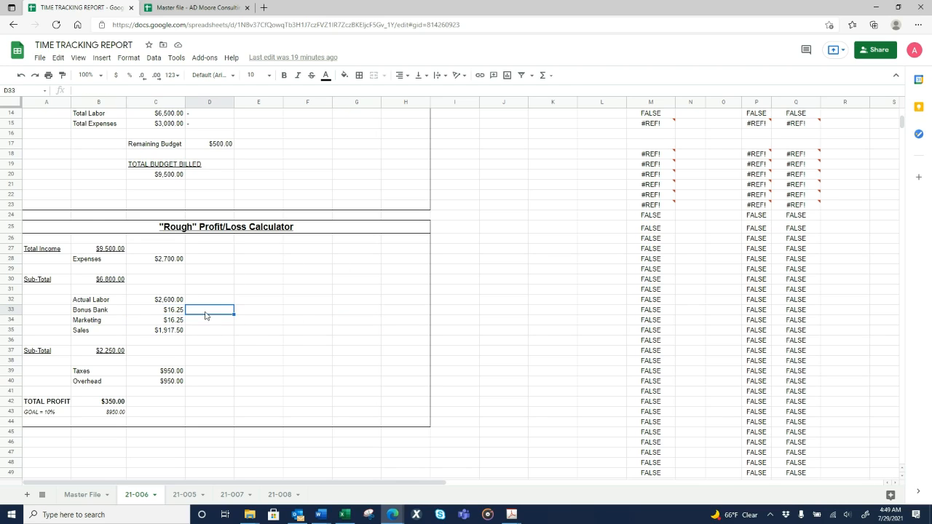
click(183, 314)
click(198, 314)
click(183, 314)
click(198, 314)
click(175, 314)
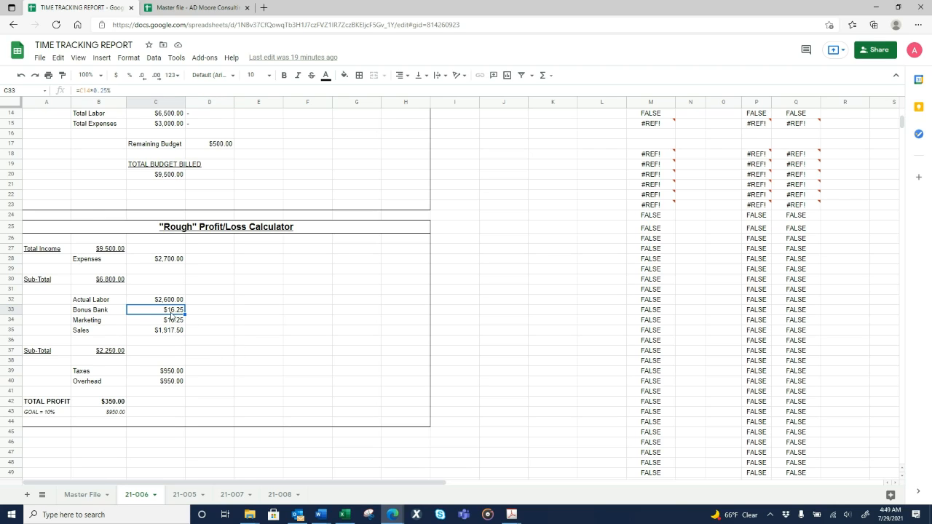
Open the Master File and review the logged hours in the Billable column, including the ranges I3:I14 and I3:I11
click(110, 490)
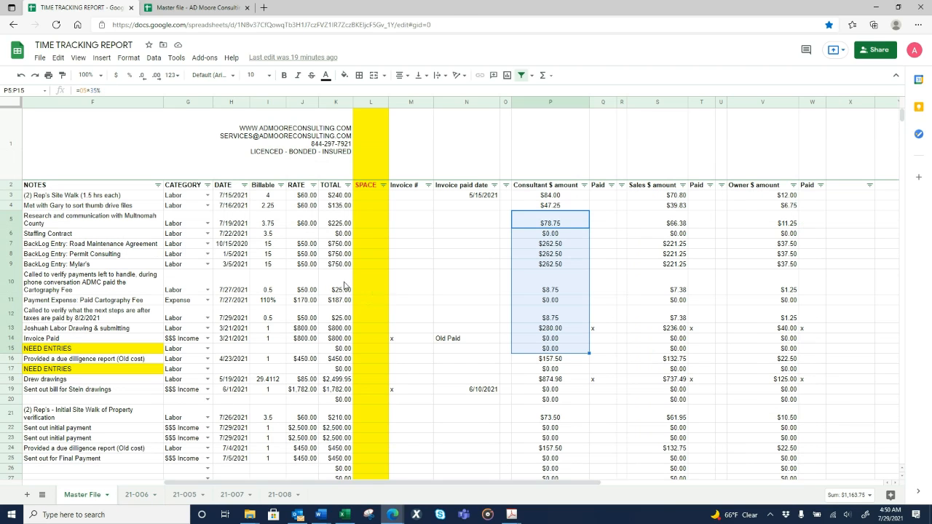
drag(271, 201, 268, 339)
drag(311, 482, 178, 482)
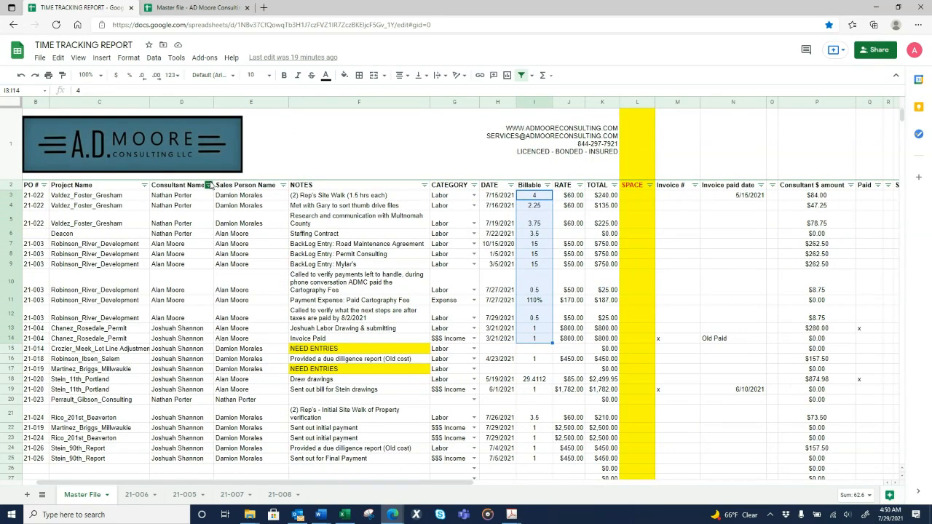
click(533, 198)
shift+click(542, 300)
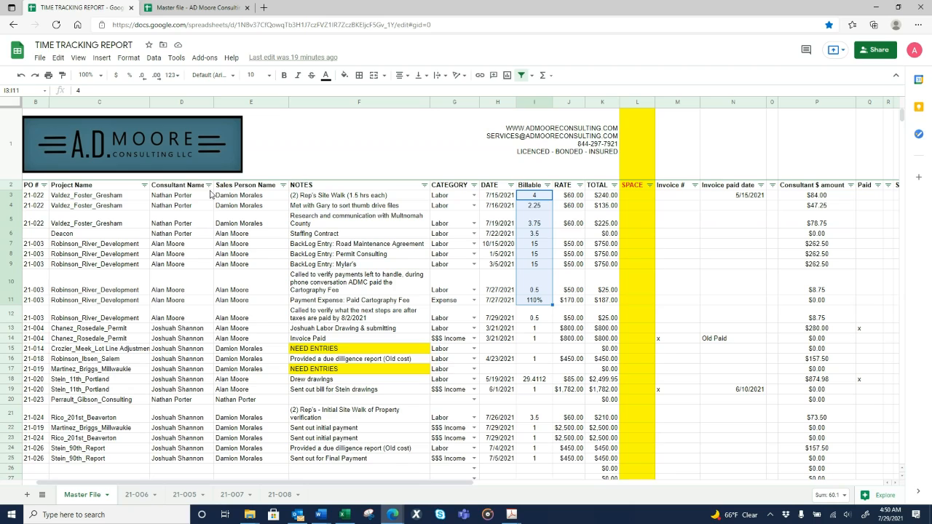
drag(265, 196, 266, 380)
click(351, 255)
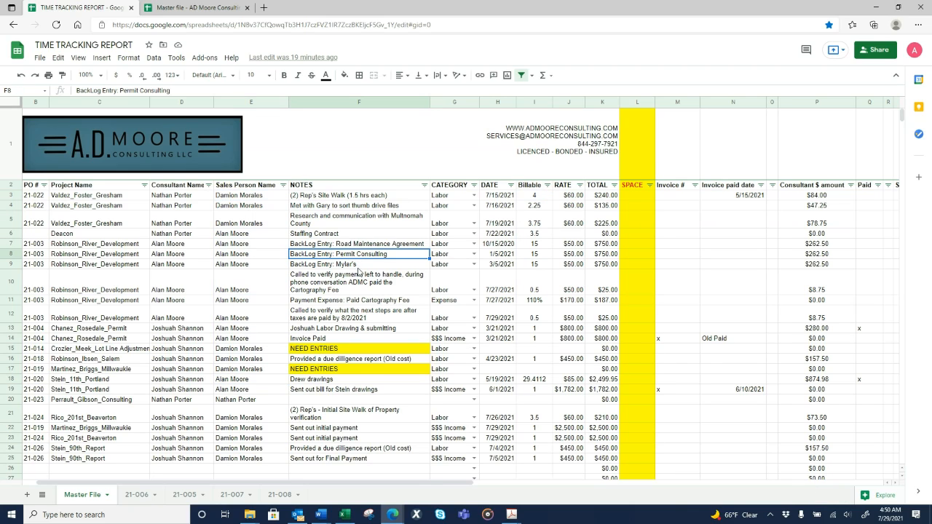
Return to sheet 21-006 and recheck how the Bonus Bank amount in C33 is calculated
click(136, 495)
click(207, 312)
click(178, 314)
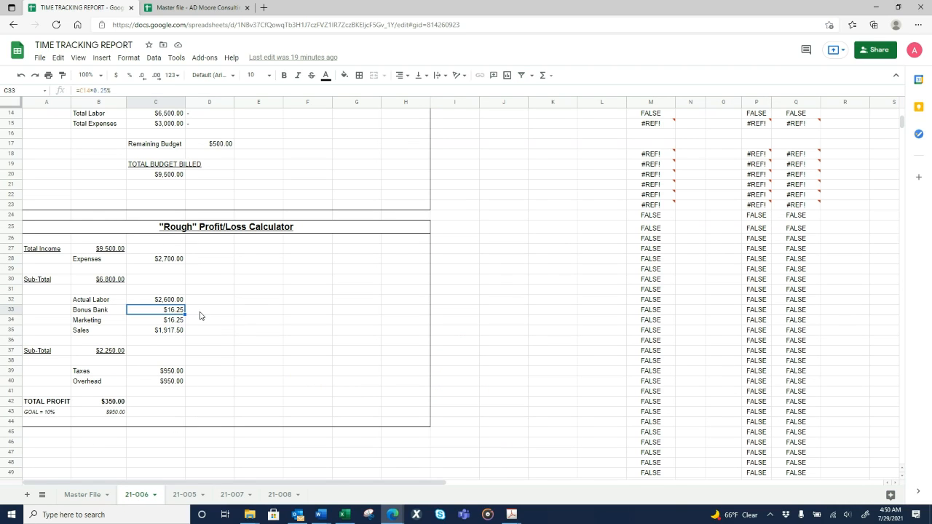
click(201, 315)
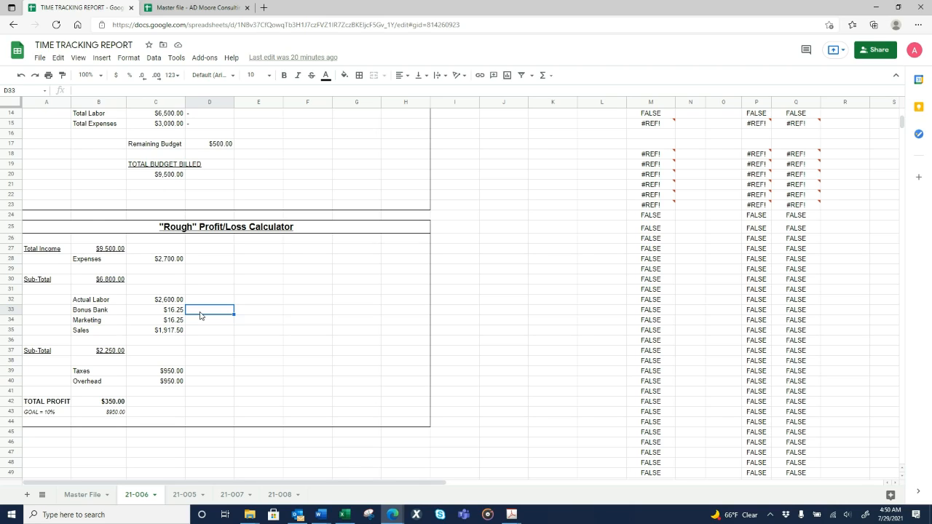
click(181, 315)
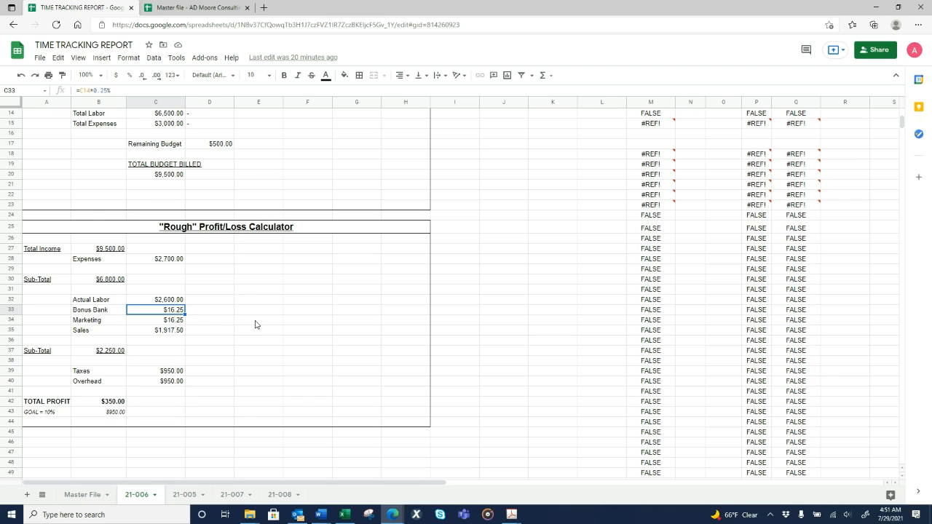
Examine the Marketing formula in C34 of the profit/loss calculator
click(180, 323)
shift+click(196, 325)
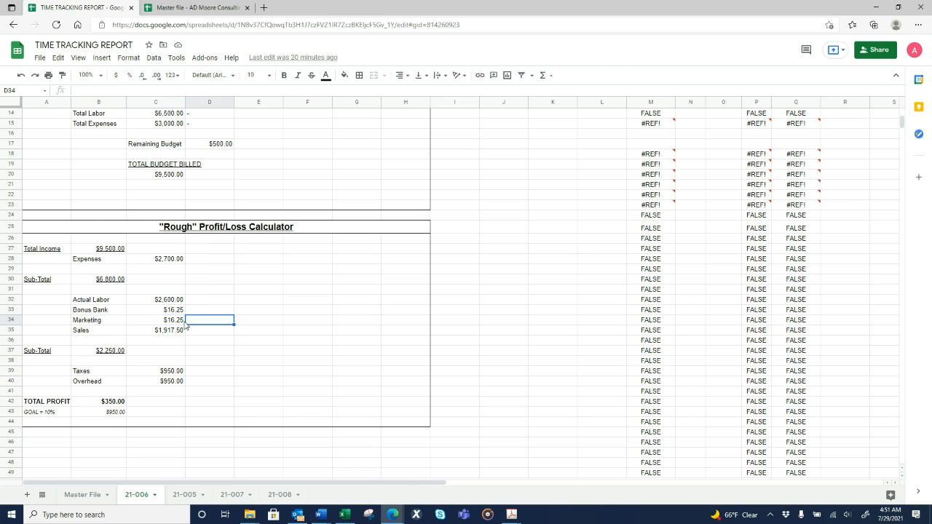
click(204, 326)
drag(174, 324, 210, 323)
click(207, 325)
click(218, 323)
click(180, 322)
click(194, 322)
click(181, 323)
click(194, 322)
click(182, 323)
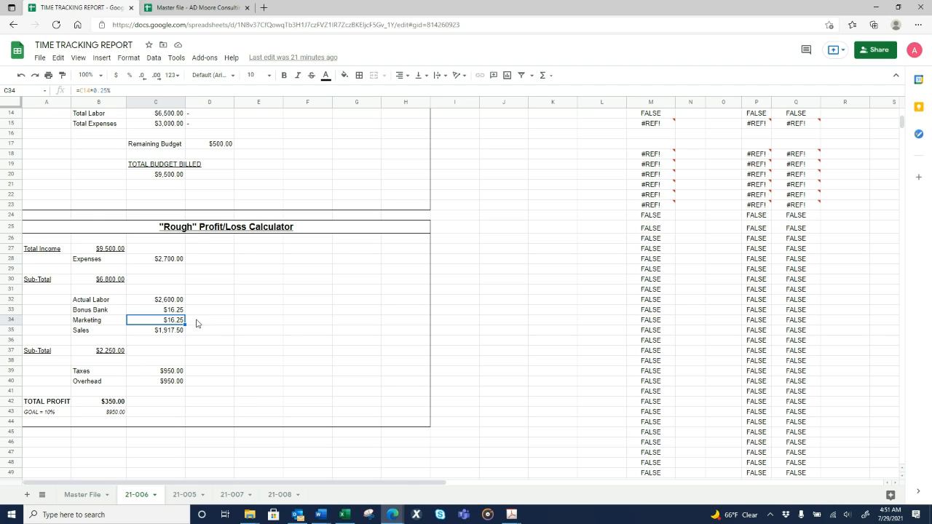
Single out the Marketing row across B34:D34, checking its label against the amount in C34
click(198, 322)
drag(211, 323, 114, 325)
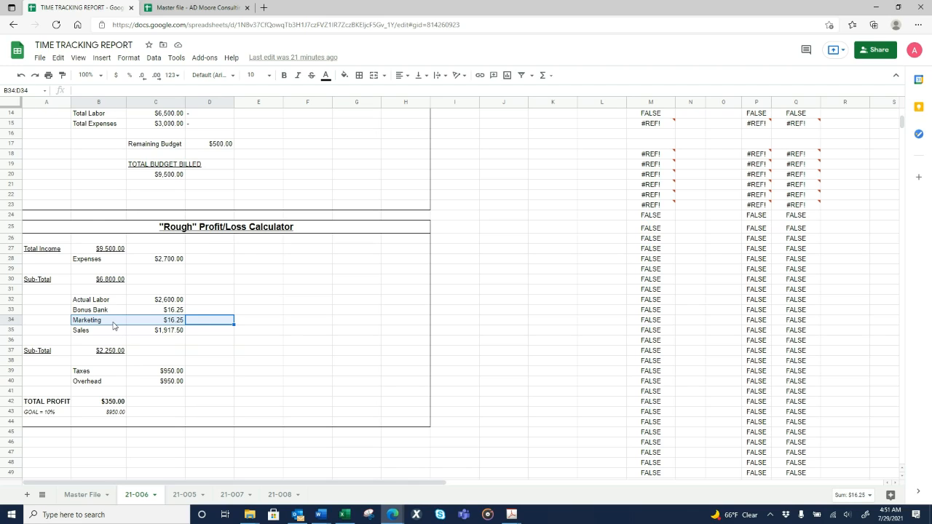
click(113, 326)
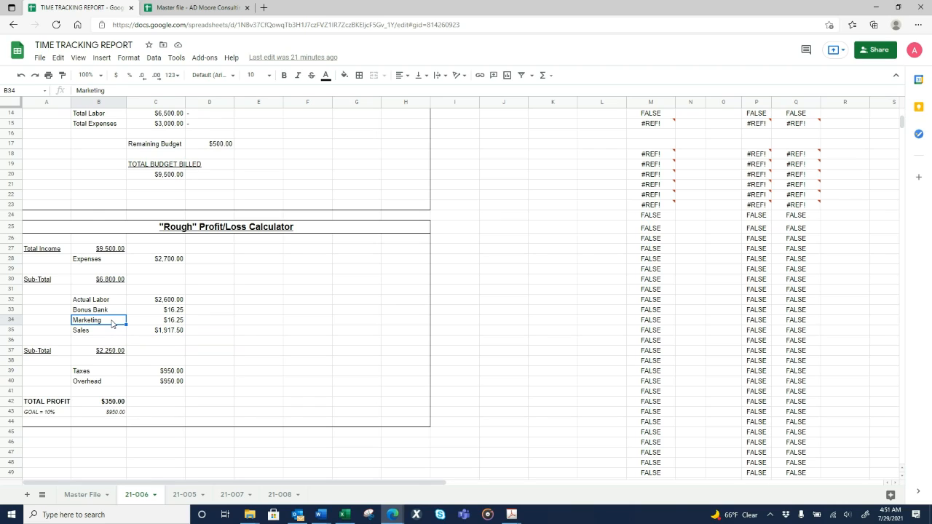
drag(112, 322, 154, 323)
click(159, 323)
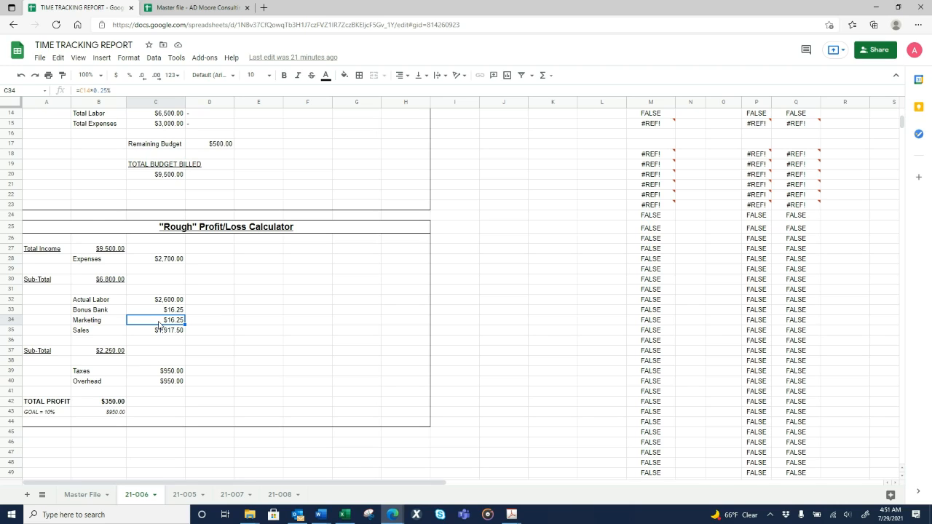
drag(217, 323, 167, 319)
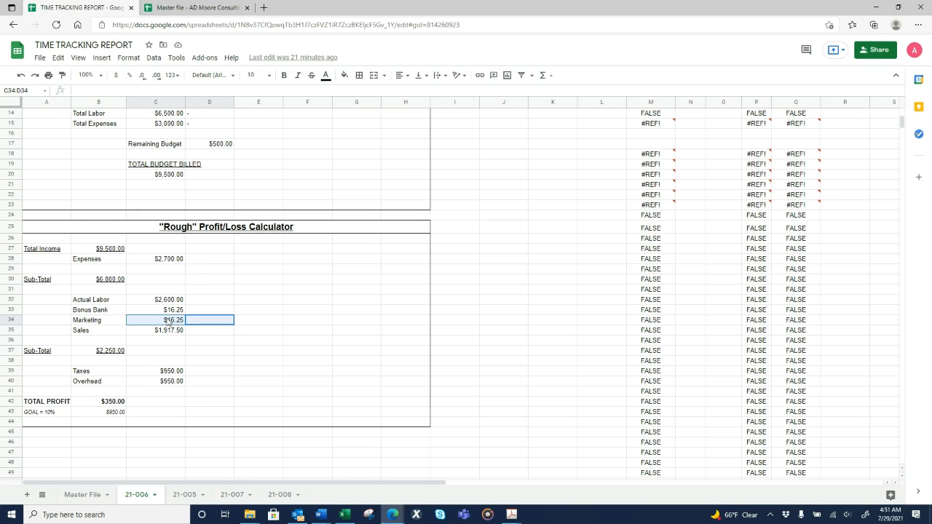
click(172, 324)
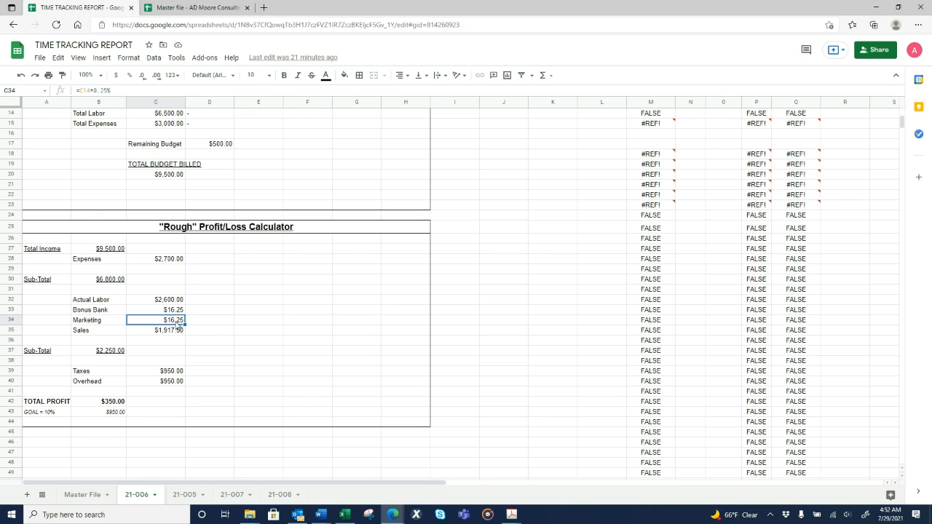
click(201, 322)
click(179, 325)
click(205, 324)
Check the sales formula in C35 and change the Sales label in B35 to "Sales Labor"
click(199, 332)
click(169, 332)
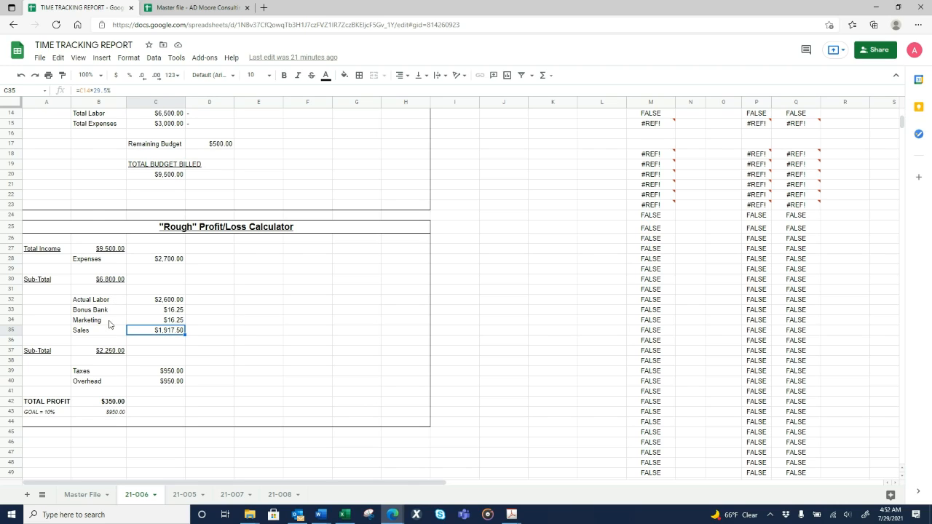
double_click(111, 333)
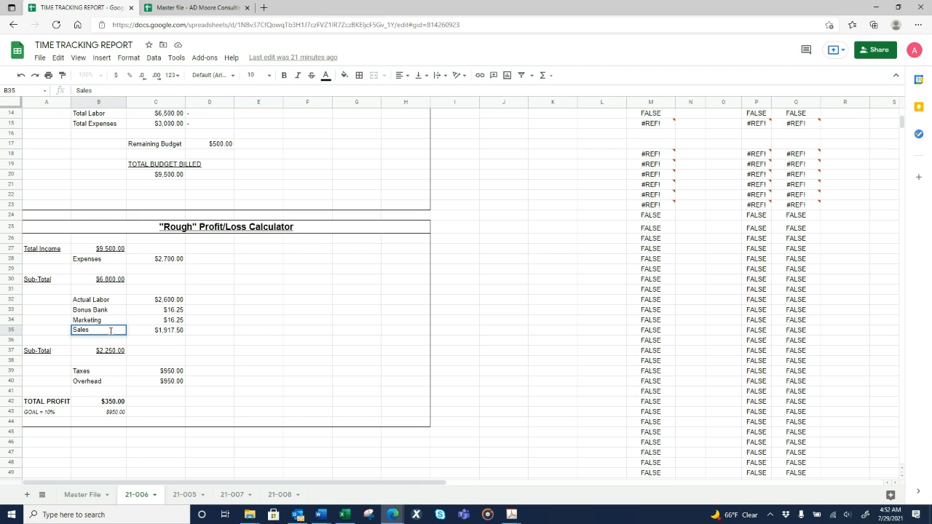
text(Labor)
key(Return)
key(Up)
key(Right)
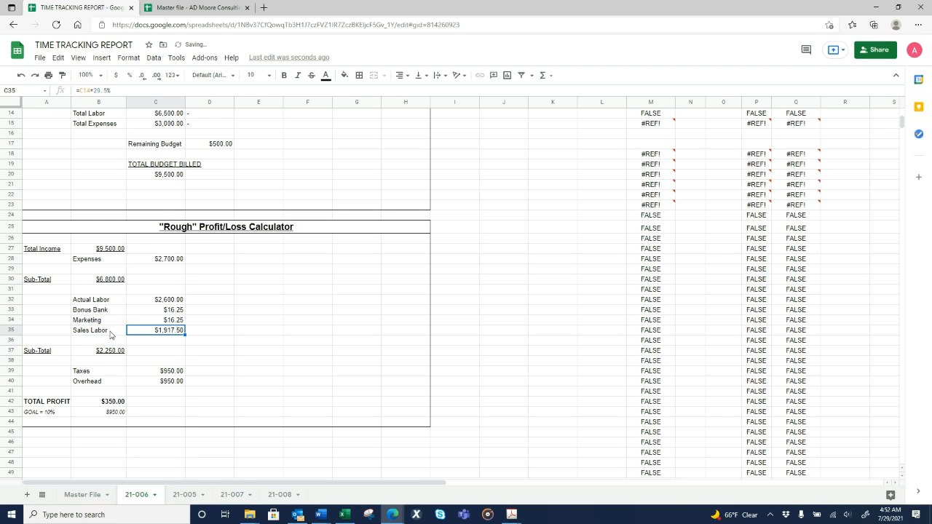
Open the Master File and review the Sales $ amount formulas in the range S3:S23
click(82, 494)
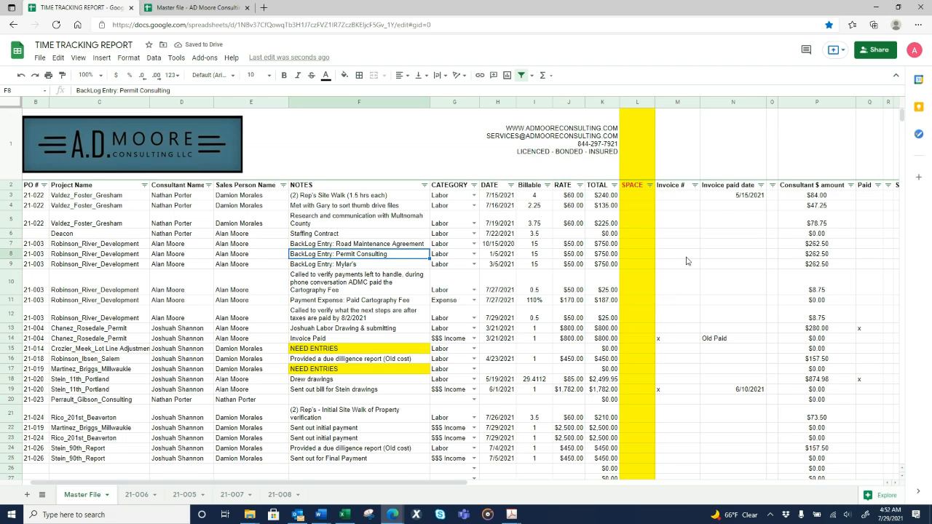
drag(408, 474, 641, 477)
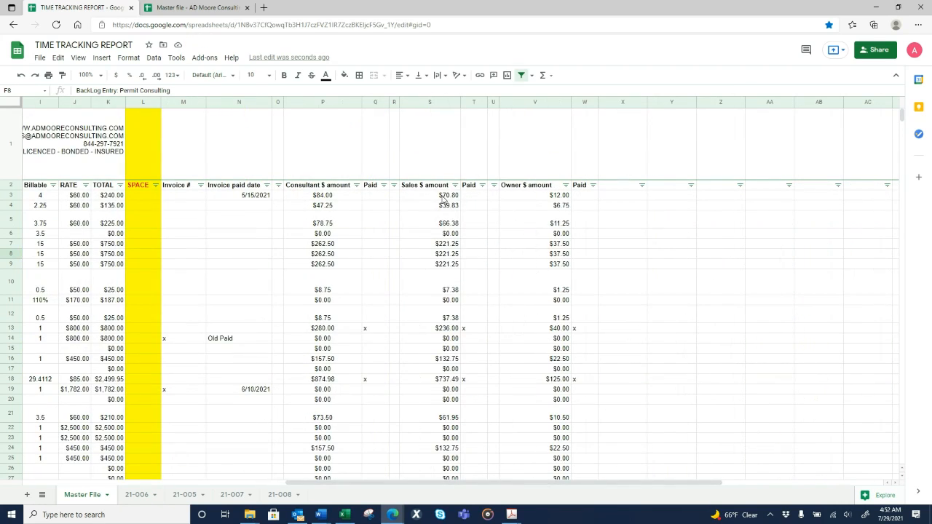
drag(443, 198, 443, 441)
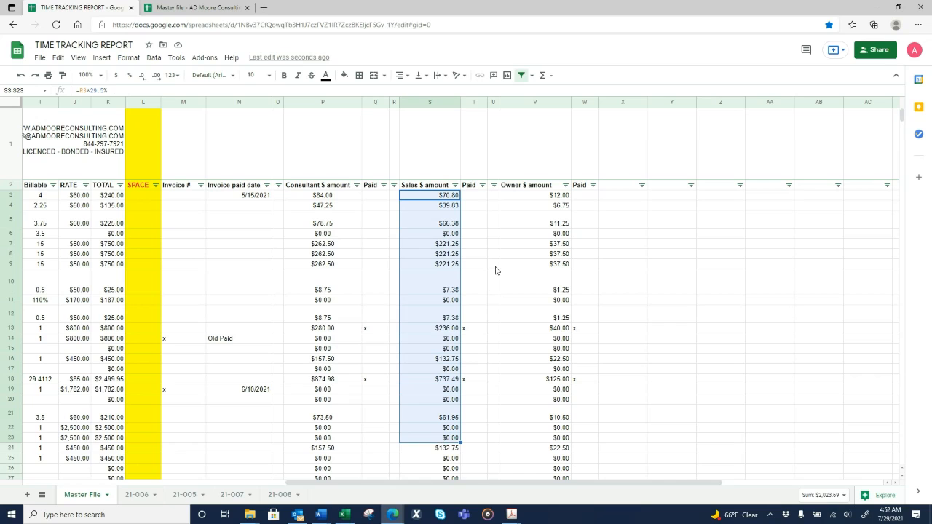
click(495, 268)
drag(356, 485, 121, 502)
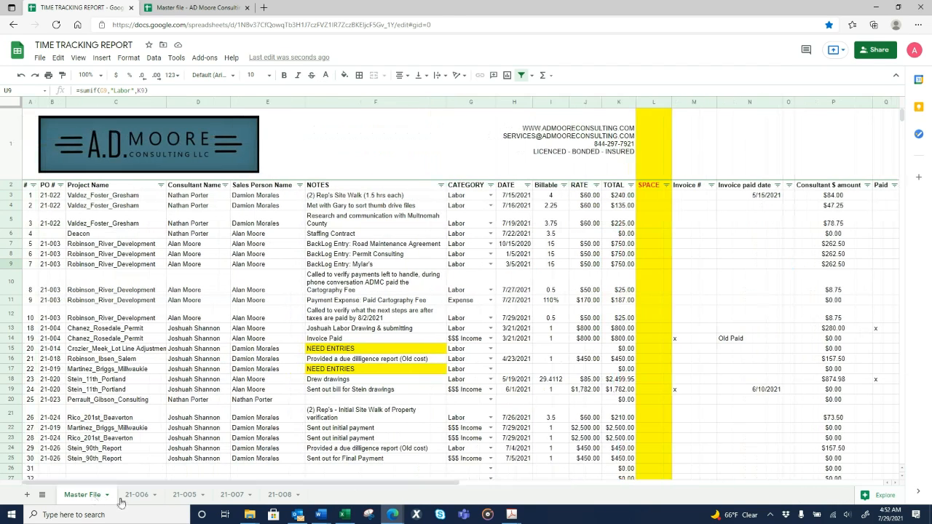
Go back to the "Rough" Profit/Loss Calculator on sheet 21-006 and check the Sales Labor formula in C35
click(124, 499)
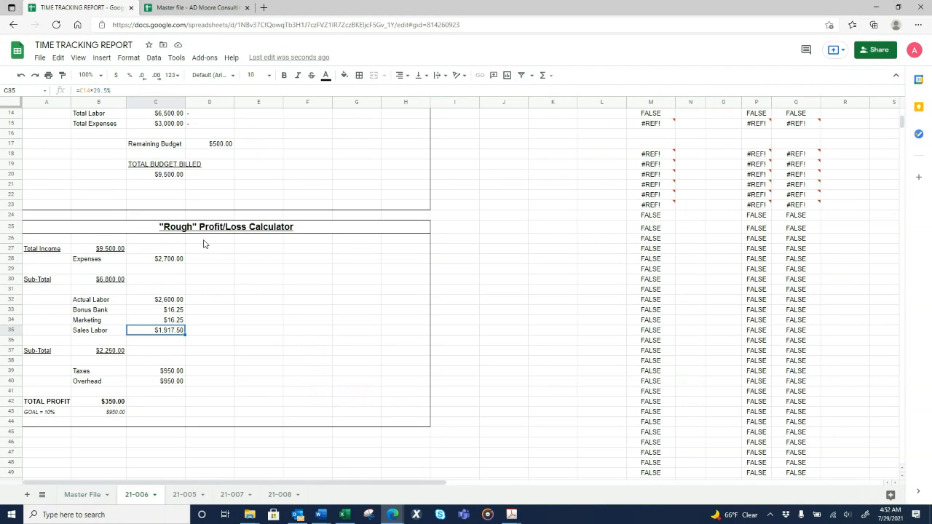
click(205, 230)
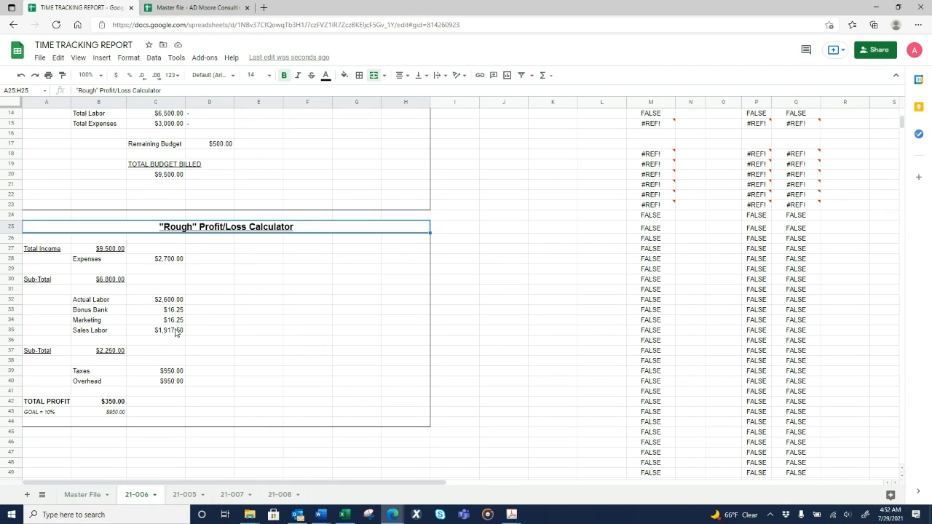
click(175, 332)
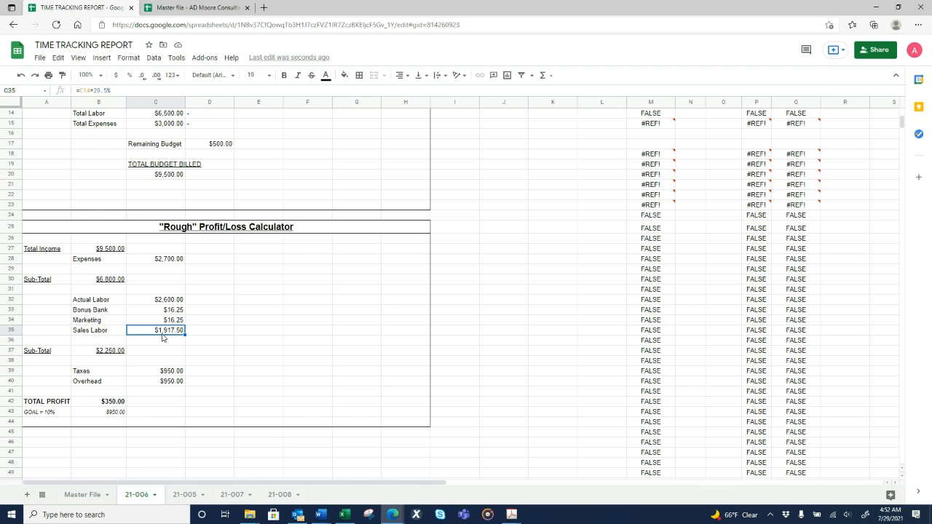
Add the label "Actual Owner Paid" in B36, directly below Sales Labor
click(115, 341)
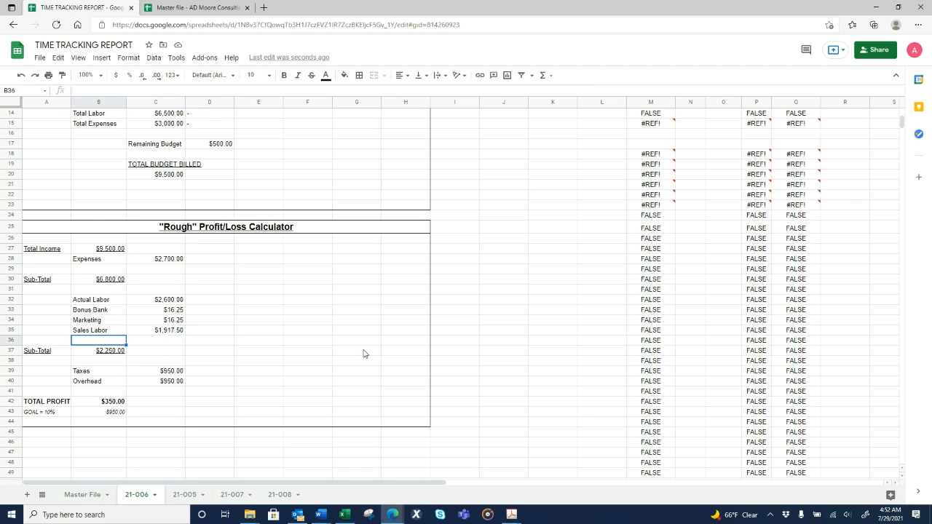
text(Owner)
key(BackSpace)
key(BackSpace)
key(BackSpace)
key(BackSpace)
key(BackSpace)
text(Actual Owner)
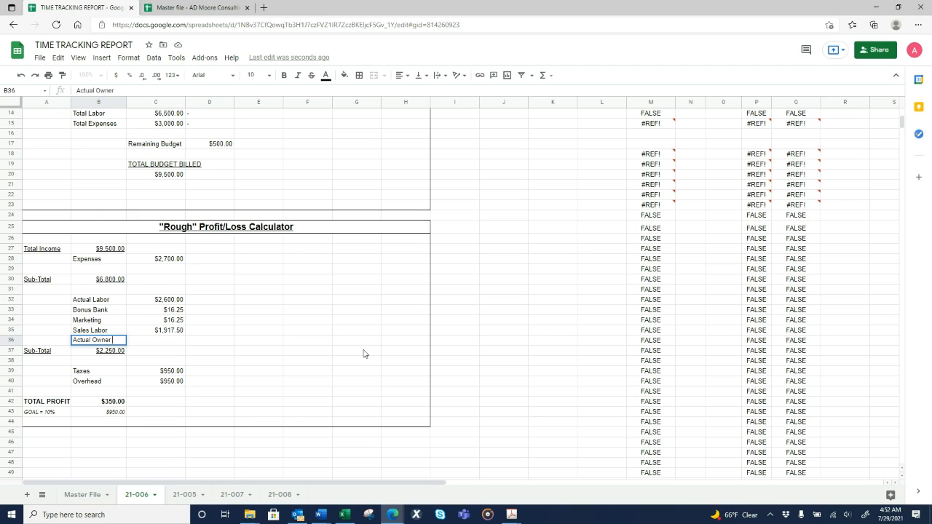
text( Paid)
key(Tab)
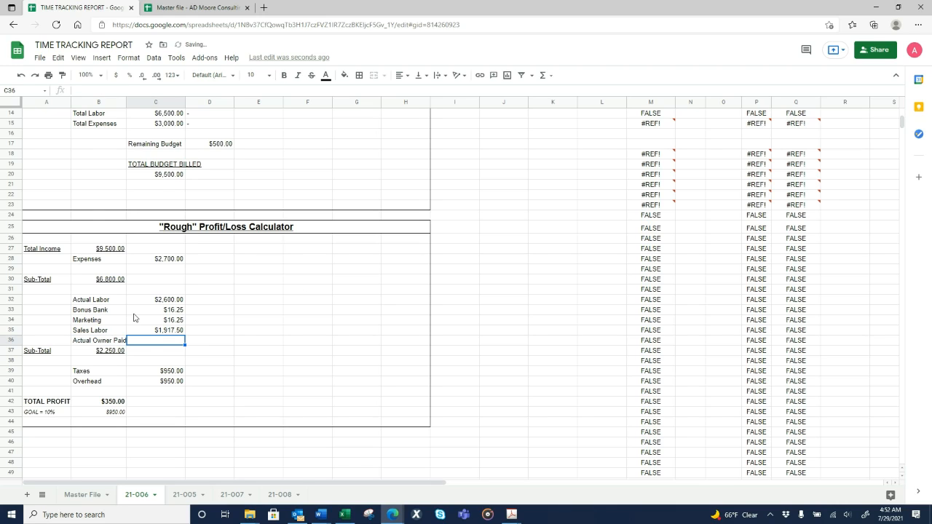
Compare the Sub-Total formula in B37 with the deductions in C32:C35, and check the Taxes and Overhead formulas in C39 and C40
click(115, 344)
click(145, 342)
click(113, 351)
drag(175, 303, 171, 336)
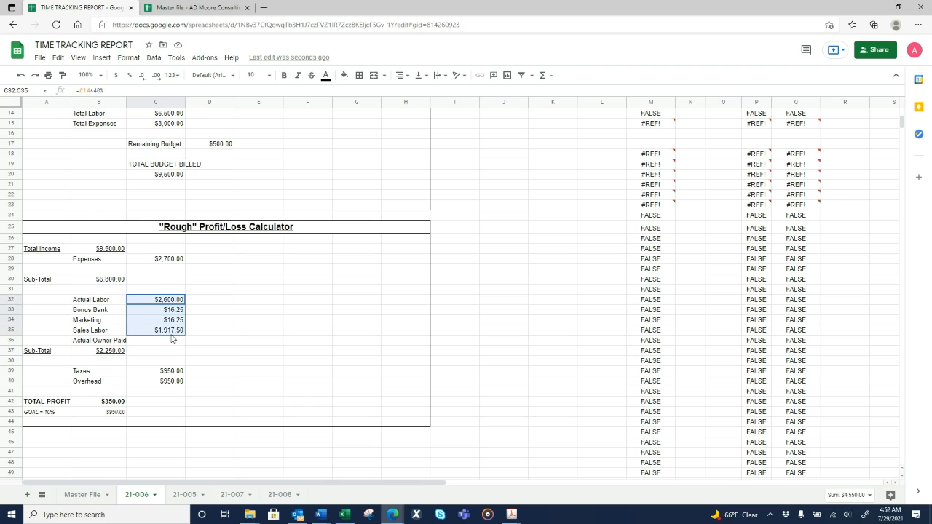
click(102, 353)
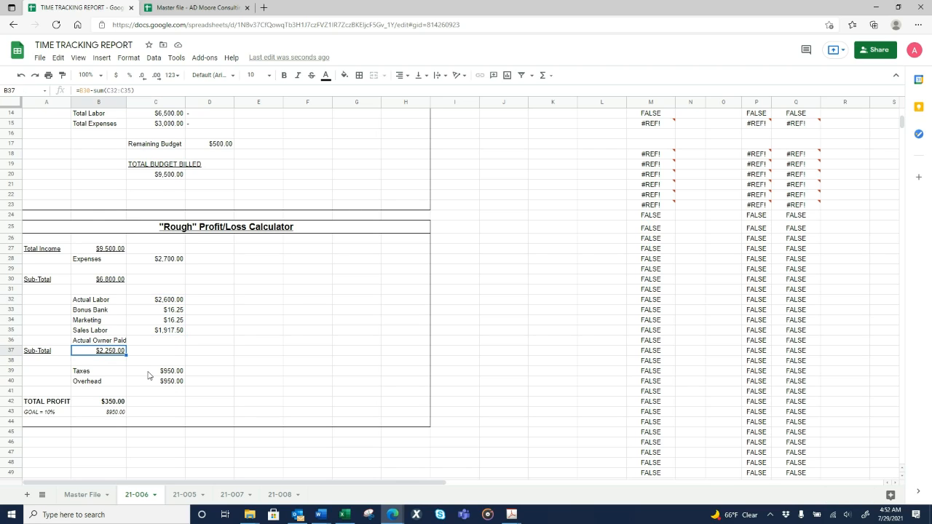
click(145, 373)
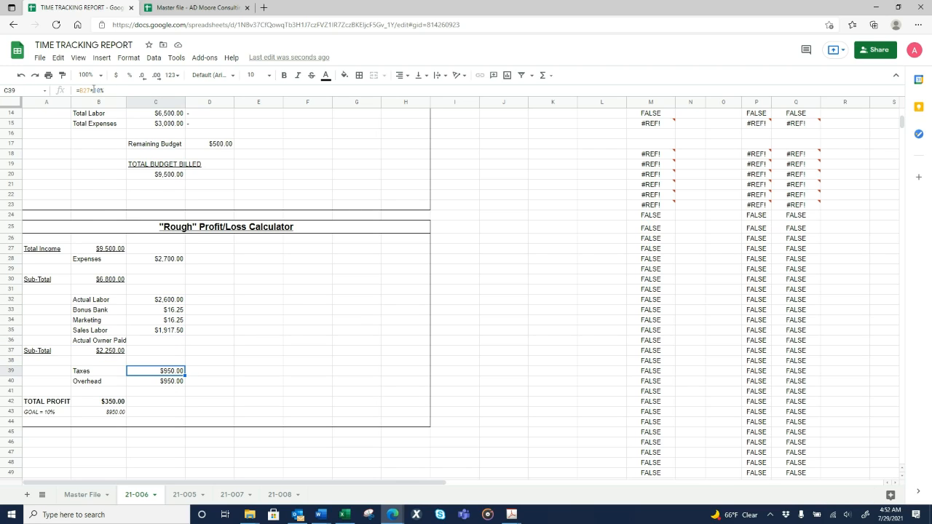
click(162, 380)
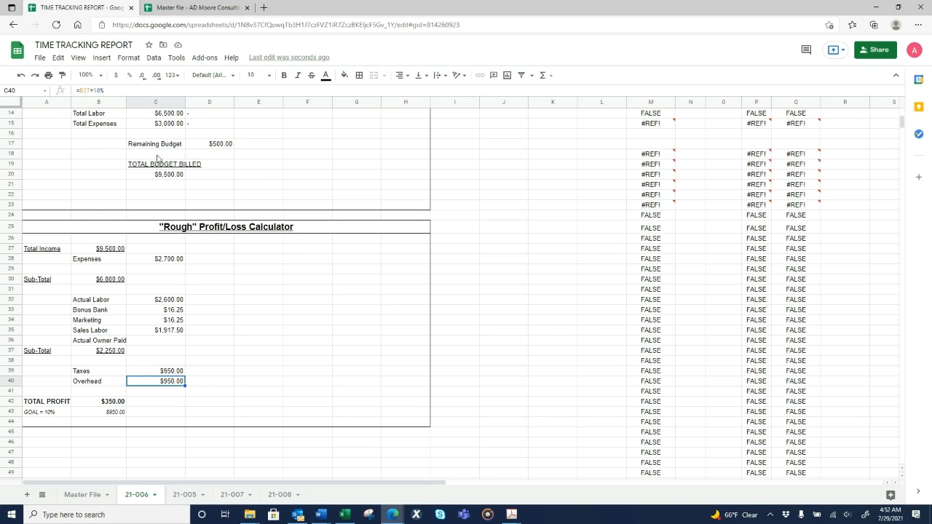
Check the Taxes and Overhead formulas in C39:C40 and the TOTAL PROFIT formula in B42
click(191, 382)
click(177, 384)
click(181, 373)
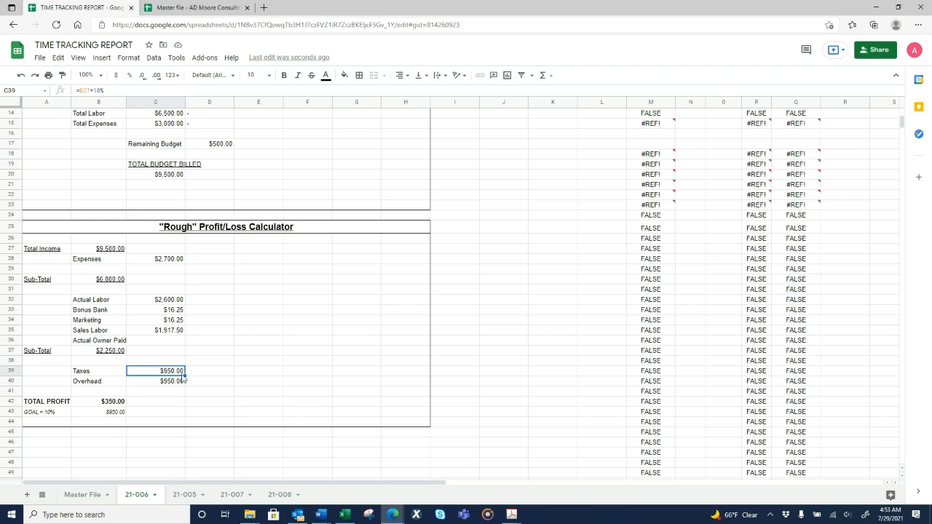
click(175, 383)
click(99, 406)
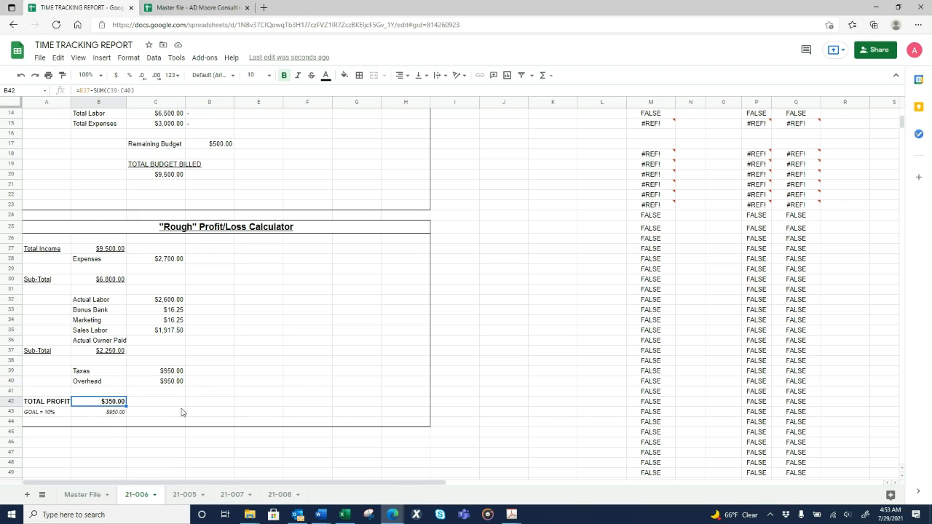
drag(47, 405, 90, 405)
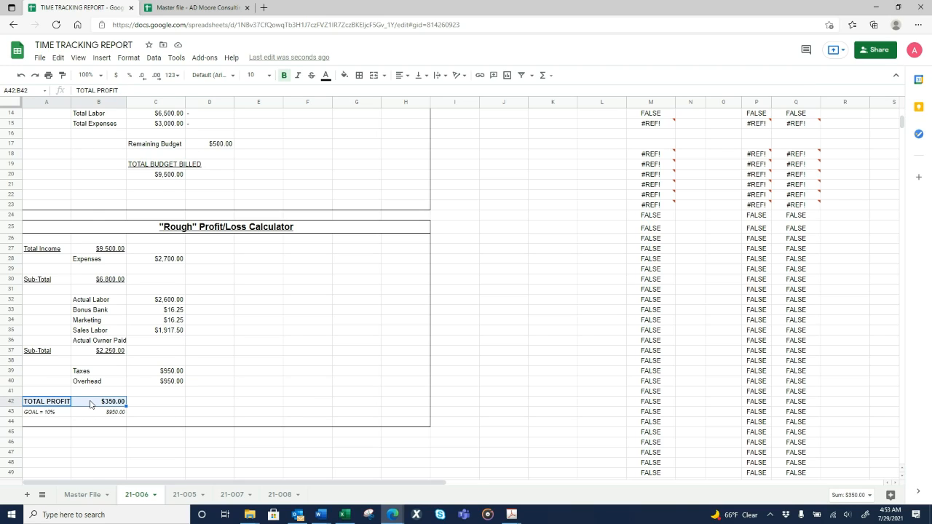
Examine the profit goal label in A43 and the goal amount formula in B43
click(55, 417)
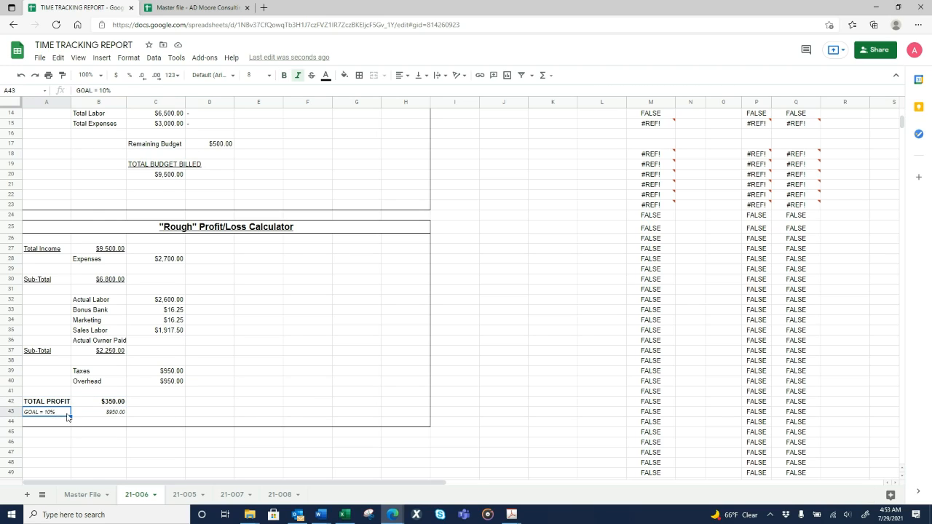
double_click(63, 415)
drag(64, 414, 23, 413)
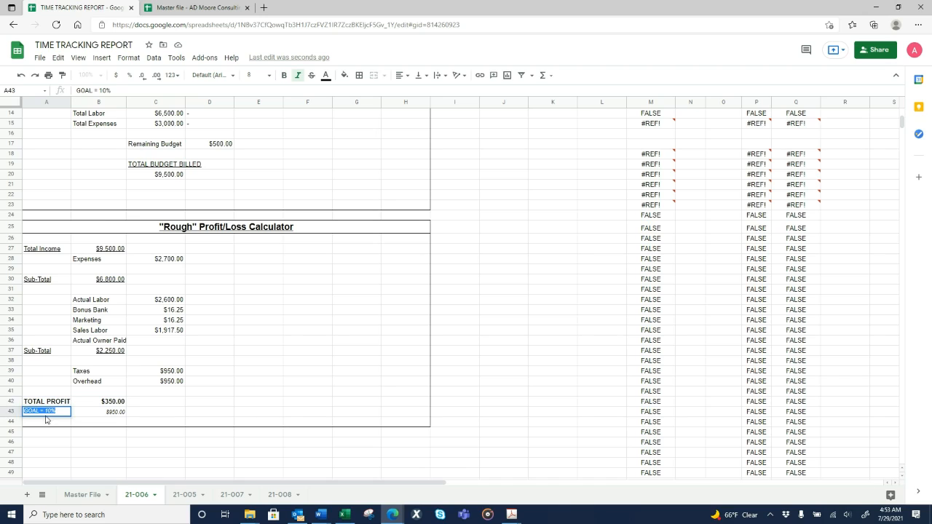
click(97, 416)
click(57, 416)
click(154, 415)
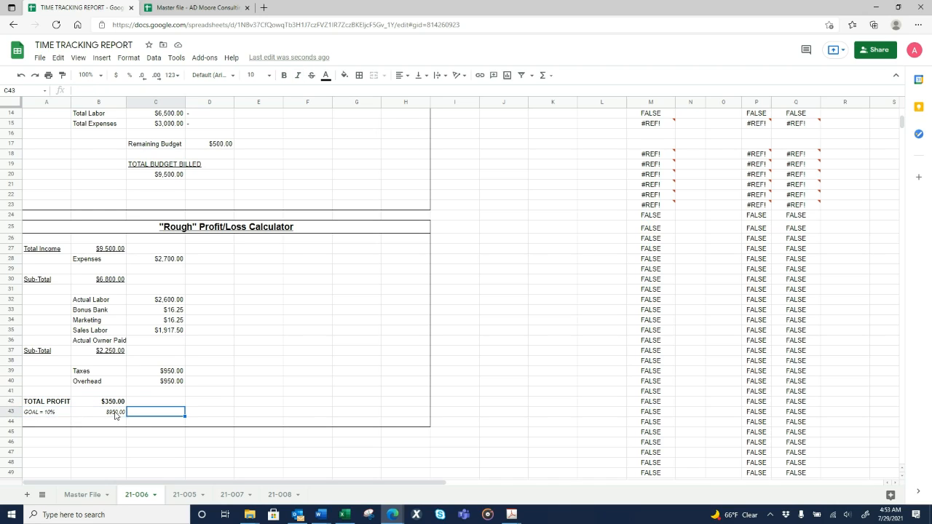
click(102, 415)
click(136, 414)
Review the deductions block A32:D40 of the Profit/Loss Calculator against the profit goal in A43:B43
drag(209, 382, 22, 300)
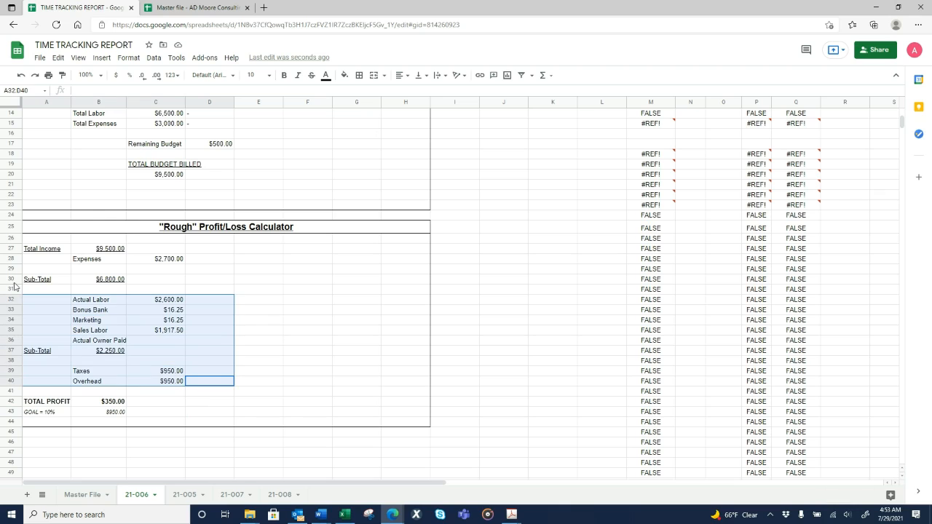
drag(22, 243, 42, 248)
click(270, 332)
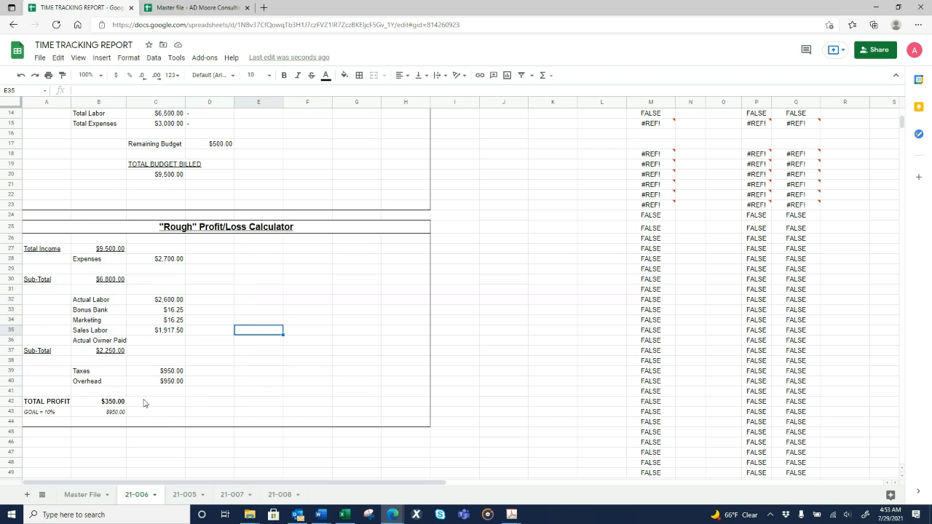
click(116, 414)
click(62, 413)
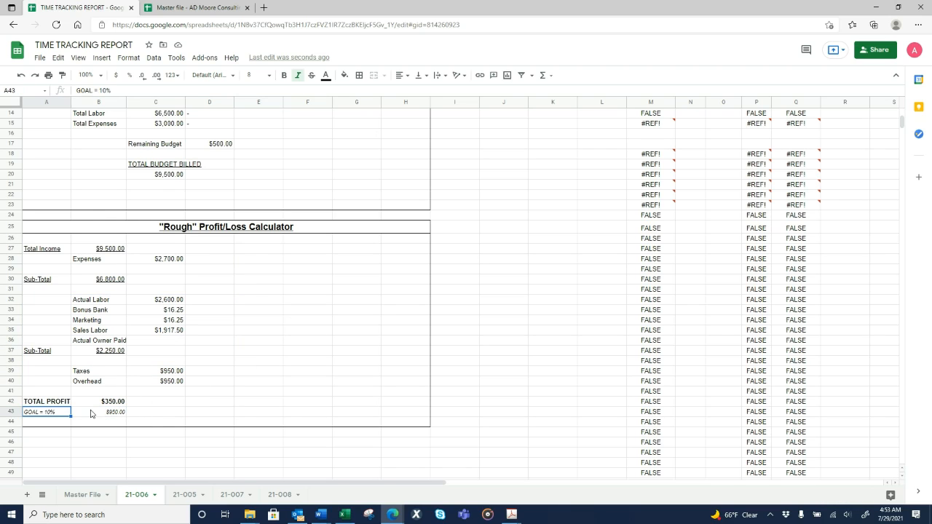
click(91, 414)
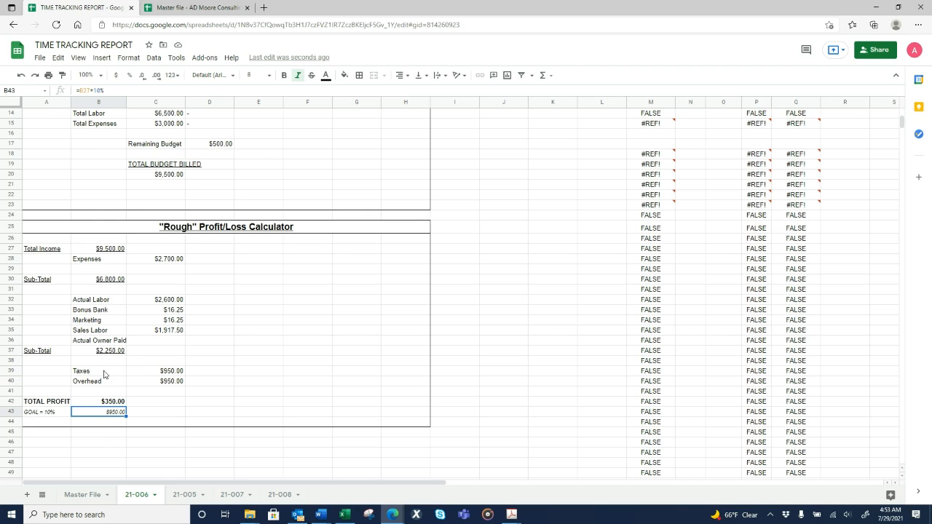
Compare the Taxes and Overhead rows in B39:C40 with the profit goal row in A43:B43
drag(104, 374, 157, 385)
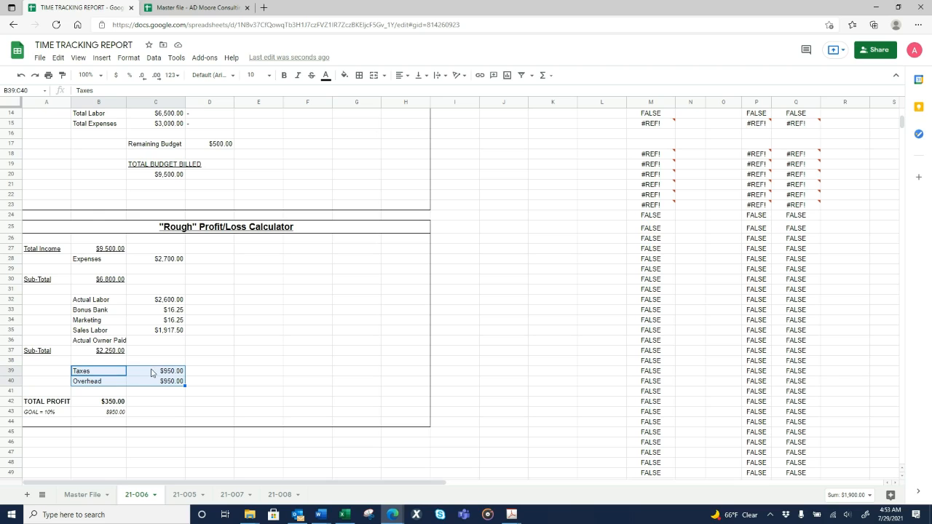
click(220, 374)
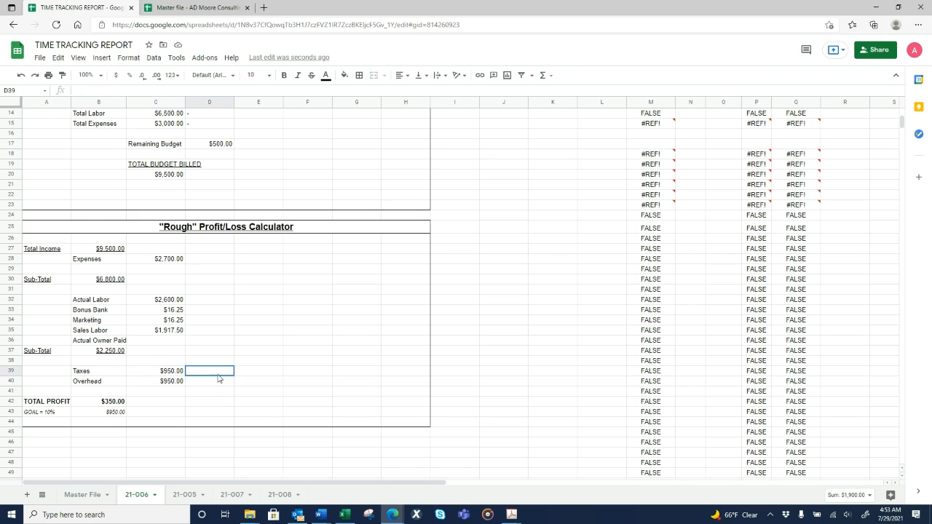
click(60, 411)
click(140, 416)
click(101, 415)
drag(59, 417, 120, 415)
click(155, 405)
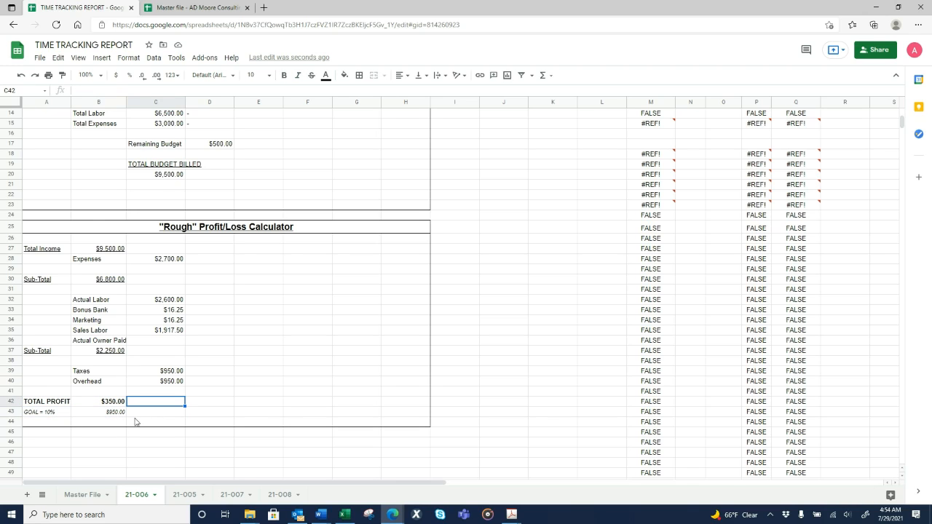
Compare the TOTAL PROFIT amount in B42 with the goal amount in B43
click(86, 416)
click(120, 404)
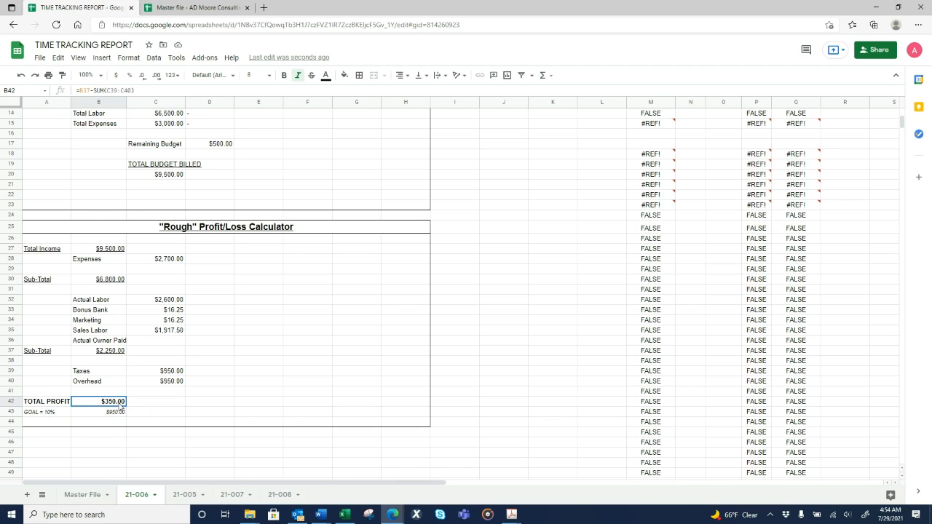
click(119, 409)
click(150, 403)
click(241, 384)
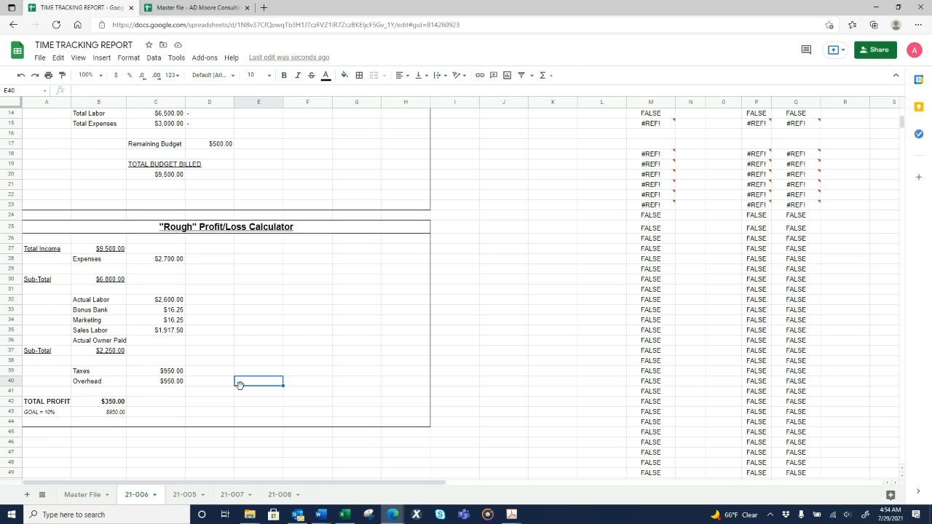
Look over the Budget Snap Shot and the "Rough" Profit/Loss Calculator sections together
scroll(241, 392, up, 3)
scroll(242, 391, down, 3)
scroll(241, 391, up, 3)
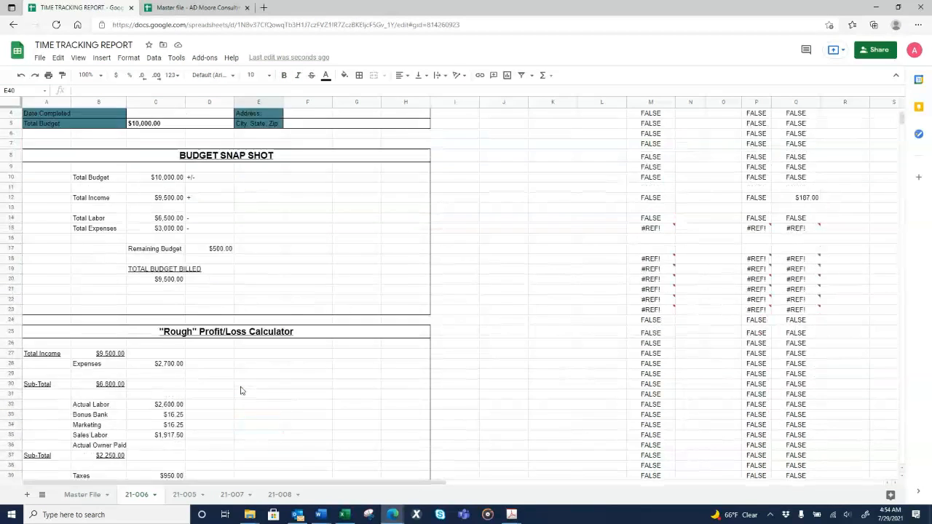
scroll(241, 391, down, 5)
scroll(241, 391, up, 2)
click(241, 391)
scroll(241, 391, down, 2)
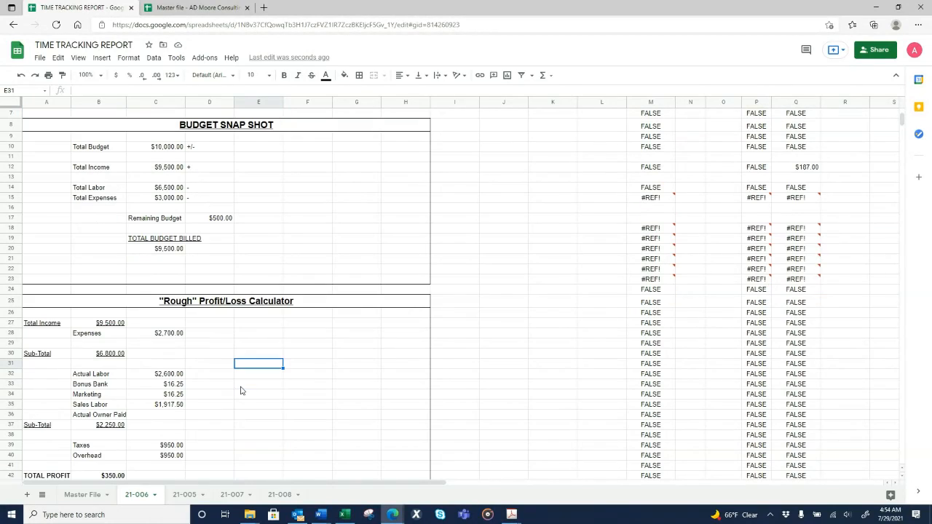
click(214, 366)
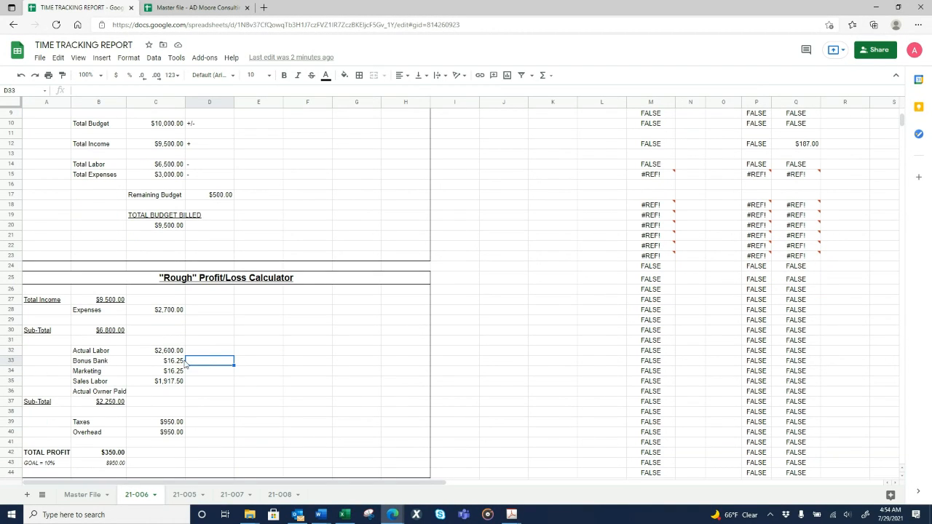
Examine the Bonus Bank row in B33:C33 and the formula behind its amount
key(Left)
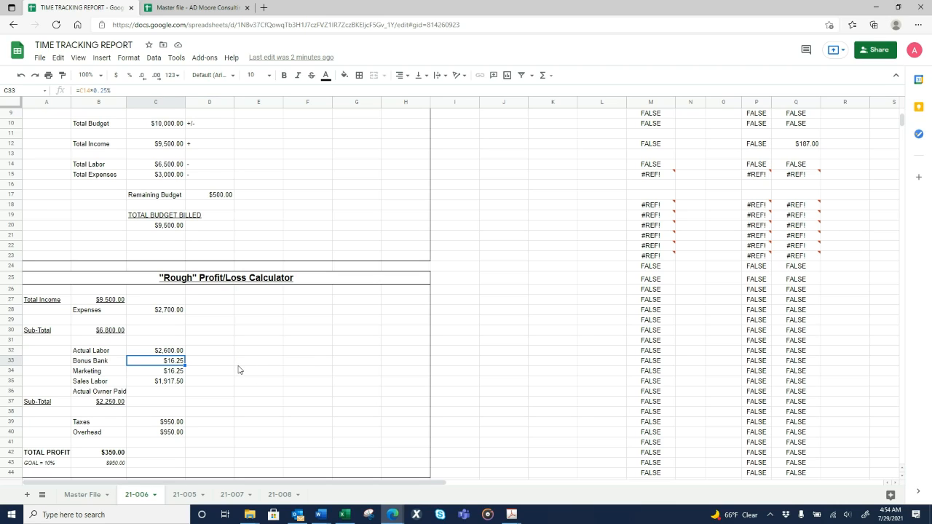
key(Right)
key(Right)
key(Left)
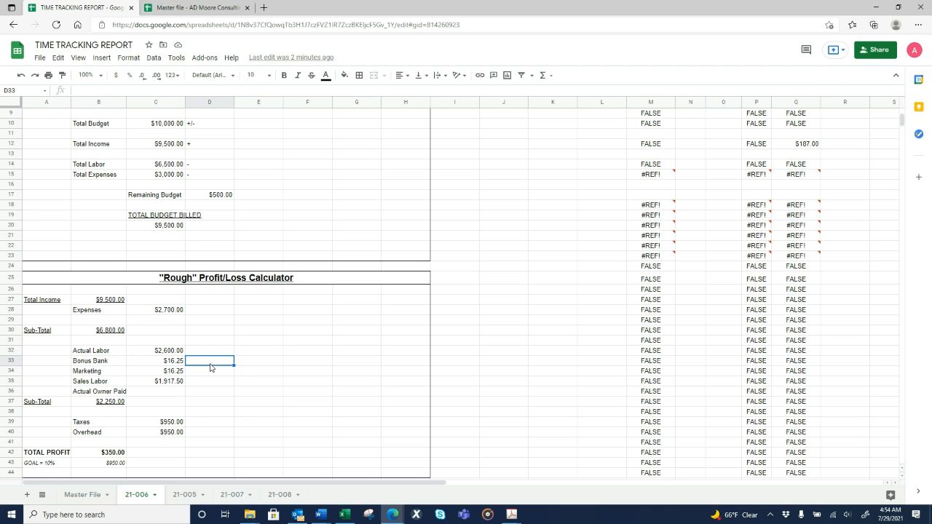
drag(218, 364, 183, 365)
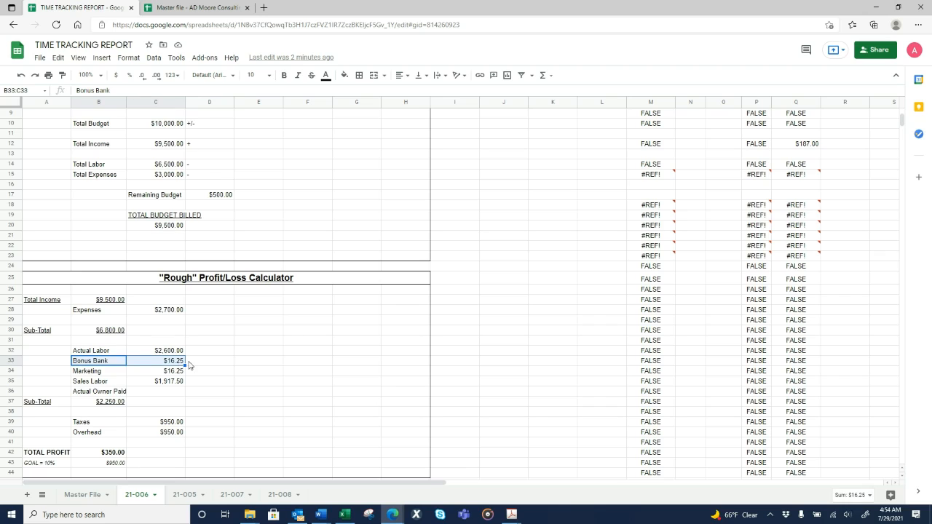
click(190, 365)
drag(119, 365, 179, 366)
click(207, 365)
click(131, 366)
drag(114, 365, 159, 354)
click(205, 365)
click(205, 365)
click(191, 365)
click(215, 341)
Review sheet 21-006 from its header and Budget Snap Shot down to the Profit/Loss Calculator
scroll(218, 350, up, 2)
scroll(220, 364, down, 3)
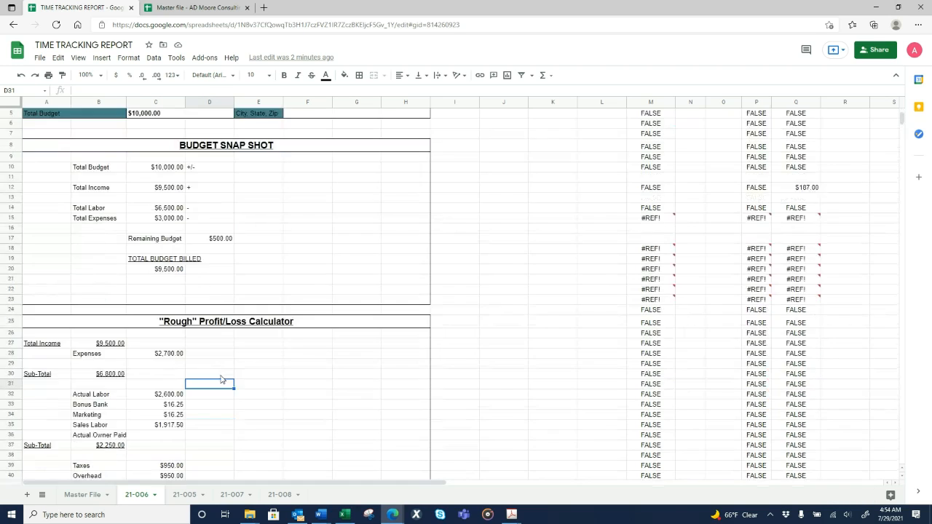
click(219, 373)
scroll(218, 374, up, 5)
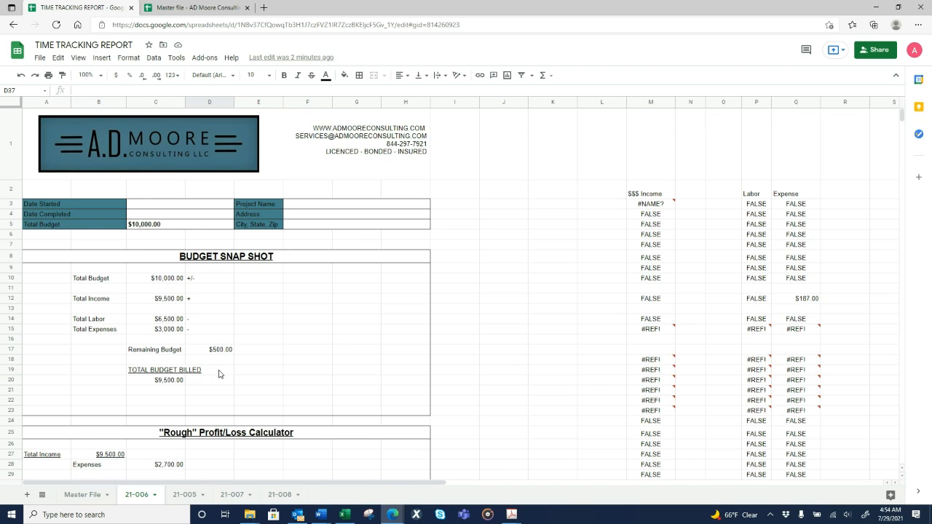
scroll(219, 374, down, 5)
scroll(218, 374, down, 3)
click(220, 292)
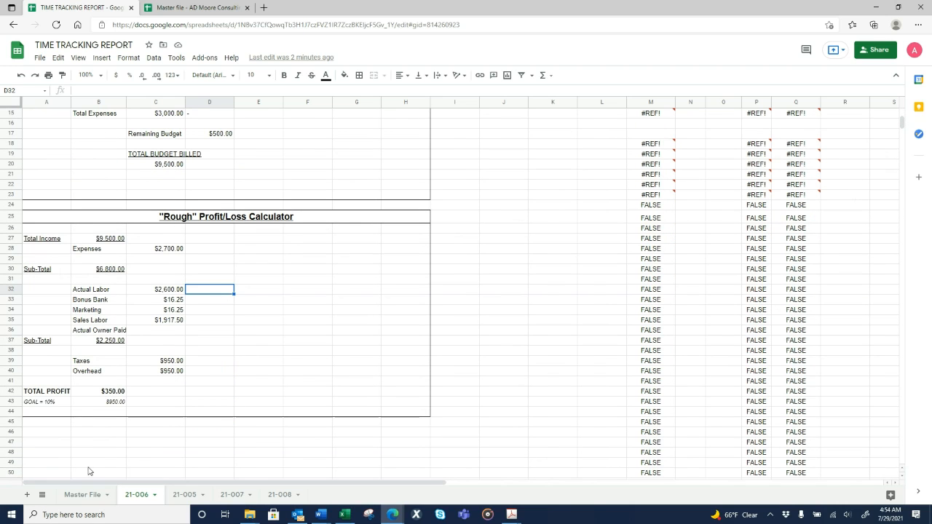
Open the Master File and review the project, consultant, sales person and notes entries in C3:F5
click(85, 495)
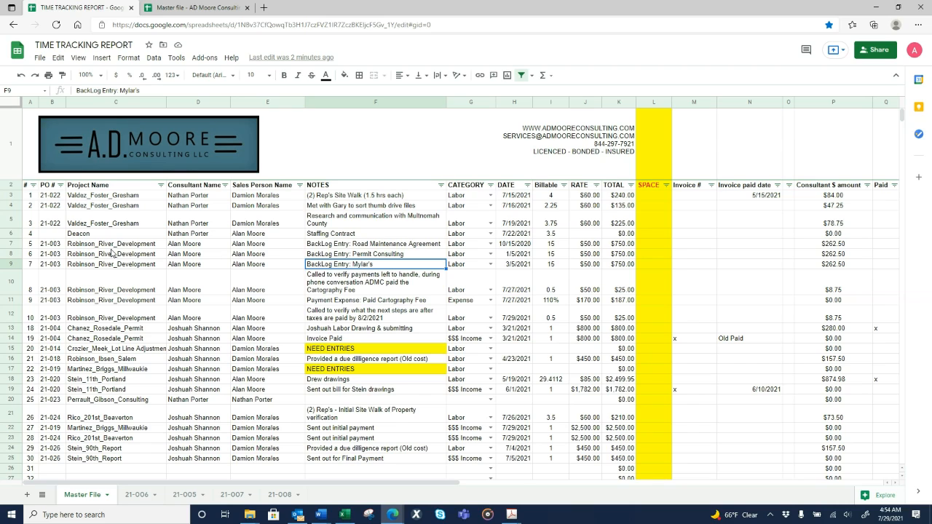
drag(99, 196, 330, 220)
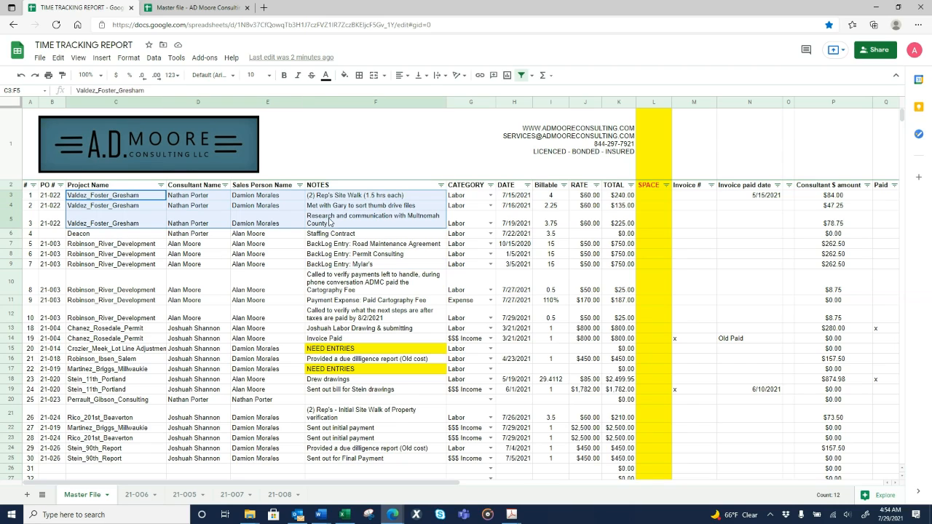
click(331, 223)
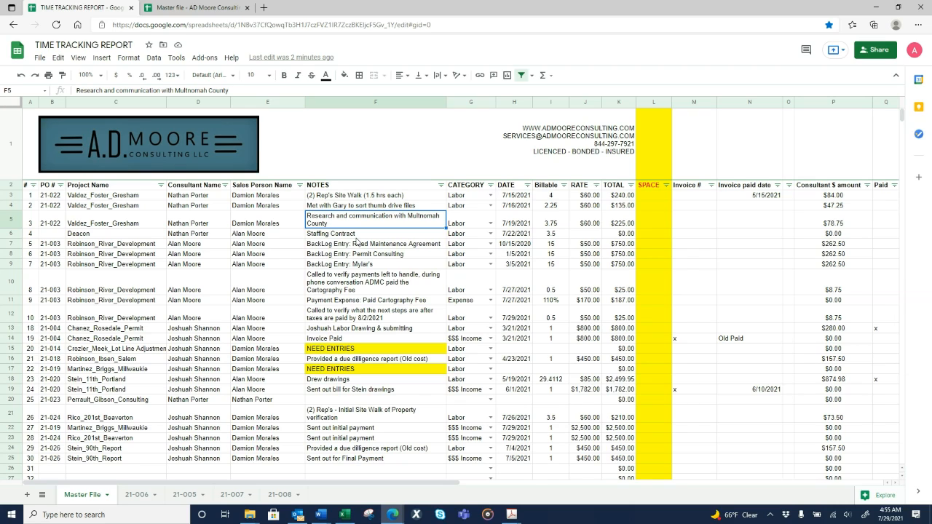
click(361, 254)
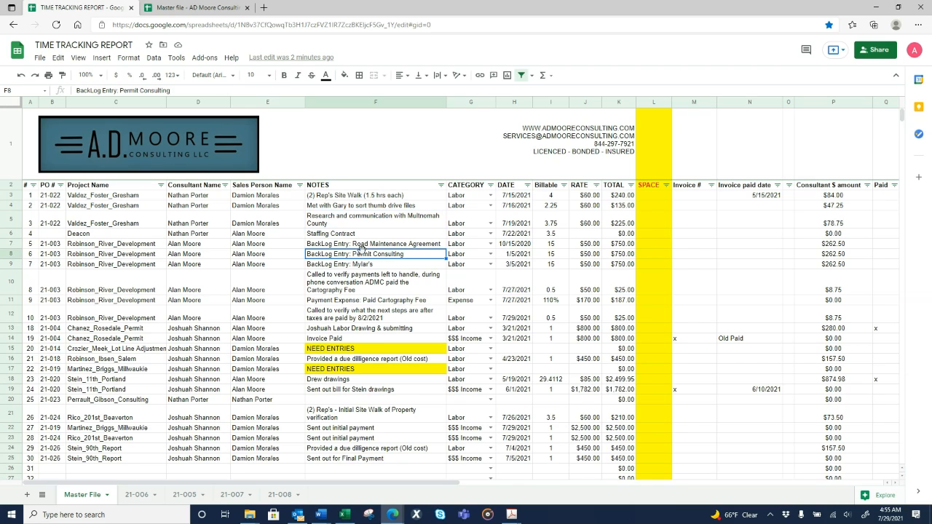
Review the Billable hours in I3:I5 and the matching note in F5
click(557, 200)
drag(556, 199, 553, 229)
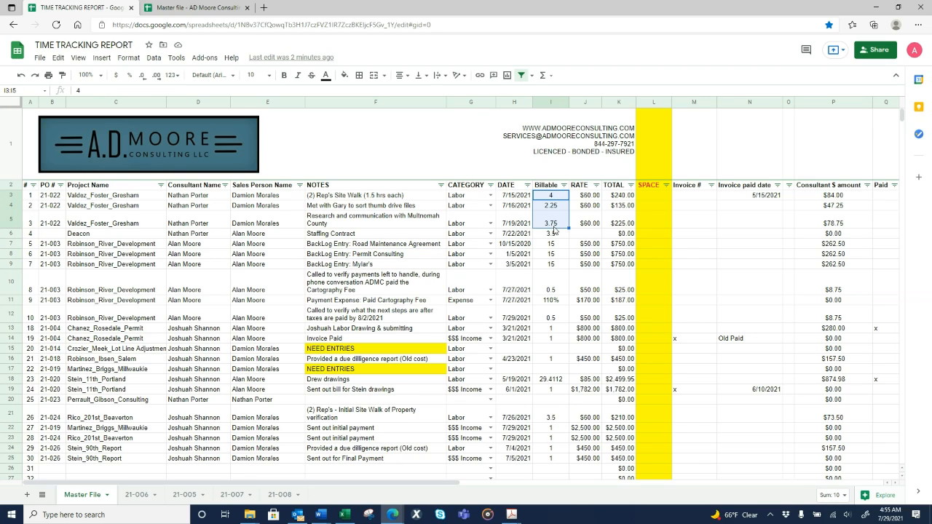
click(553, 225)
key(Left)
key(Left)
key(Left)
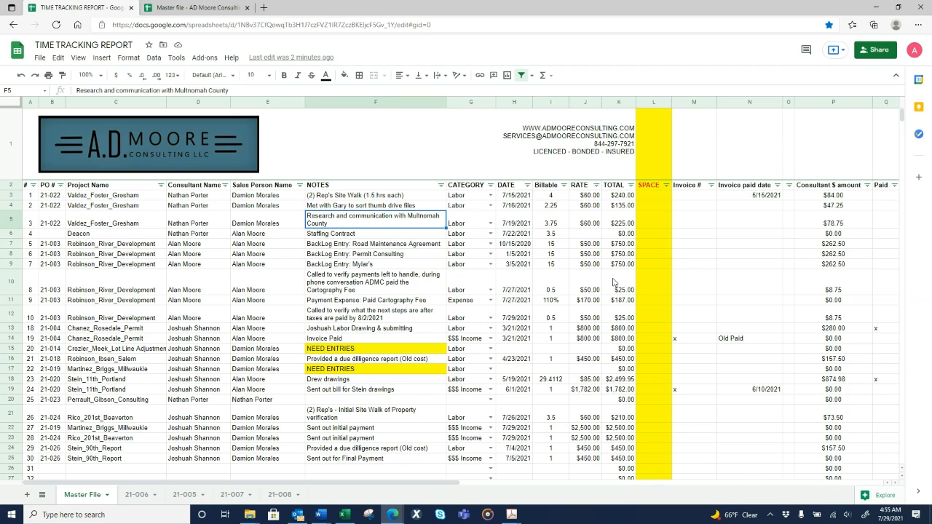
Check the Billable hours of the Staffing Contract entry in I6 and of the labor entries above it
key(Down)
key(Right)
key(Right)
key(Right)
key(Right)
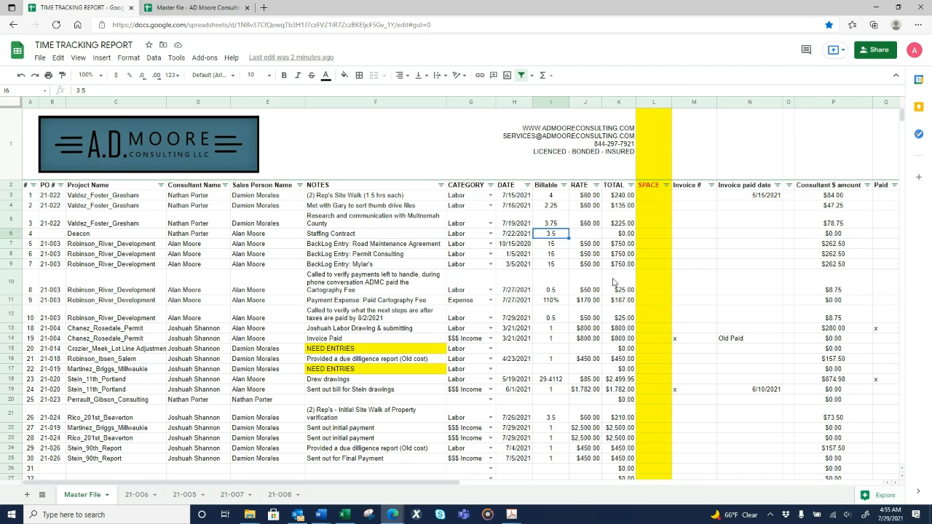
key(Left)
key(Up)
key(Up)
key(Up)
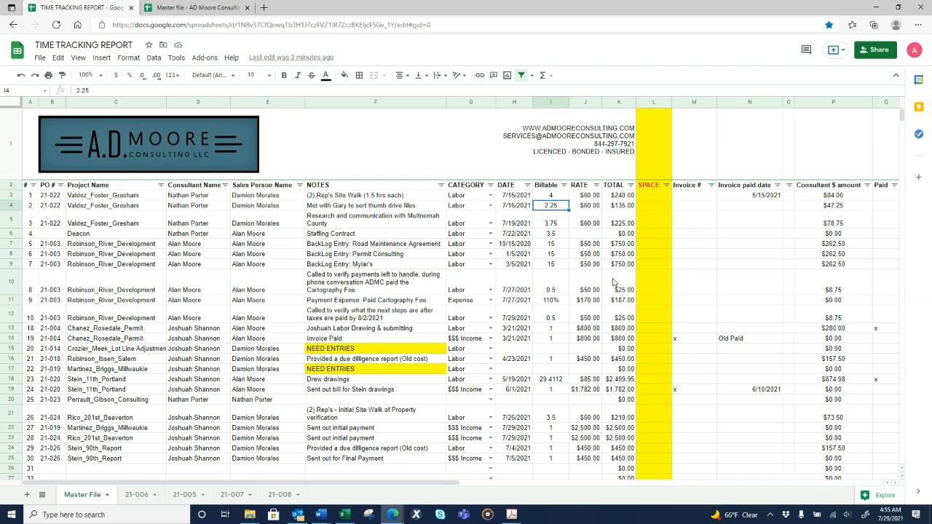
Review the site walk note in F3 together with its labor category in G3
key(Left)
key(Left)
key(Left)
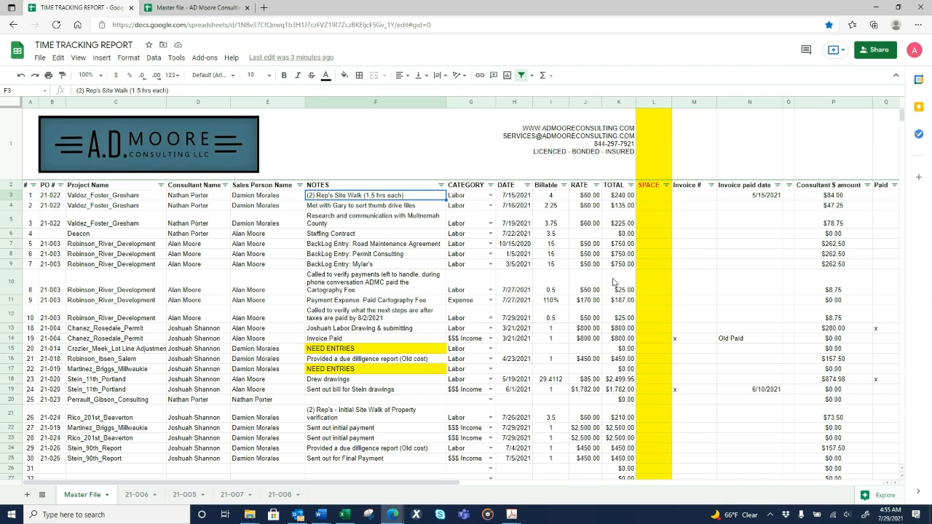
key(Right)
key(Right)
key(Right)
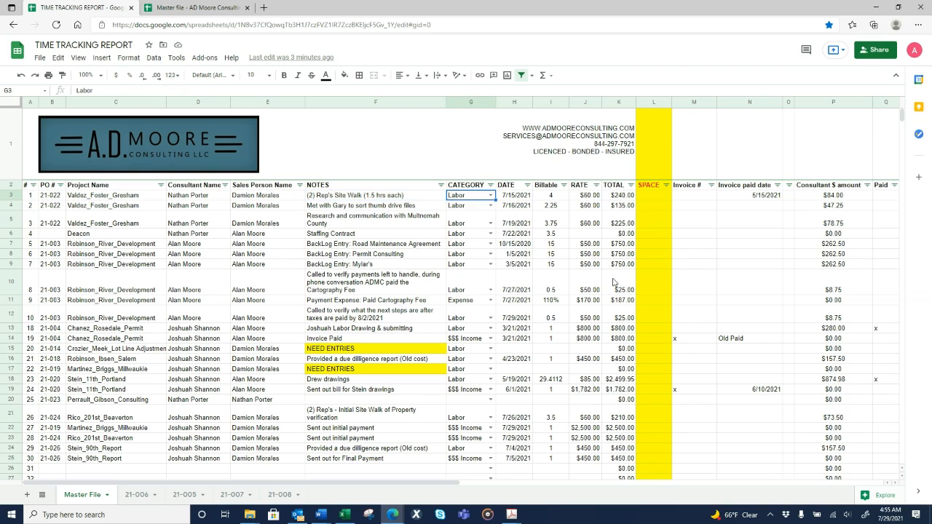
key(Left)
key(Left)
key(Left)
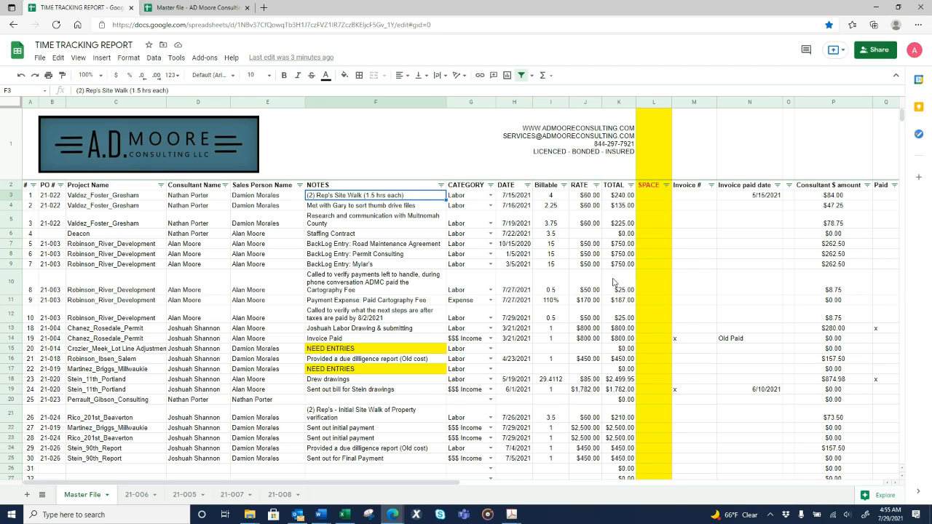
Check the Billable hours in I3 for the site walk entry
key(Right)
key(Right)
key(Right)
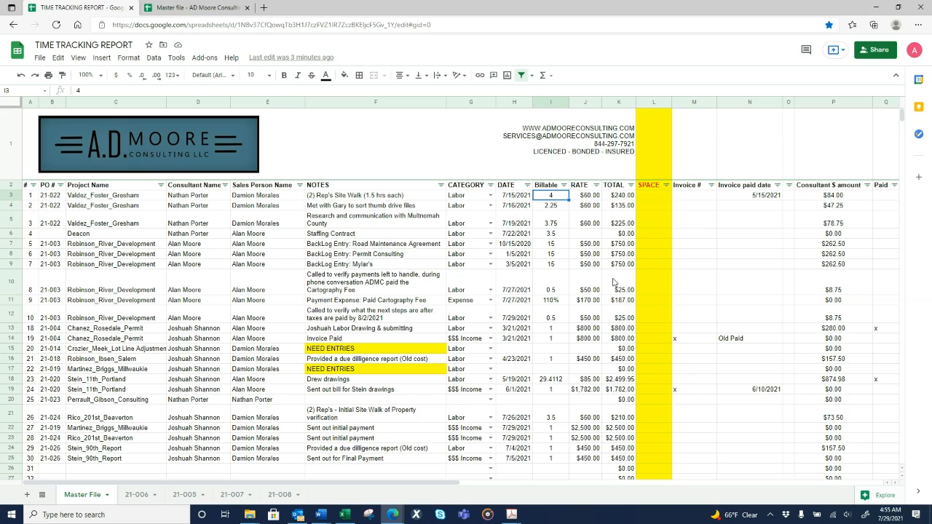
Compare the thumb drive sorting note in F4 with its Billable hours in I4
key(Down)
key(Left)
key(Left)
key(Left)
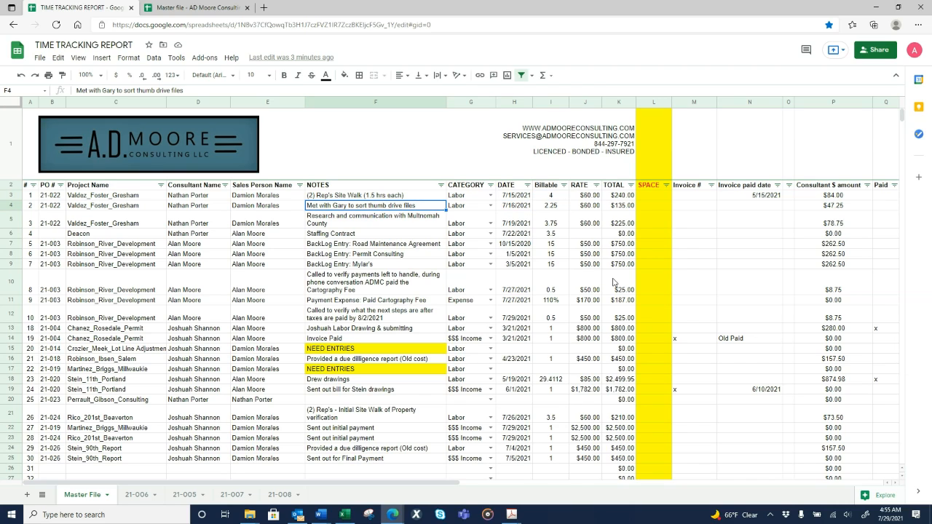
key(Right)
key(Right)
key(Right)
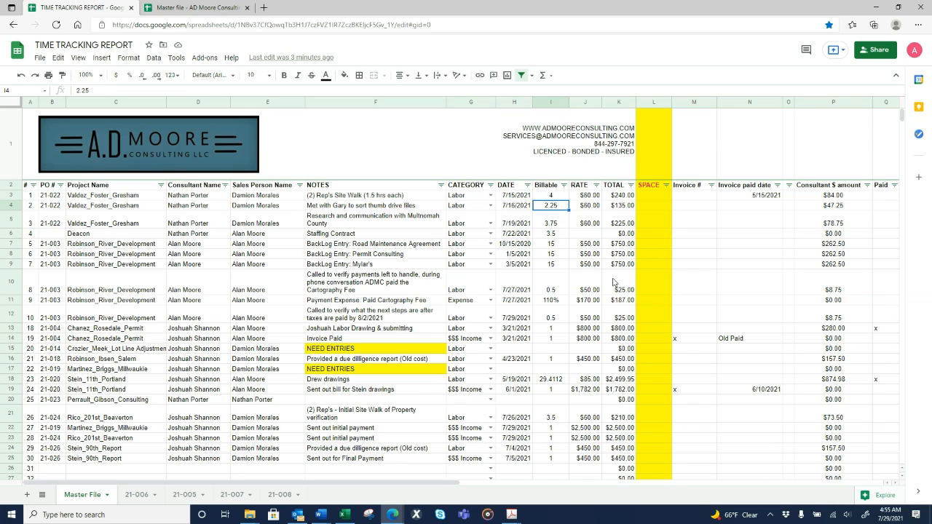
key(Left)
key(Left)
key(Left)
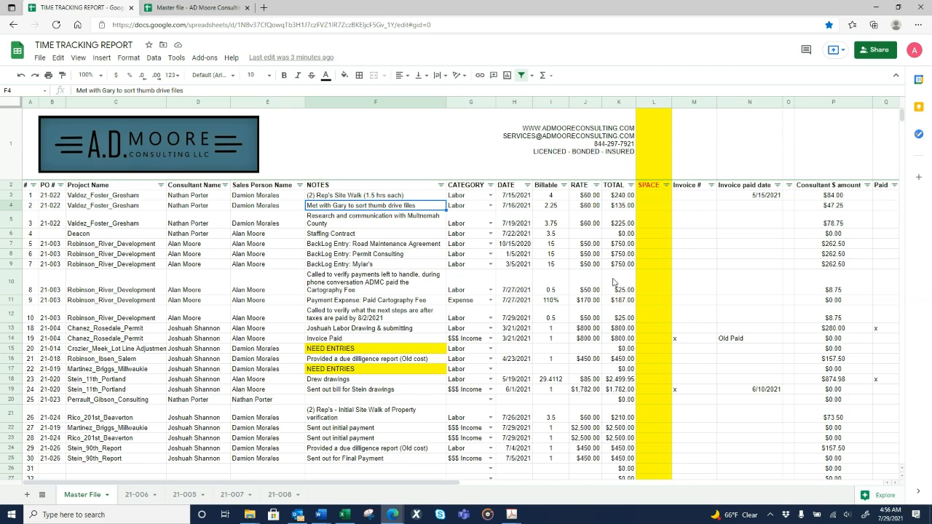
key(Right)
key(Right)
key(Right)
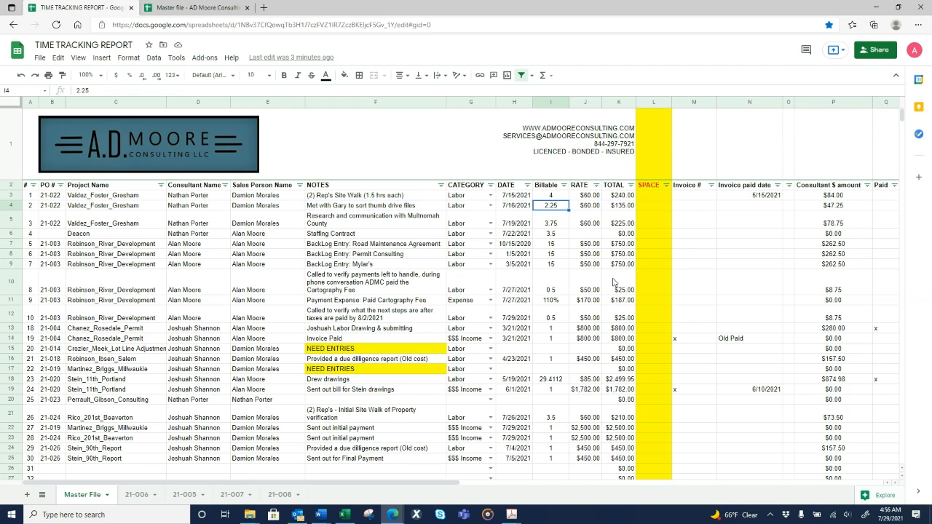
Go through the entries in the NOTES column down past row 22 and back up to F13
key(Down)
key(Down)
key(Down)
key(Left)
key(Left)
key(Left)
key(Down)
key(Down)
key(Down)
key(Down)
key(Down)
key(Down)
key(Down)
key(Down)
key(Down)
key(Down)
key(Down)
key(Down)
key(Down)
key(Down)
key(Down)
key(Down)
key(Down)
key(Down)
key(Down)
key(Down)
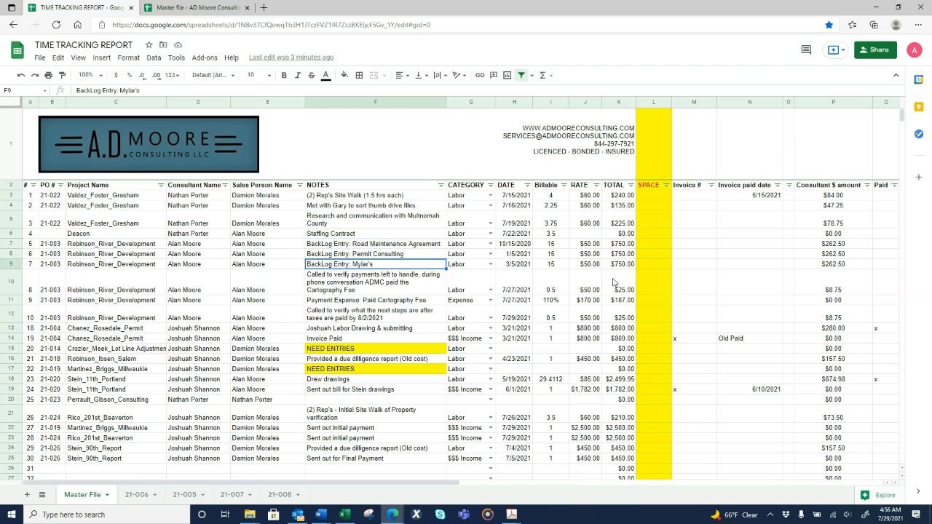
key(Up)
key(Up)
key(Up)
key(Up)
key(Up)
key(Up)
key(Up)
key(Up)
key(Up)
key(Up)
key(Up)
key(Up)
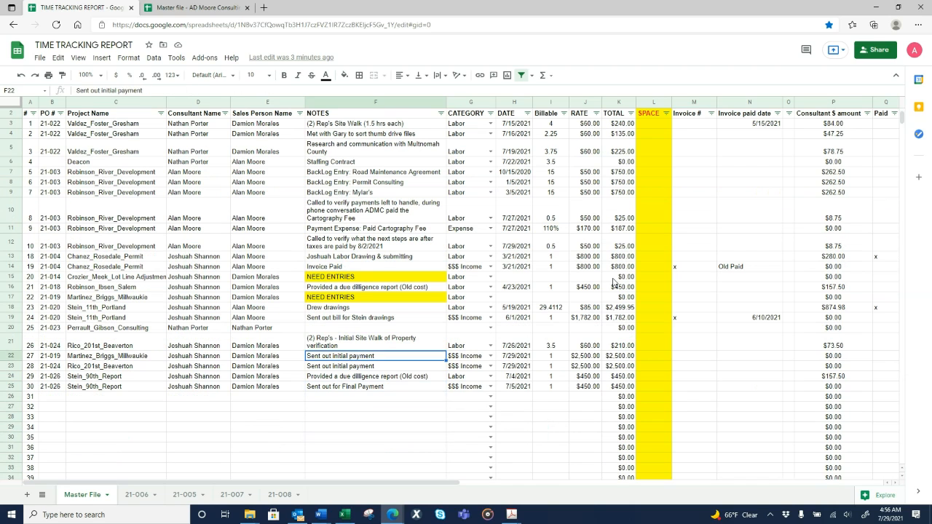
key(Up)
key(Up)
key(Up)
key(Up)
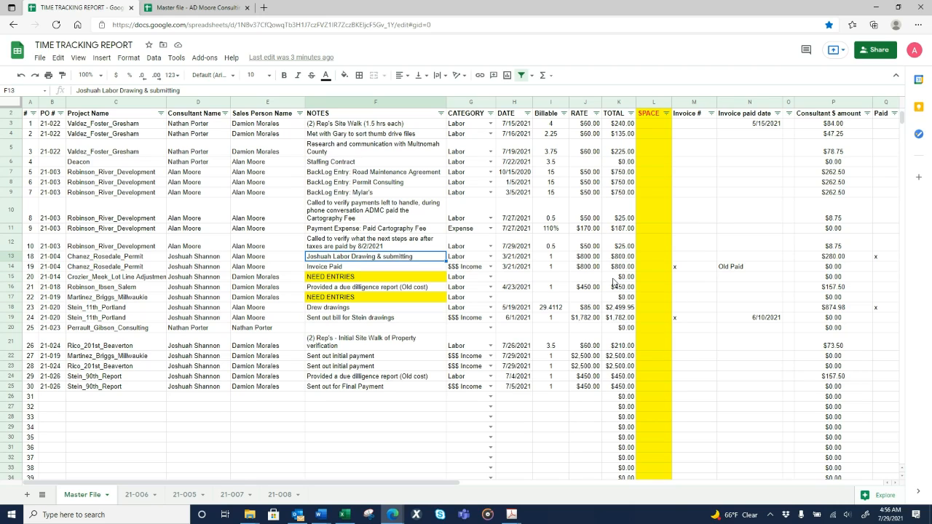
Review the sales person names in E5:E25 and the consultant names in D5:D25 of the Master File
drag(270, 152, 281, 387)
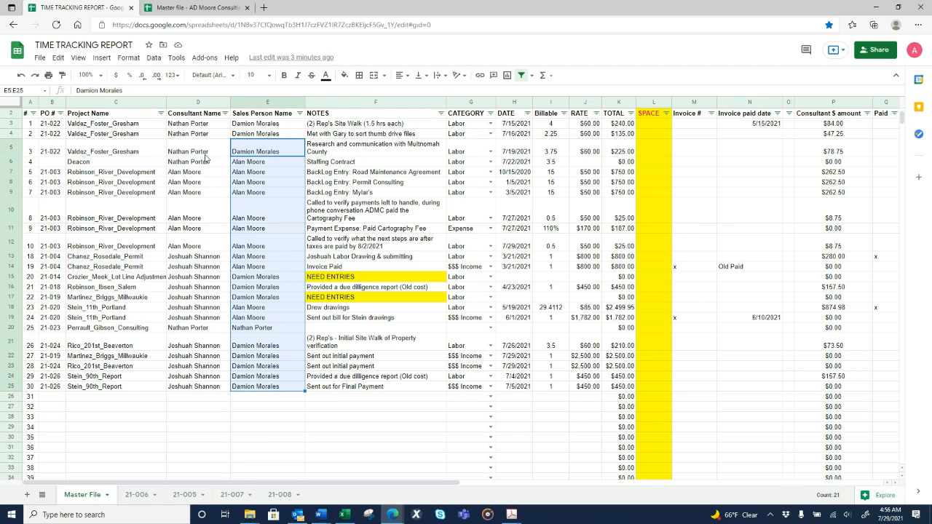
drag(206, 152, 212, 387)
click(212, 387)
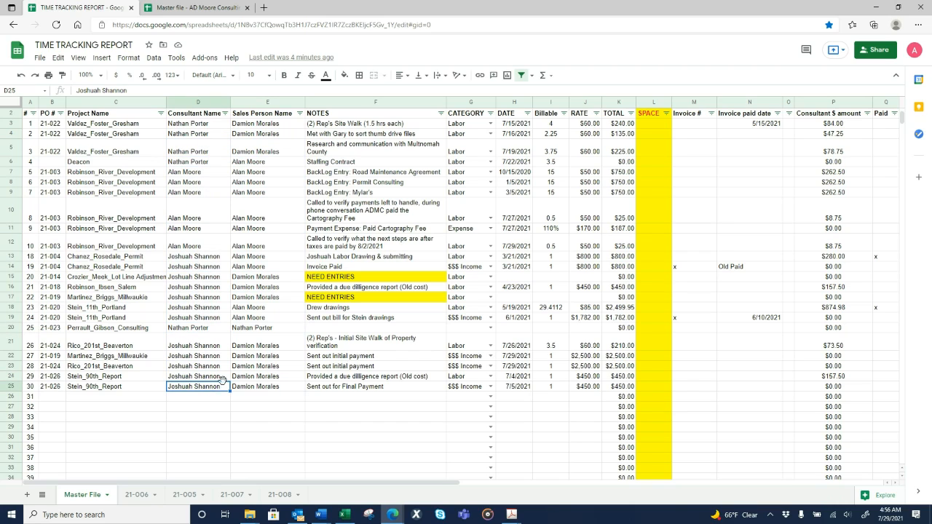
click(284, 397)
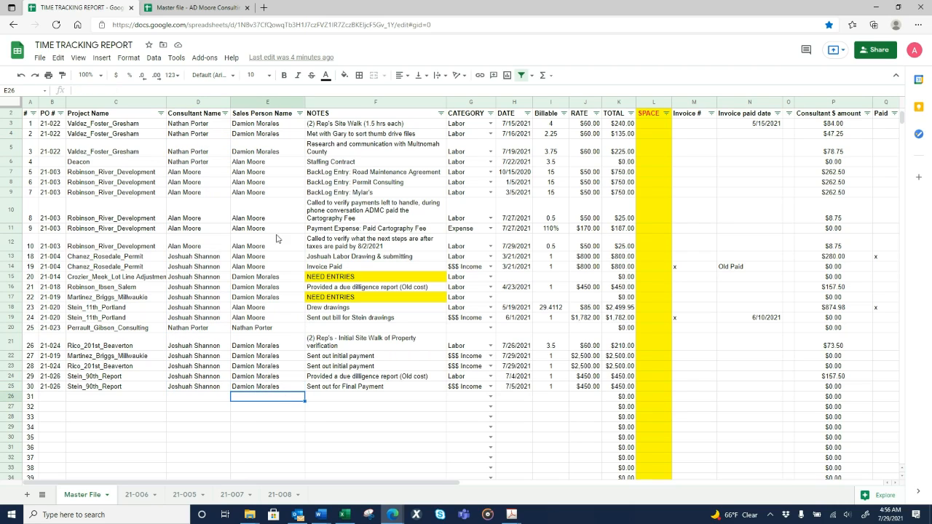
drag(277, 229, 278, 392)
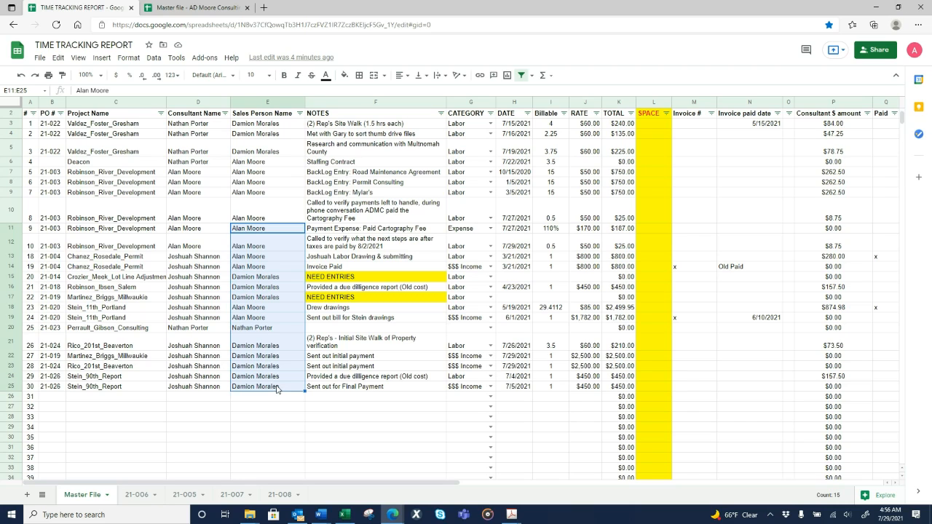
click(320, 357)
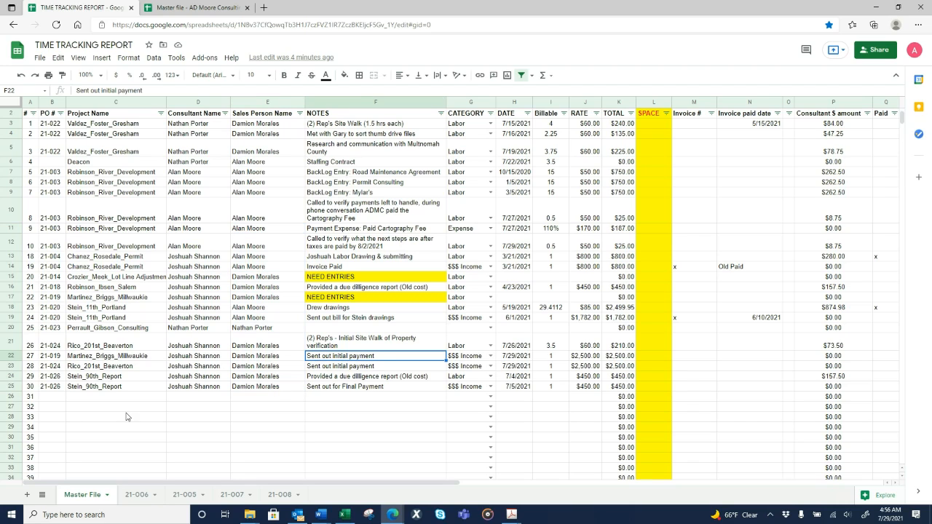
Check the last PO number in B25 and switch to the Master file - AD Moore Consulting spreadsheet
click(51, 387)
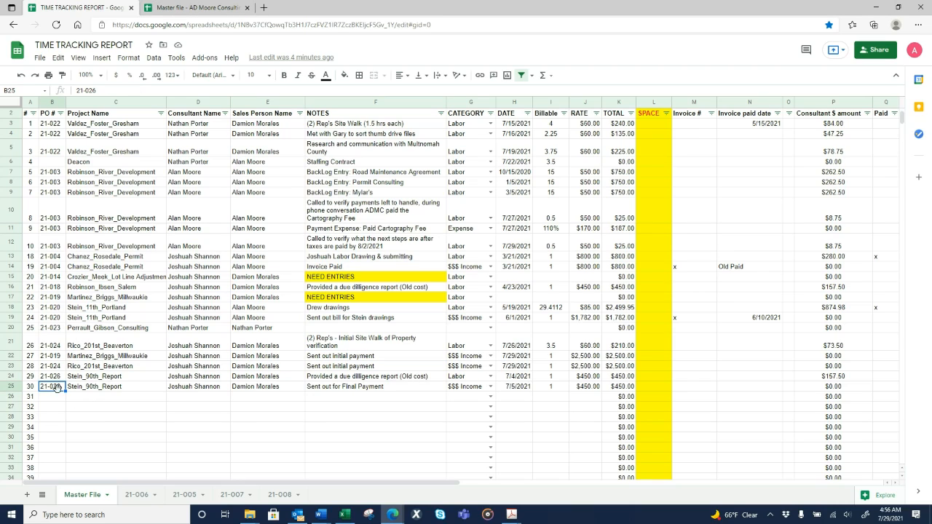
click(99, 391)
click(207, 9)
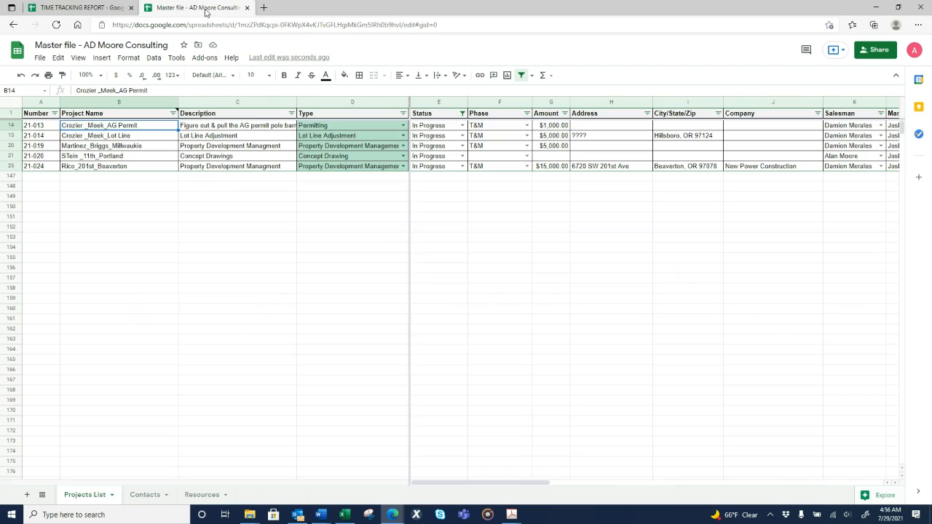
click(144, 196)
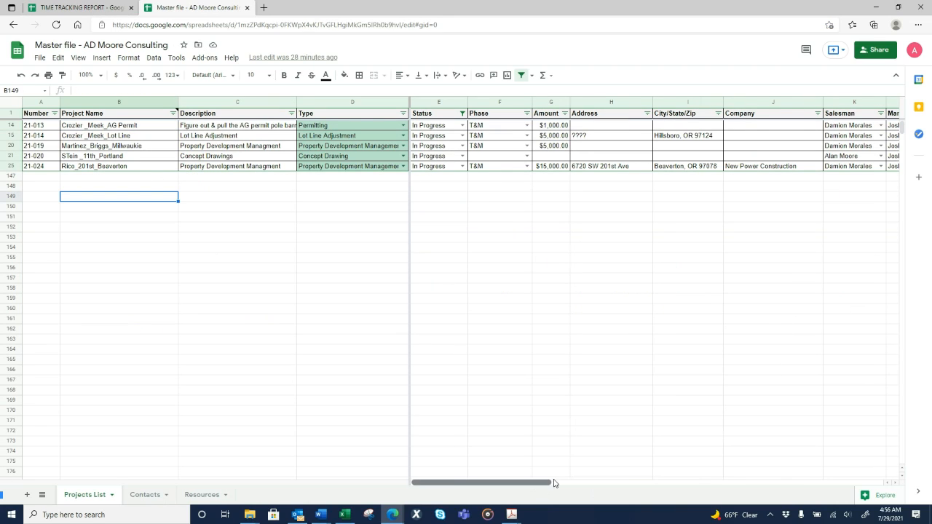
Set the Manager column filter in the Projects List to include all managers
drag(557, 485, 631, 464)
click(708, 114)
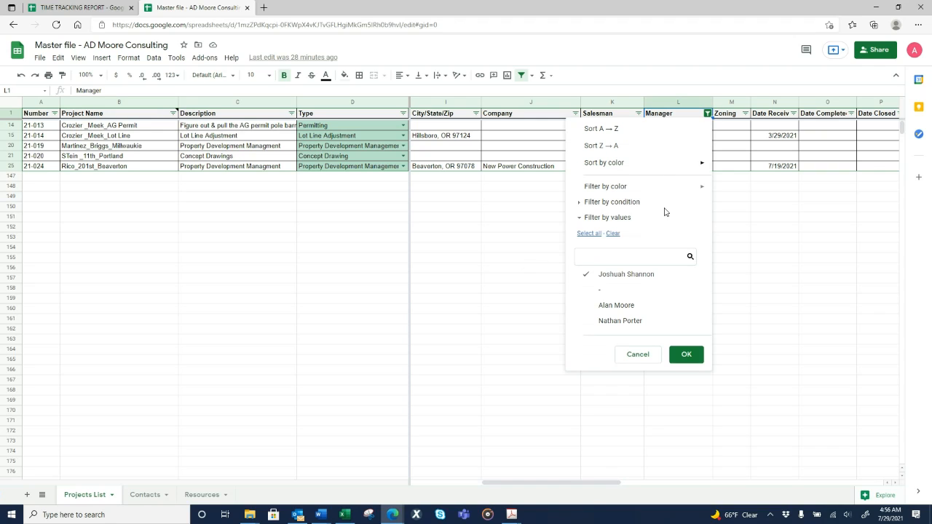
click(590, 233)
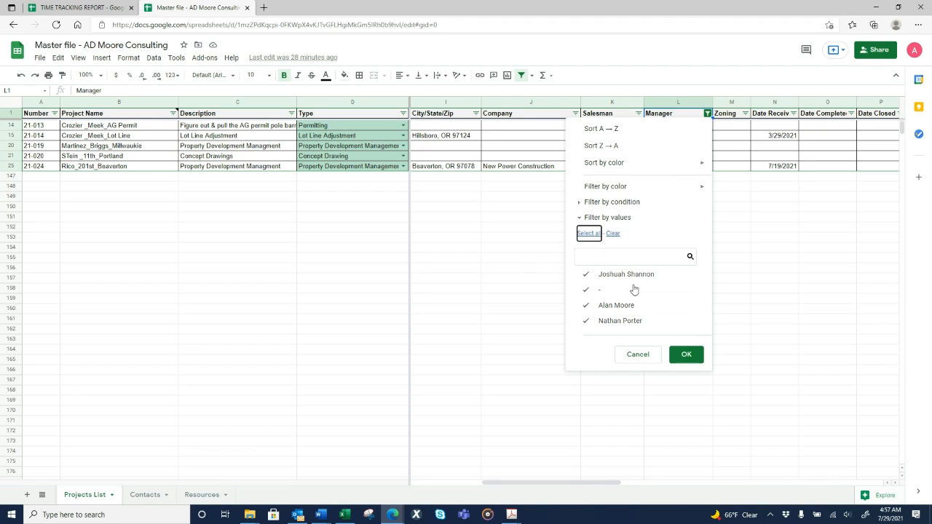
click(686, 354)
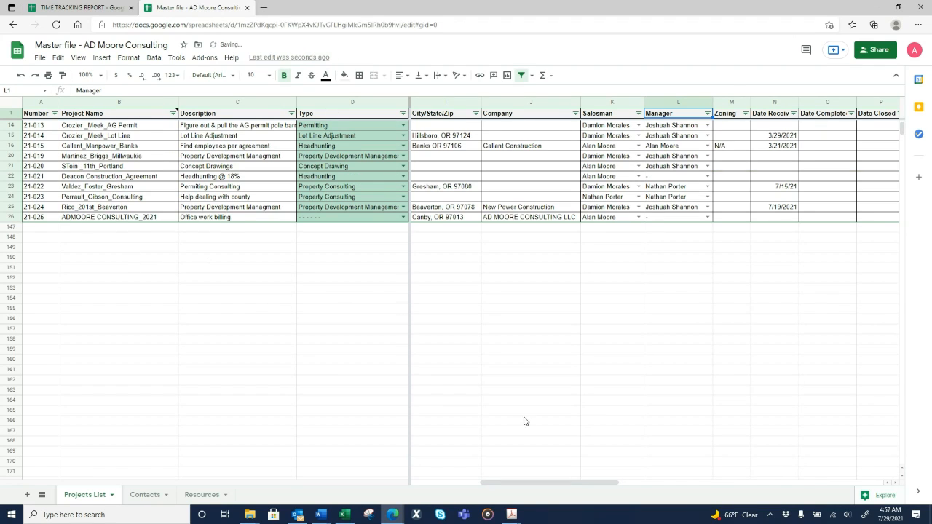
Review the project numbers in A14:A25 of the Projects List and look at the Contacts sheet
drag(573, 486, 504, 484)
drag(42, 126, 43, 211)
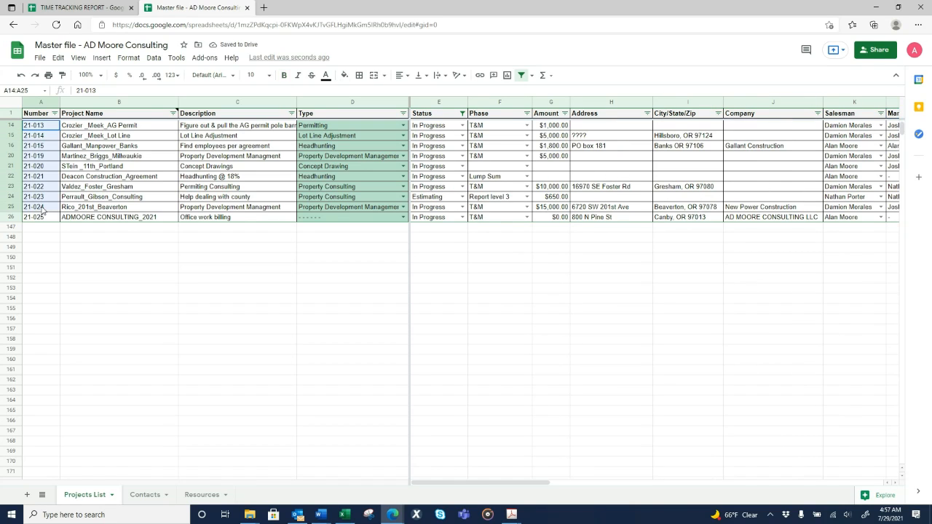
click(135, 251)
drag(129, 228, 561, 310)
click(331, 269)
click(287, 270)
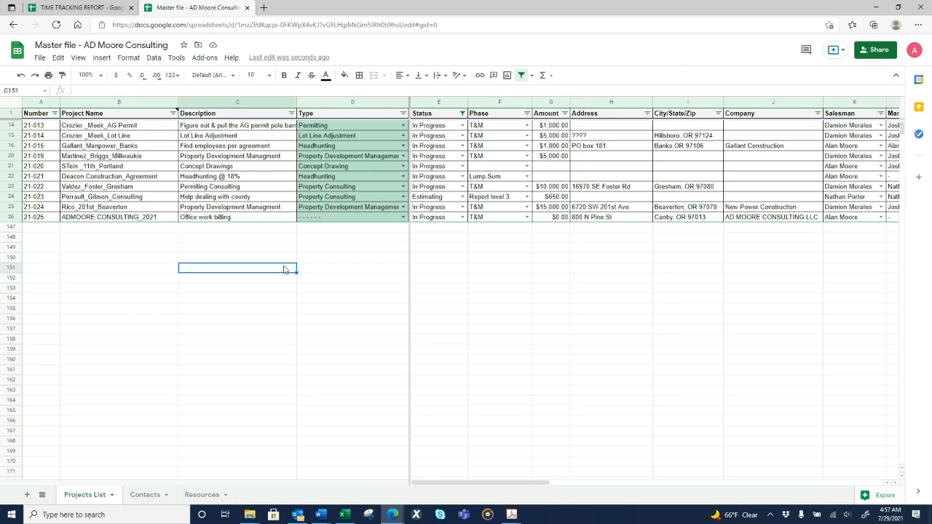
click(142, 495)
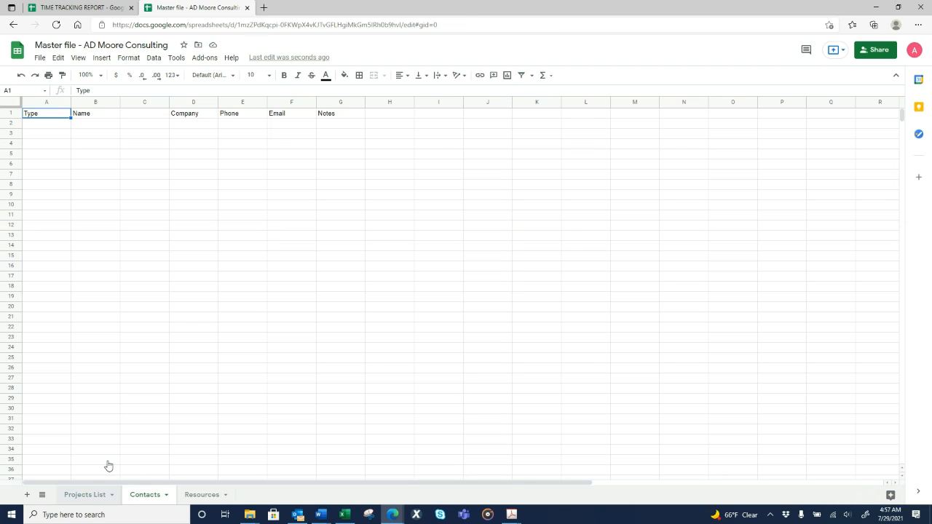
click(108, 496)
Look at the TIME TRACKING REPORT, and review the latest project numbers and the names in B15:B26 of the Projects List
click(104, 6)
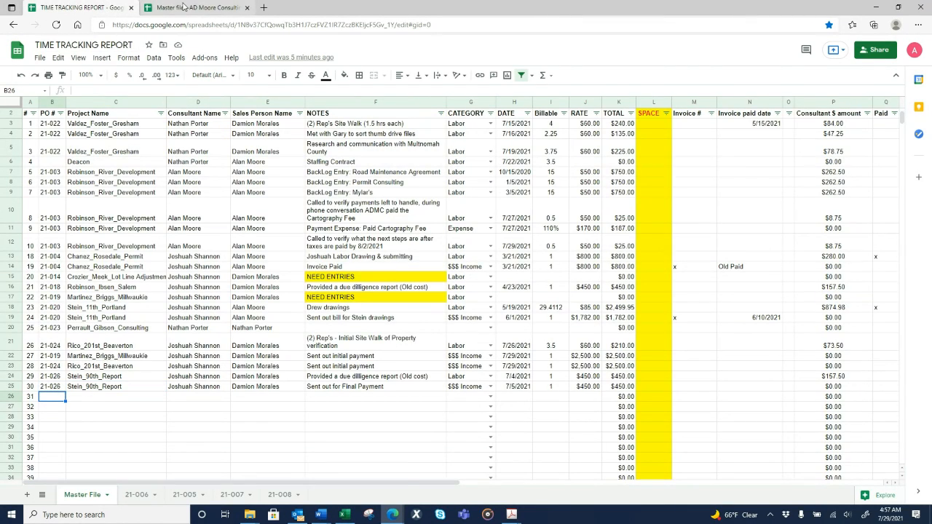
click(167, 8)
click(39, 216)
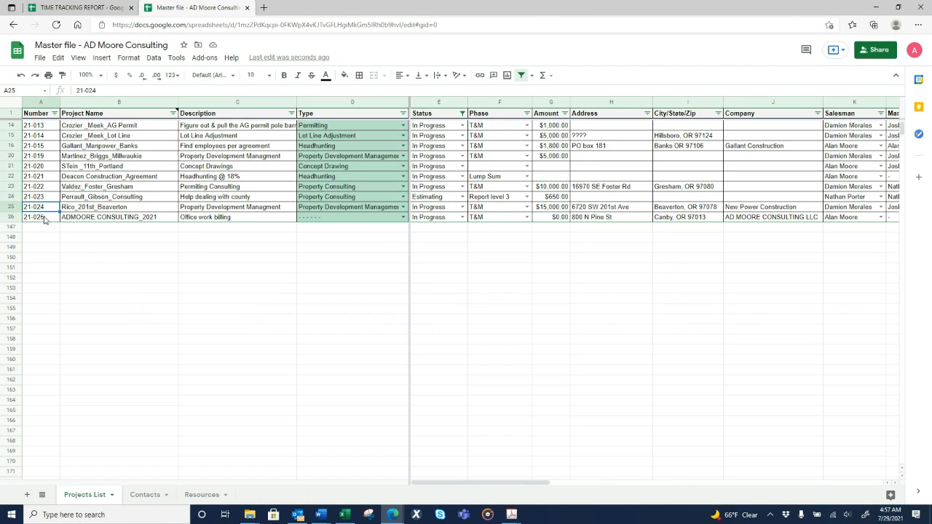
click(115, 138)
drag(125, 179, 130, 219)
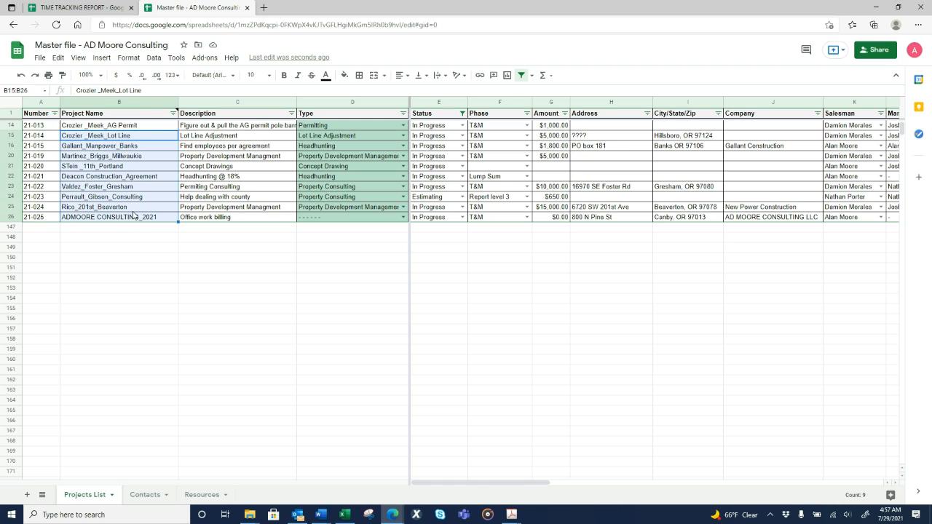
Return to the TIME TRACKING REPORT and review the project, consultant, sales person and notes cells in C25:F25
click(124, 7)
click(109, 387)
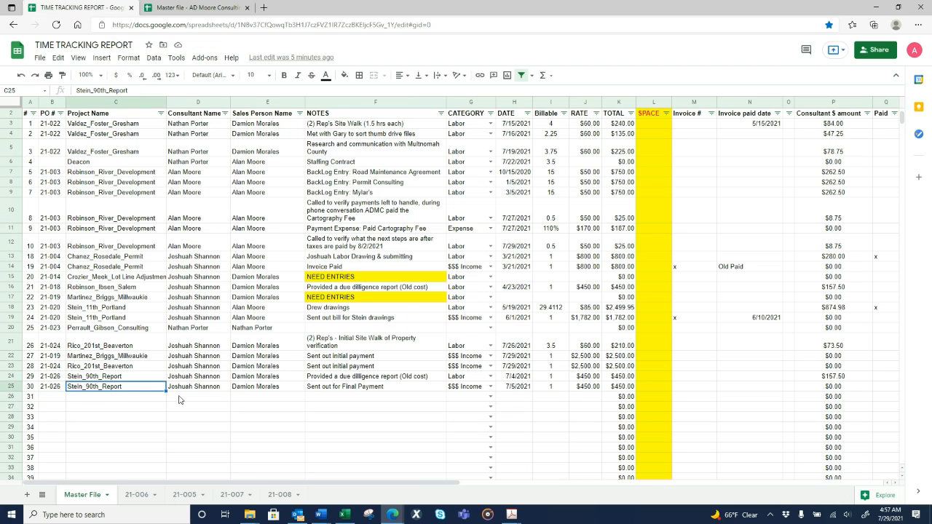
click(217, 392)
click(251, 393)
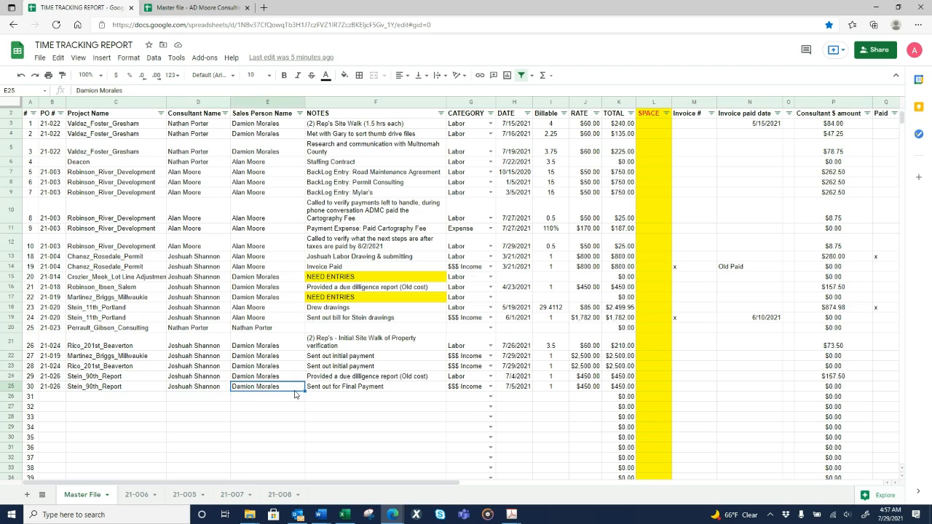
click(321, 391)
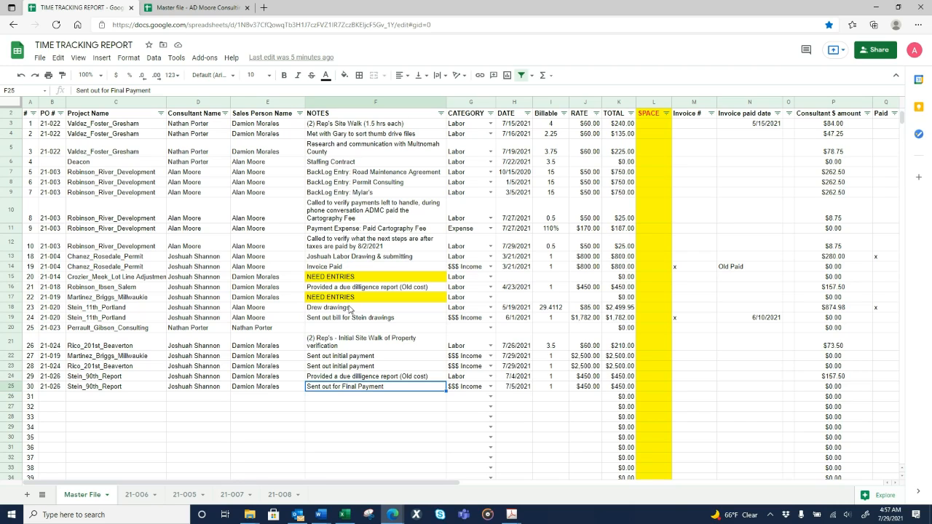
Review the notes in F10:F25 and select the empty notes cell F26
click(352, 308)
click(396, 290)
click(396, 308)
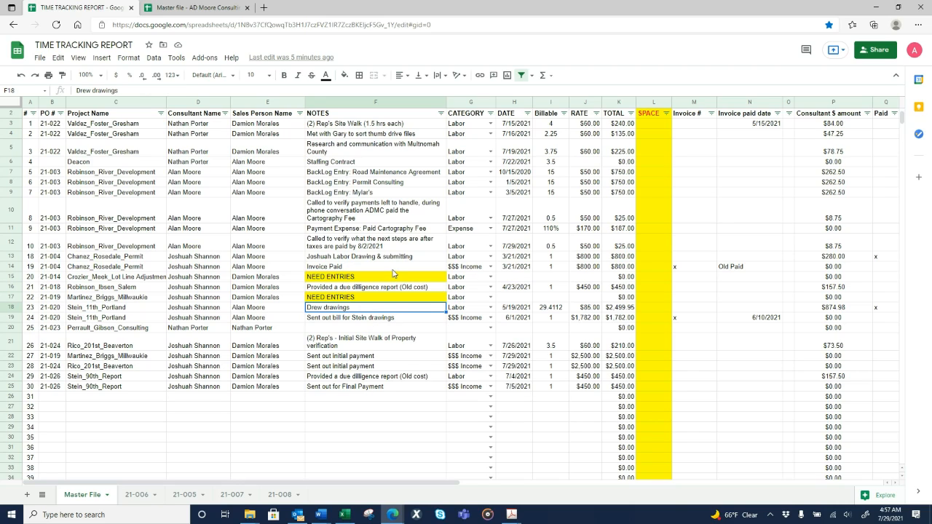
click(396, 267)
click(405, 241)
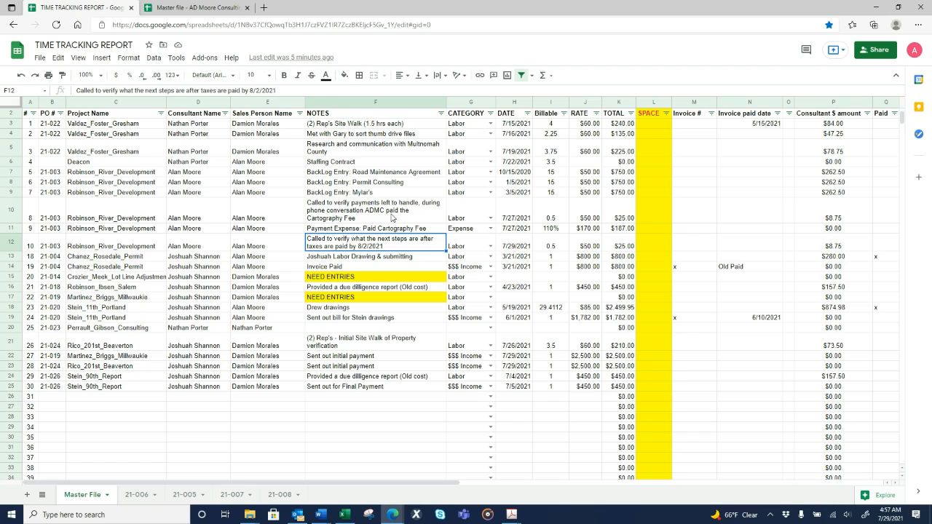
drag(395, 217, 402, 389)
click(403, 389)
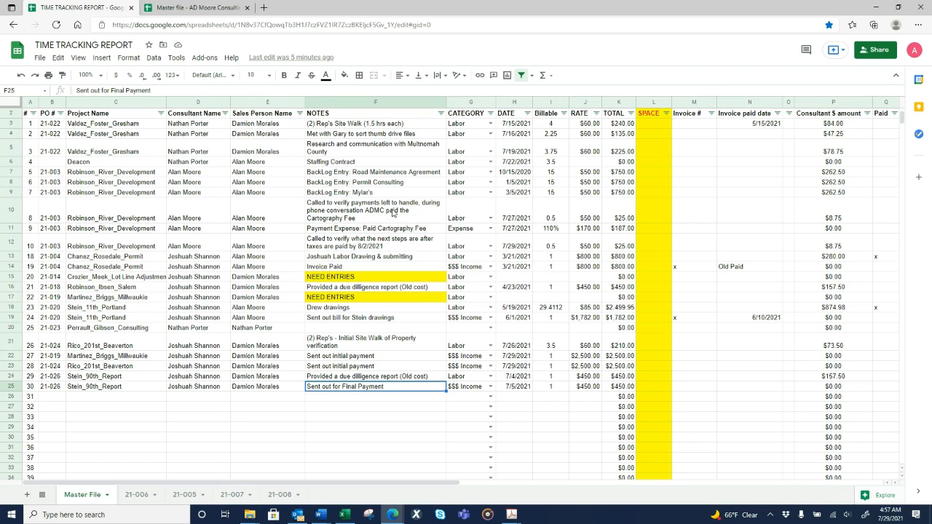
drag(396, 211, 400, 390)
click(397, 390)
click(405, 407)
click(406, 393)
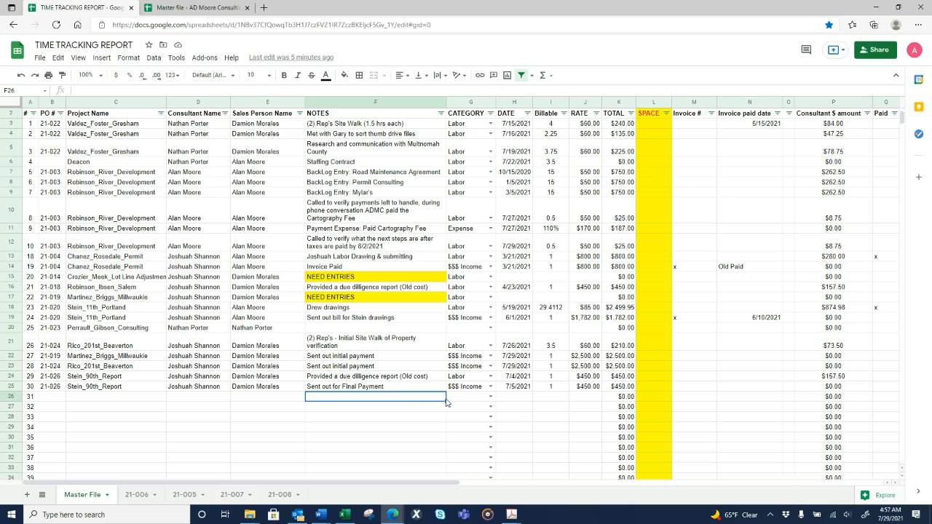
Show the category options for G26 and go over the date, Billable, RATE and TOTAL cells in H26:K26
click(490, 397)
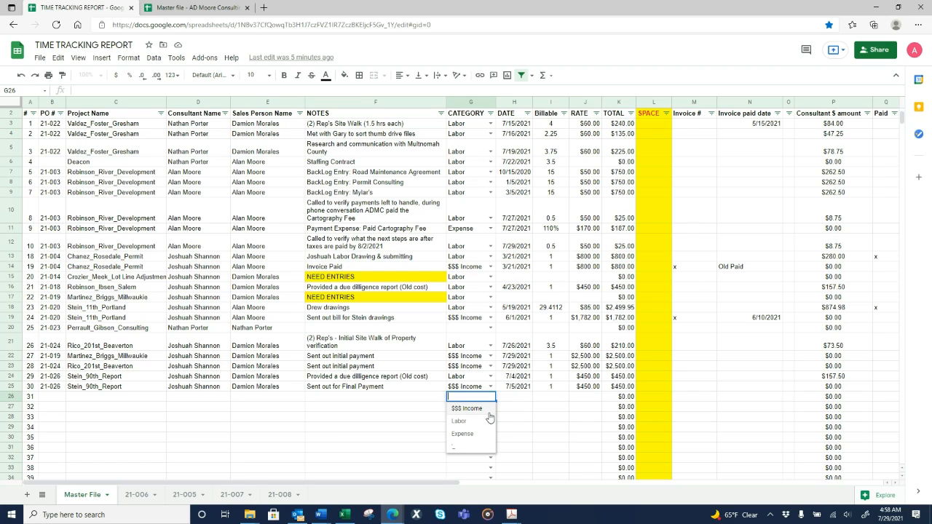
click(522, 403)
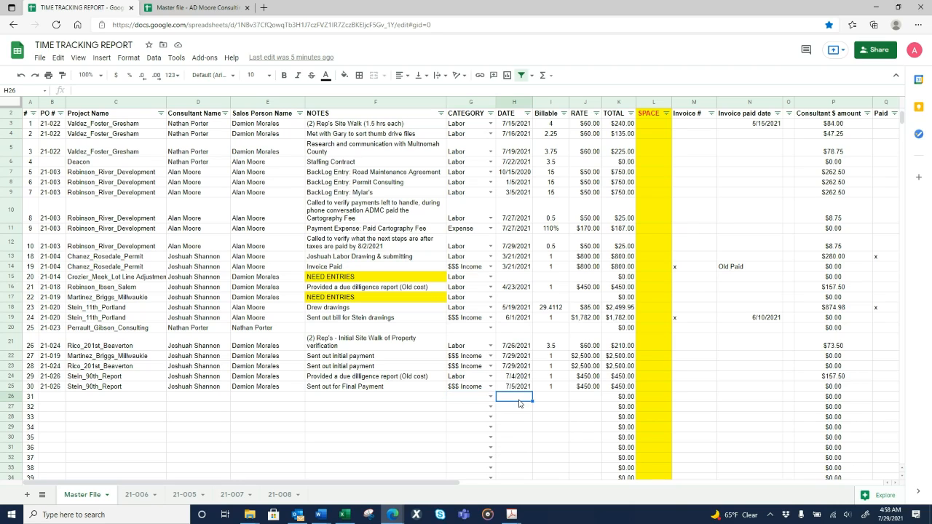
click(551, 398)
drag(551, 397, 614, 402)
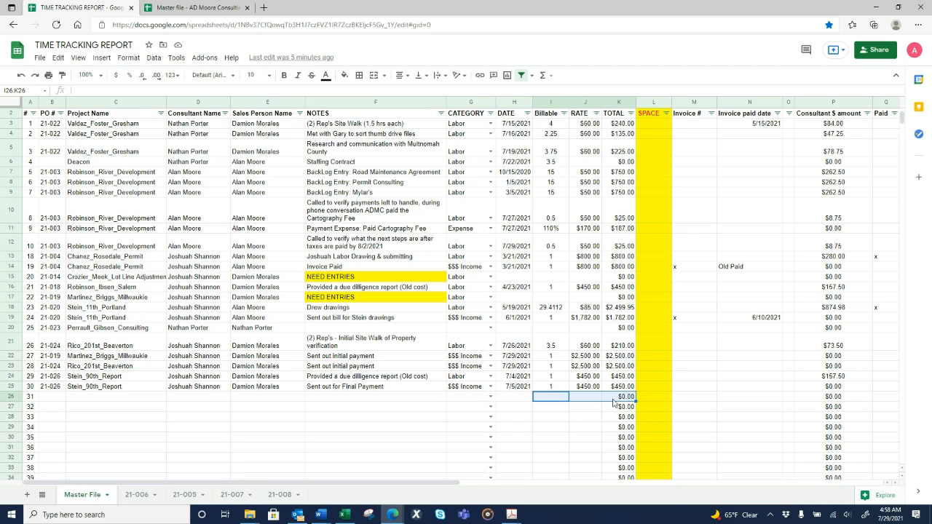
Go over the Invoice # and Invoice paid date columns, including the empty cells M26 and N26
click(688, 397)
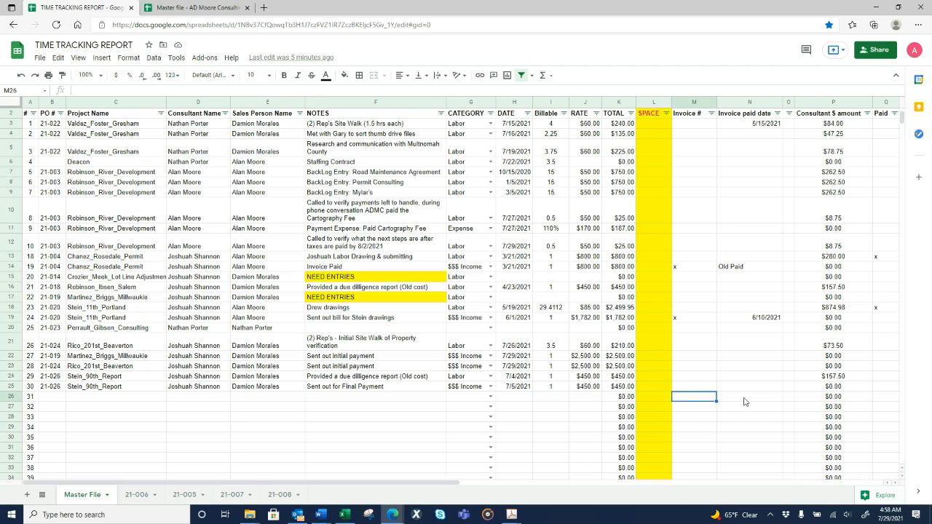
click(745, 402)
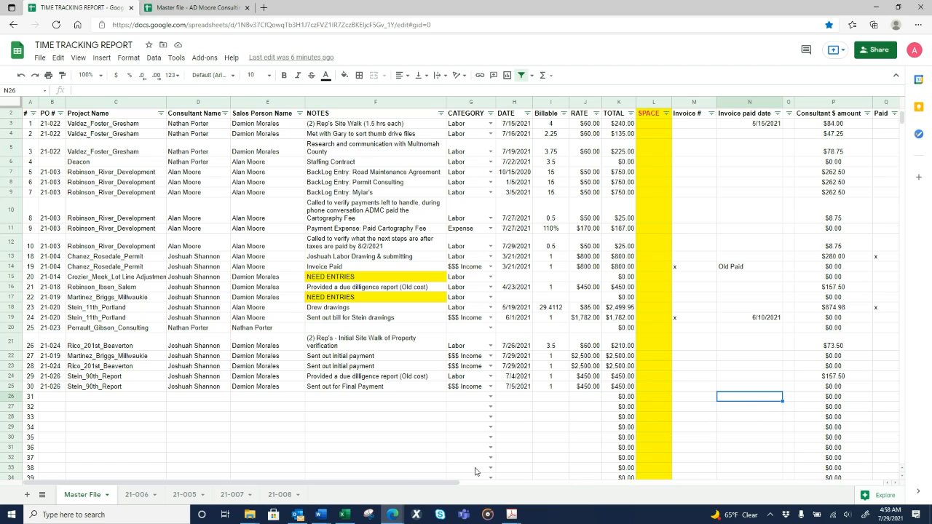
drag(427, 485, 641, 488)
drag(279, 146, 288, 400)
click(290, 390)
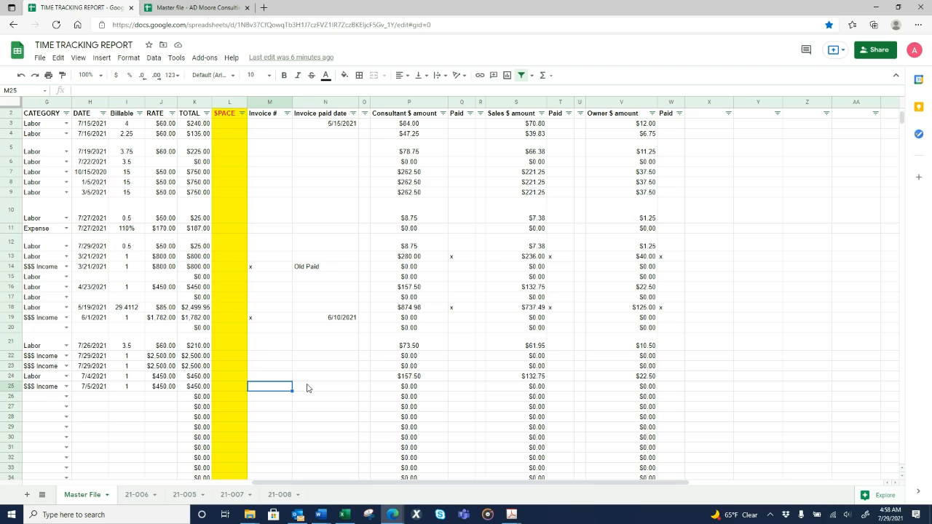
Review the Consultant $ amount column and the Paid cells Q3 to Q19, and return to the Invoice # column
drag(425, 125, 430, 376)
click(312, 381)
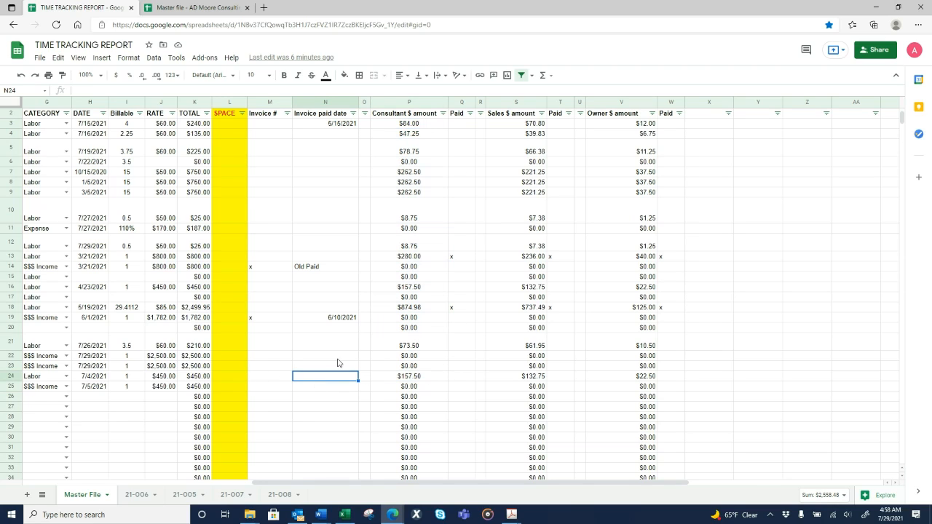
click(466, 124)
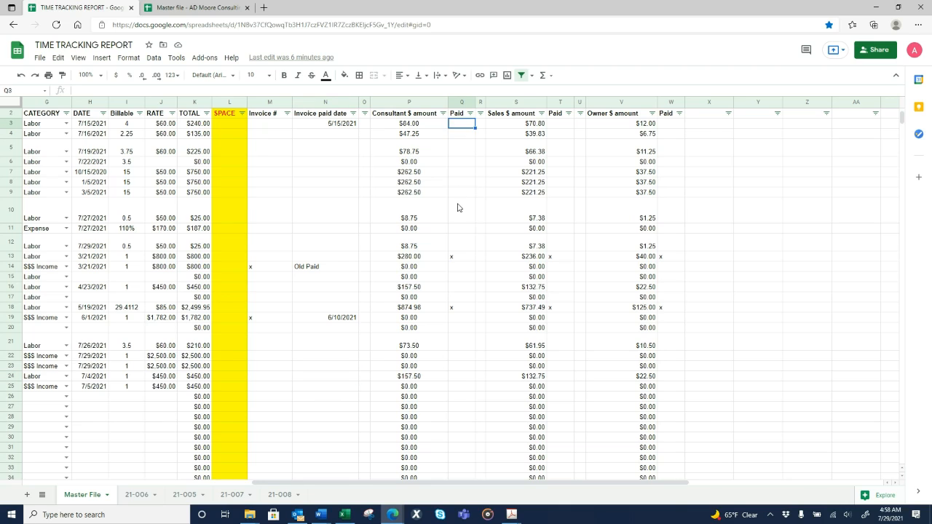
click(461, 207)
click(462, 319)
drag(465, 483, 235, 483)
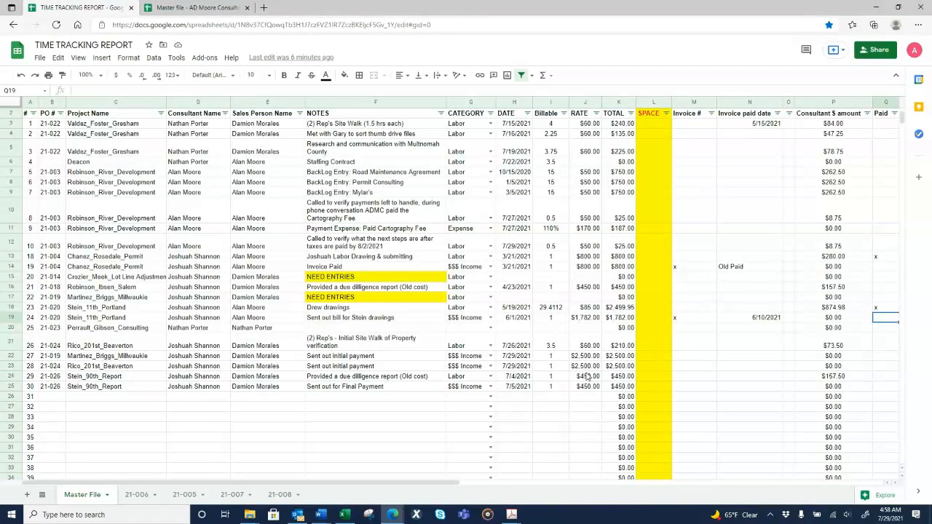
click(701, 366)
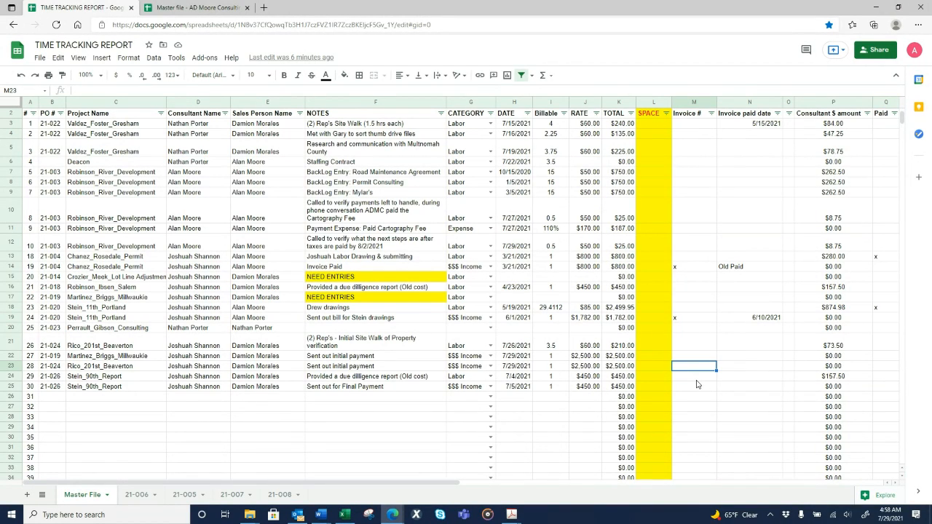
Set the category in G26 to Expense and select the notes cell F26
click(492, 386)
click(440, 401)
click(491, 397)
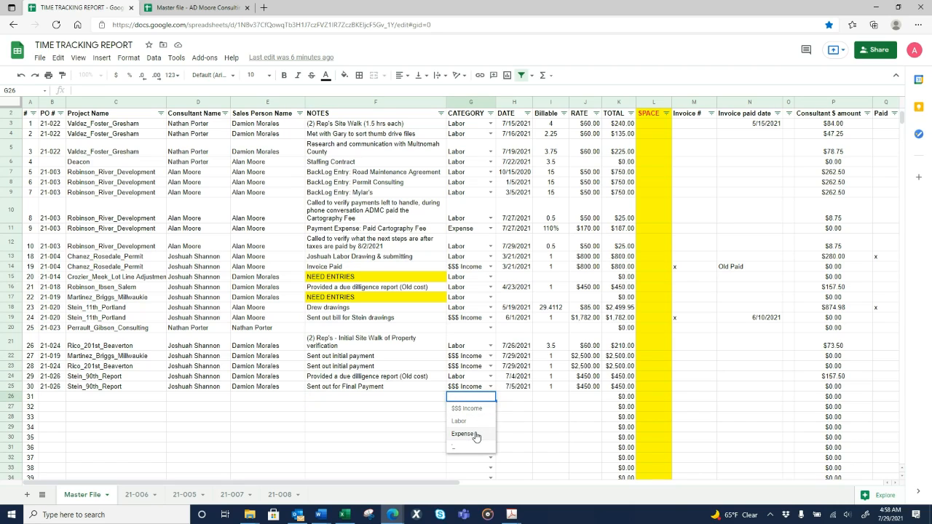
click(475, 434)
click(429, 400)
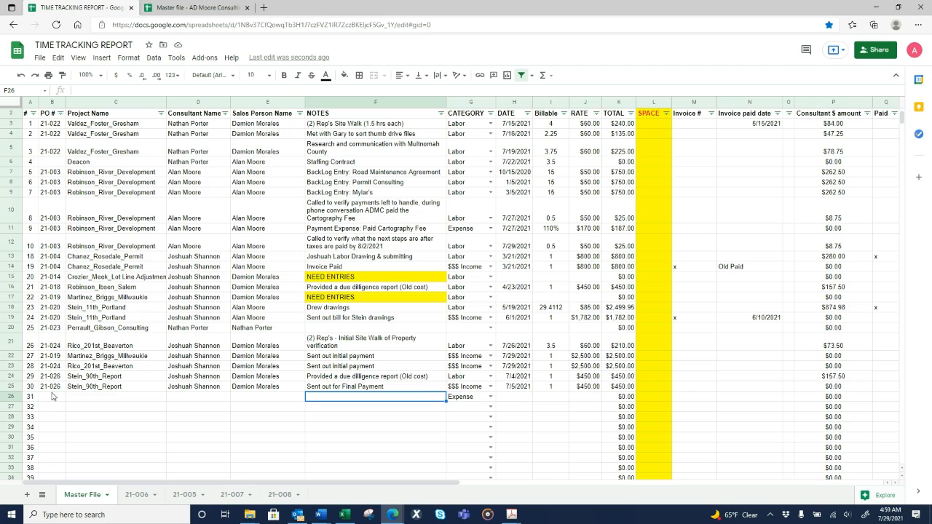
Go over the PO # and project name in row 25, and the project, consultant, sales person and notes cells in row 26
drag(53, 386, 113, 388)
click(116, 396)
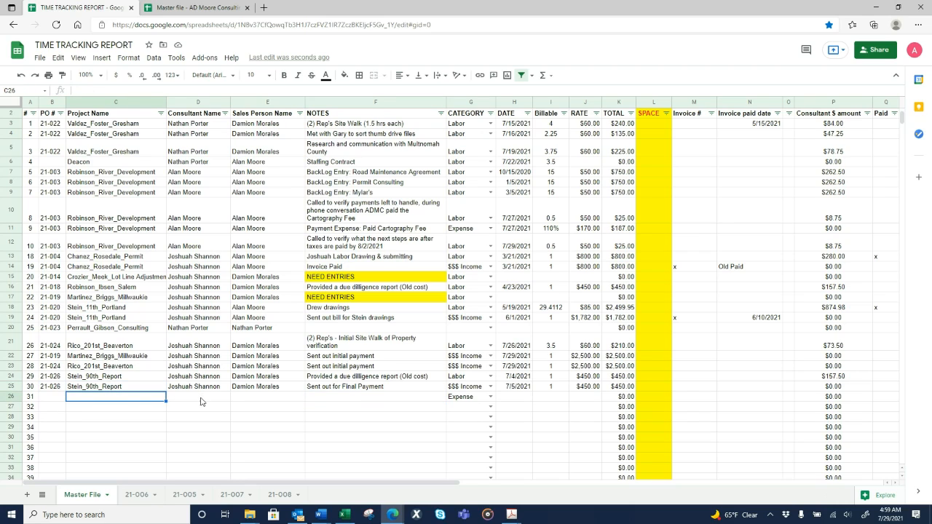
drag(203, 398, 269, 399)
click(343, 399)
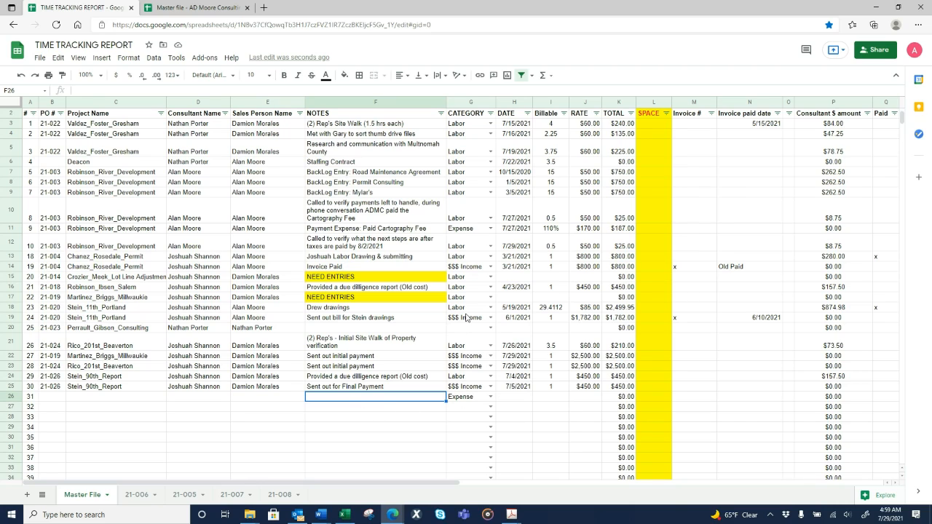
Review the Paid Cartography Fee expense in row 11, from its notes, category and date to Billable, RATE and TOTAL
click(412, 230)
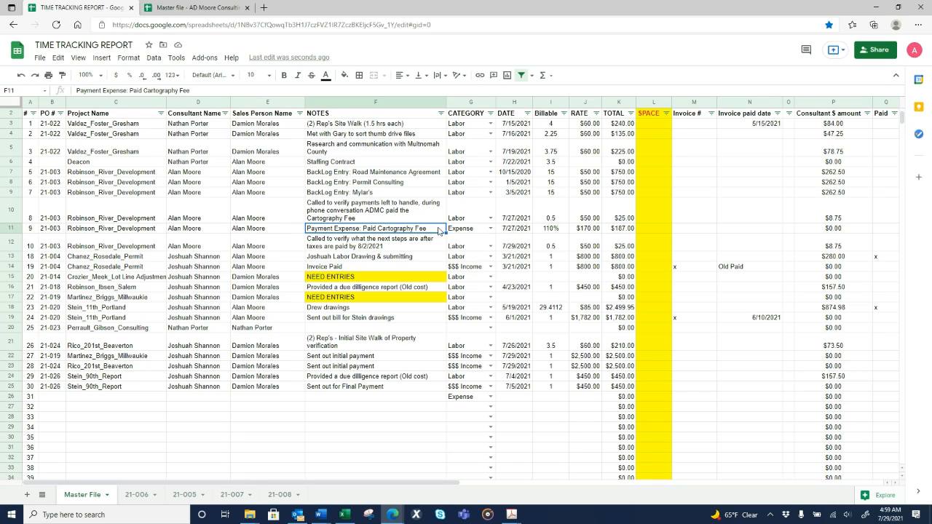
click(479, 233)
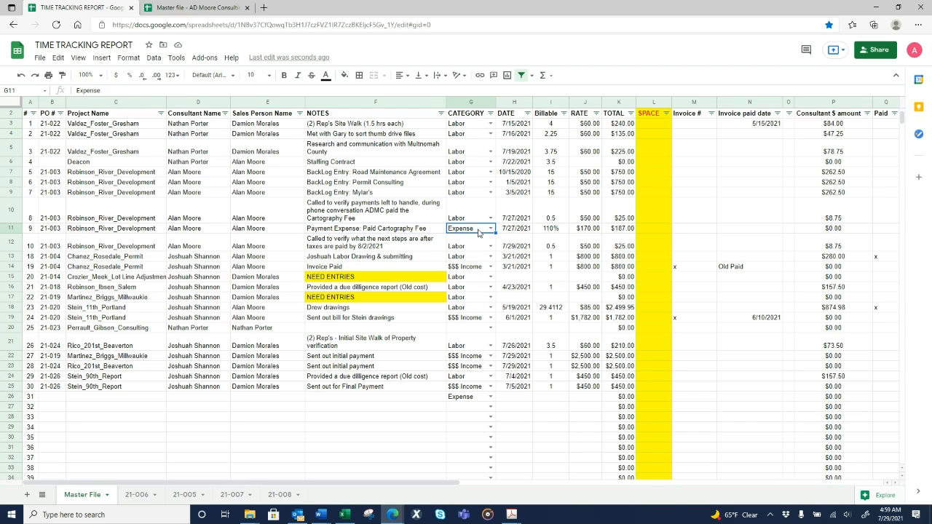
click(517, 233)
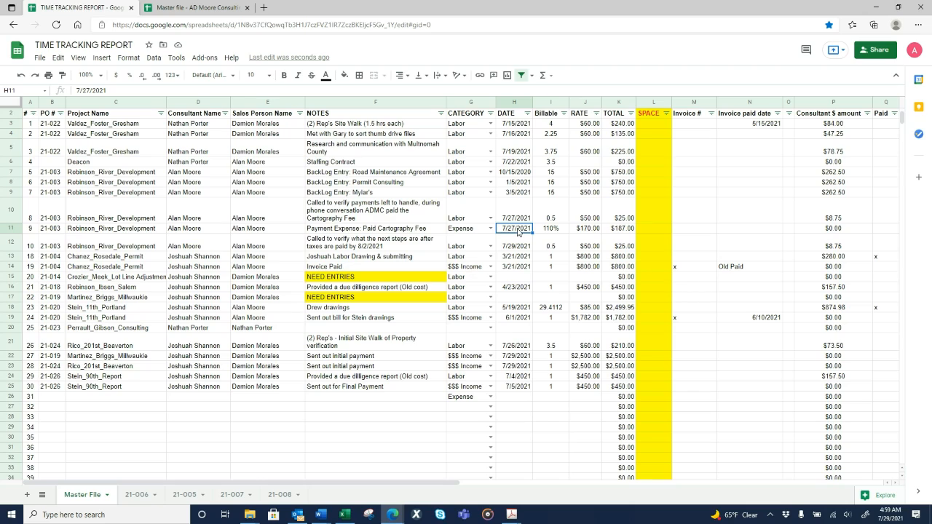
click(555, 232)
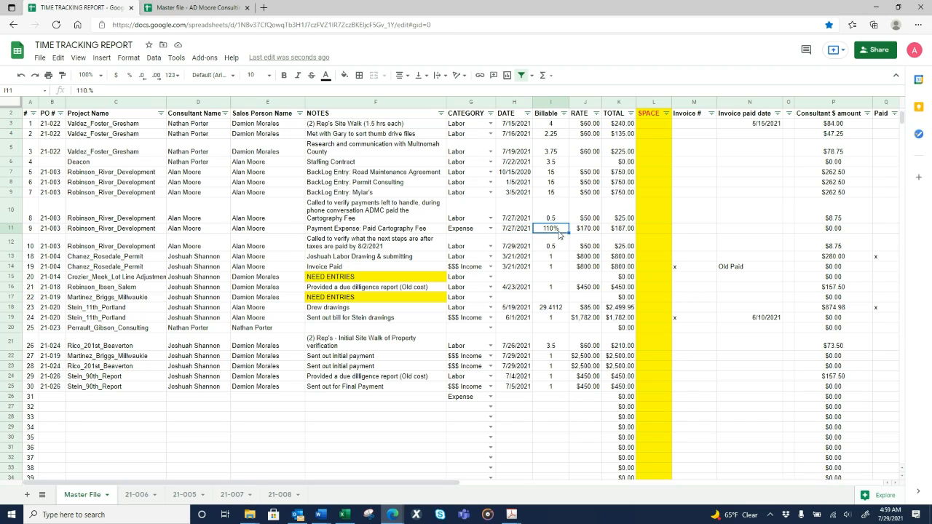
click(573, 233)
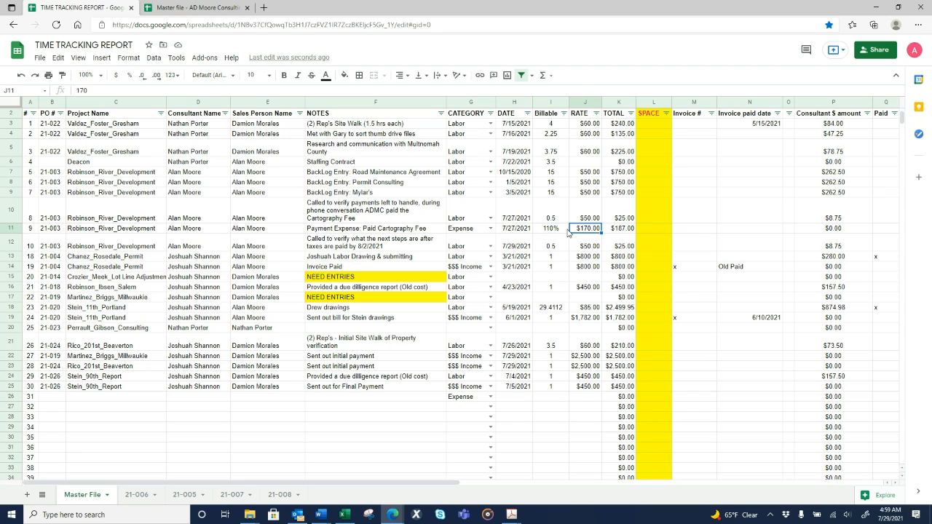
click(553, 234)
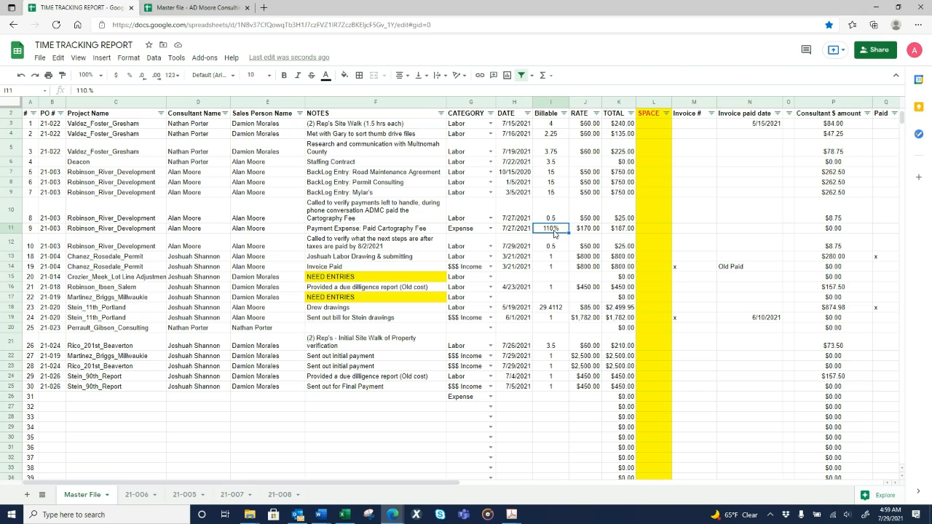
drag(587, 235, 624, 234)
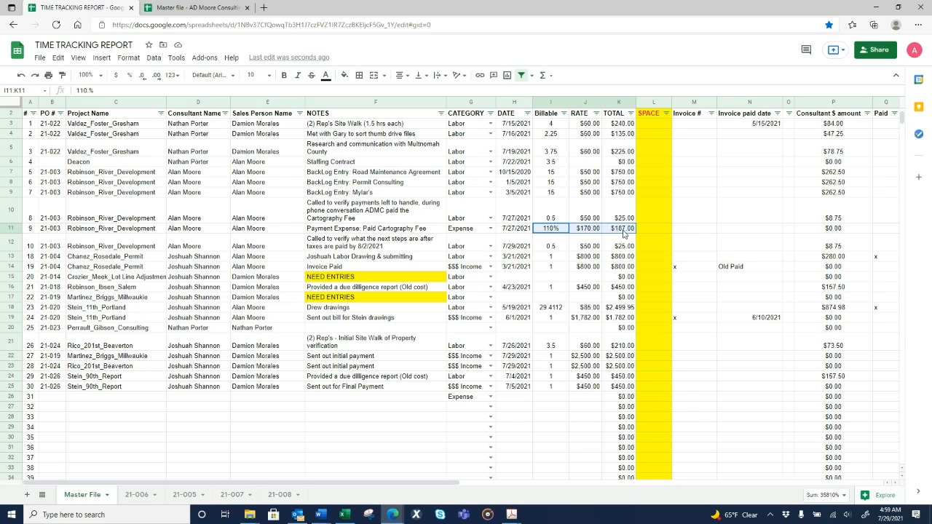
Check the Billable percentage and RATE in I11:J11 again against the expense's notes and project name
click(555, 233)
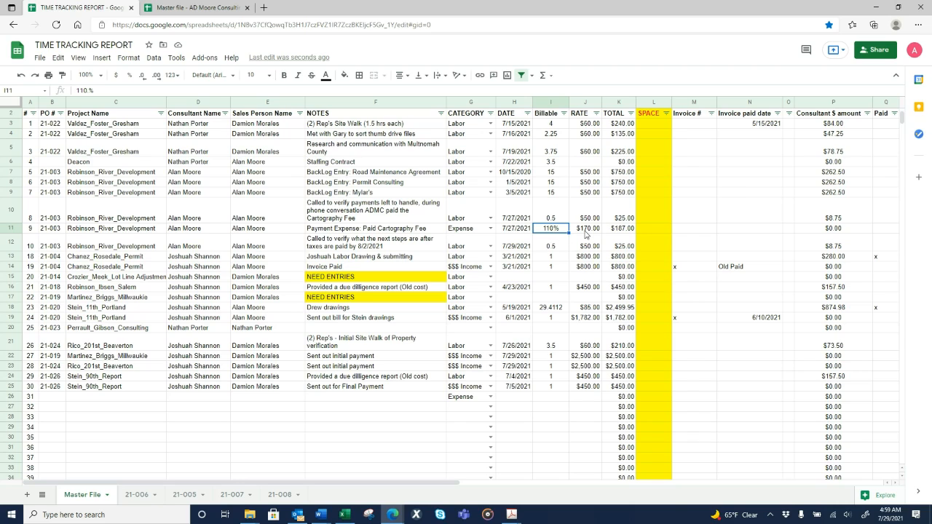
click(585, 232)
click(426, 229)
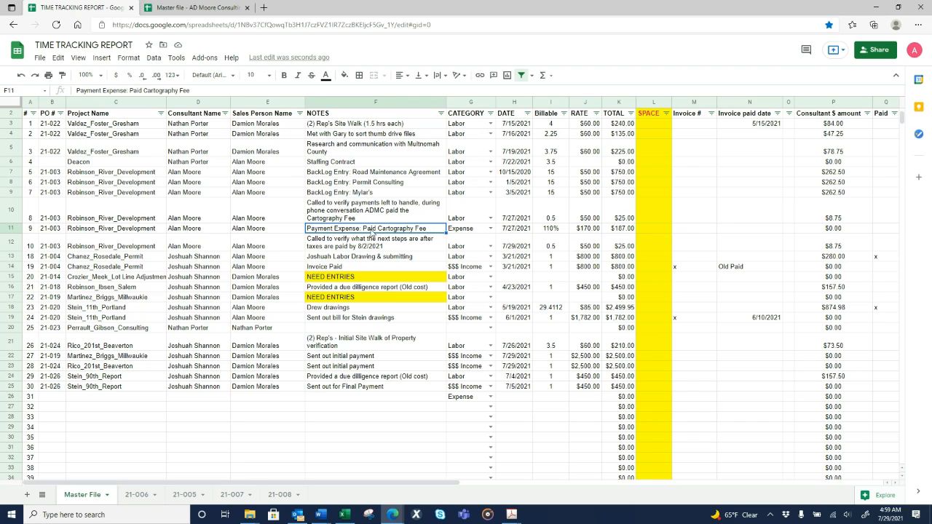
click(126, 232)
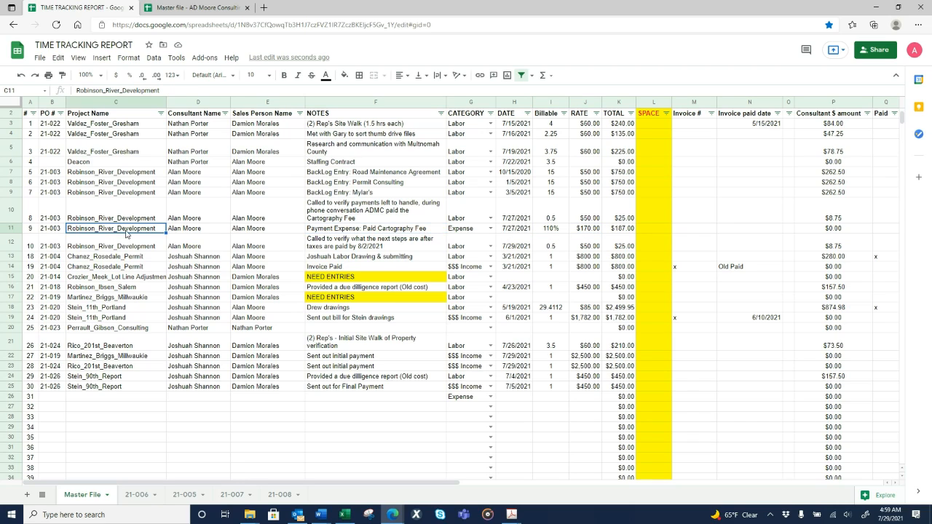
click(553, 231)
click(587, 231)
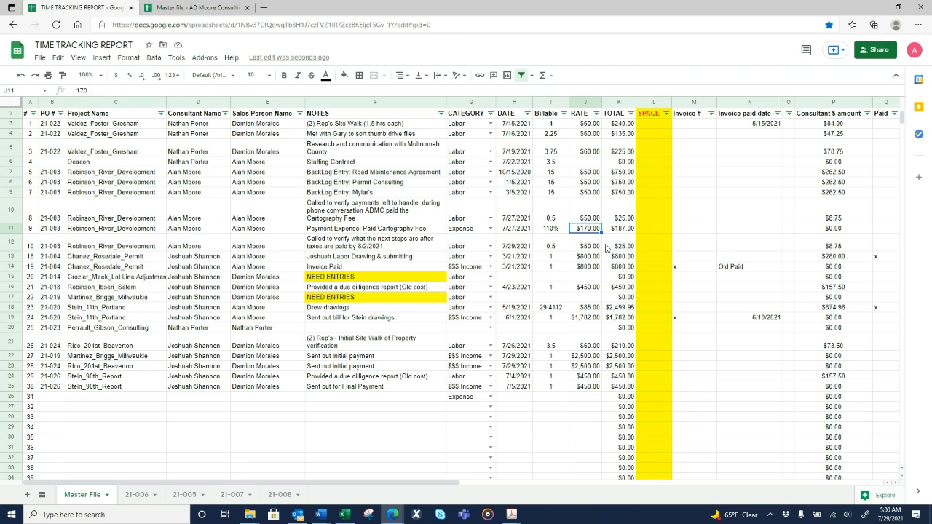
click(557, 231)
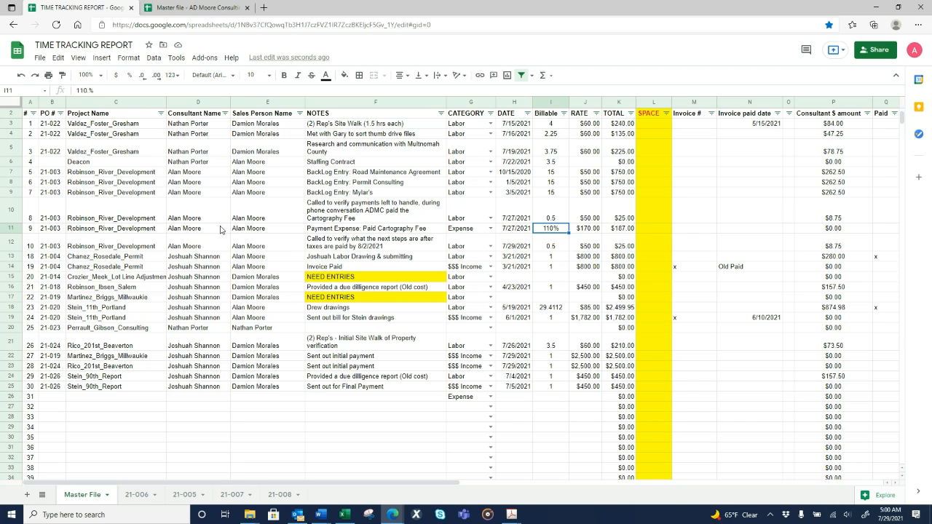
Filter the PO # column to show only 21-003 and blank entries
click(55, 228)
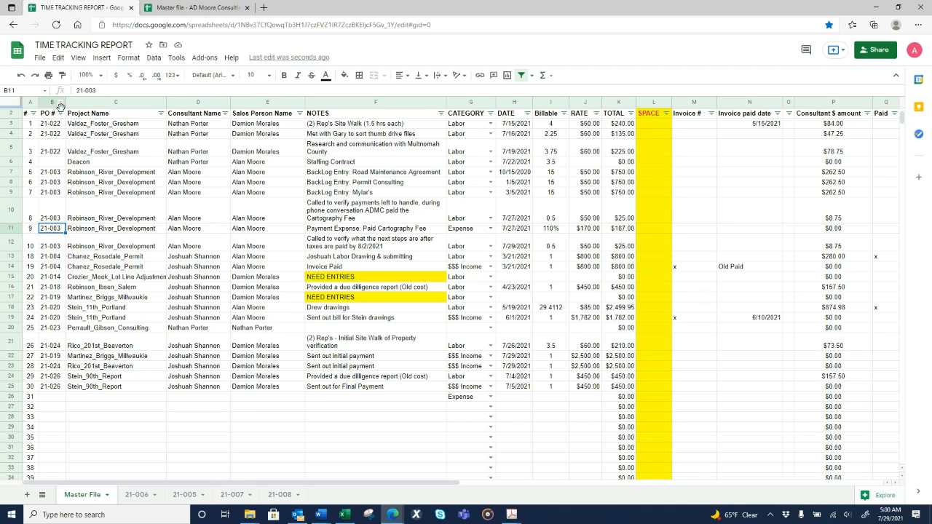
click(62, 114)
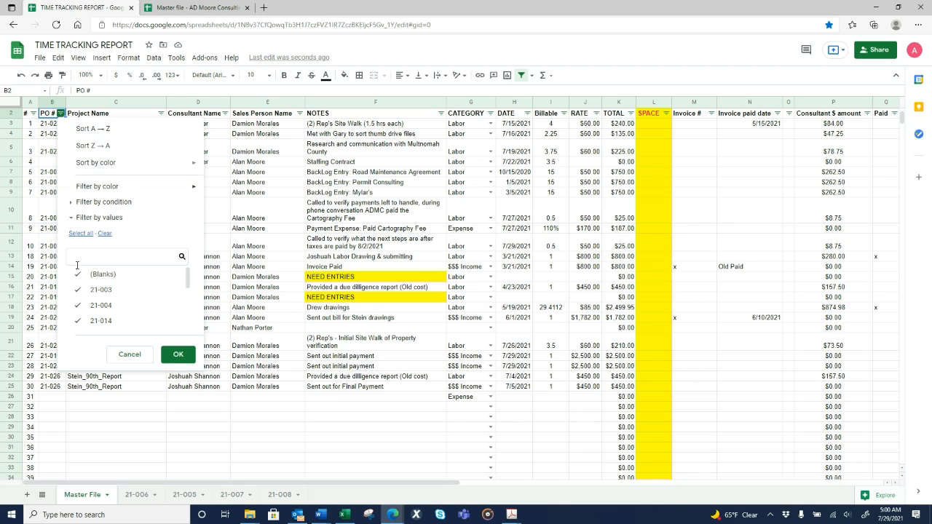
click(105, 235)
click(106, 289)
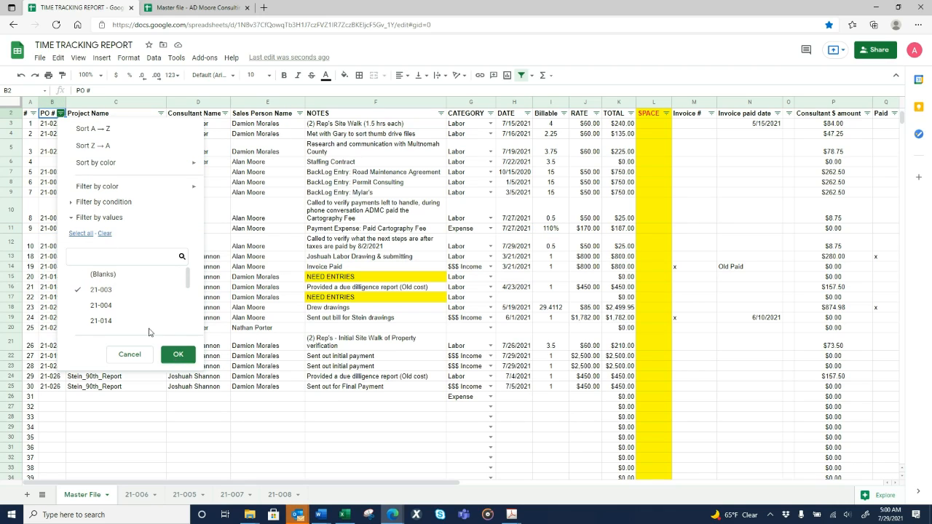
click(132, 276)
click(178, 354)
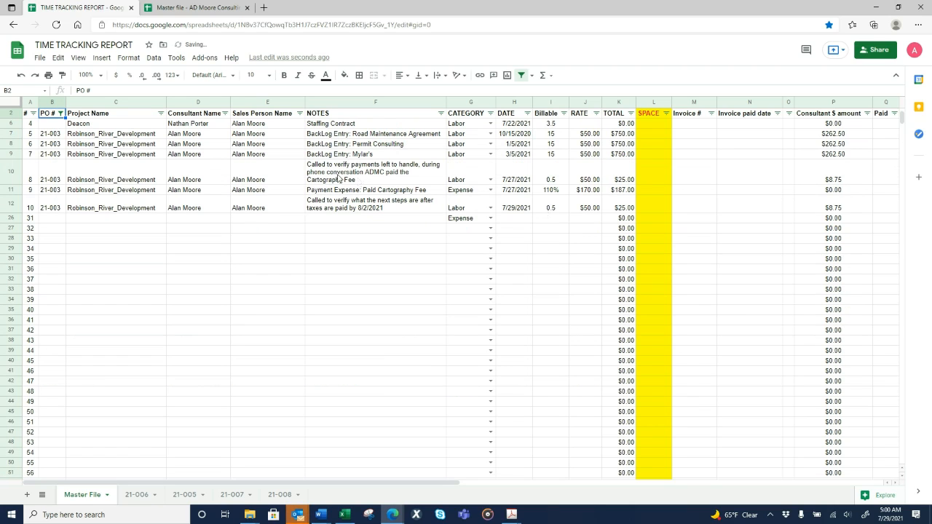
Exclude blanks from the PO # filter so only the 21-003 entries are listed
click(356, 145)
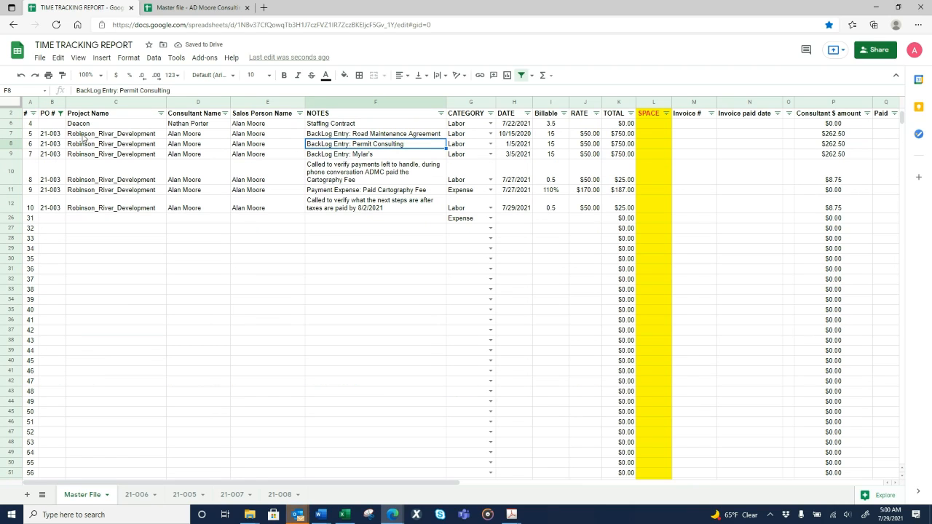
click(62, 114)
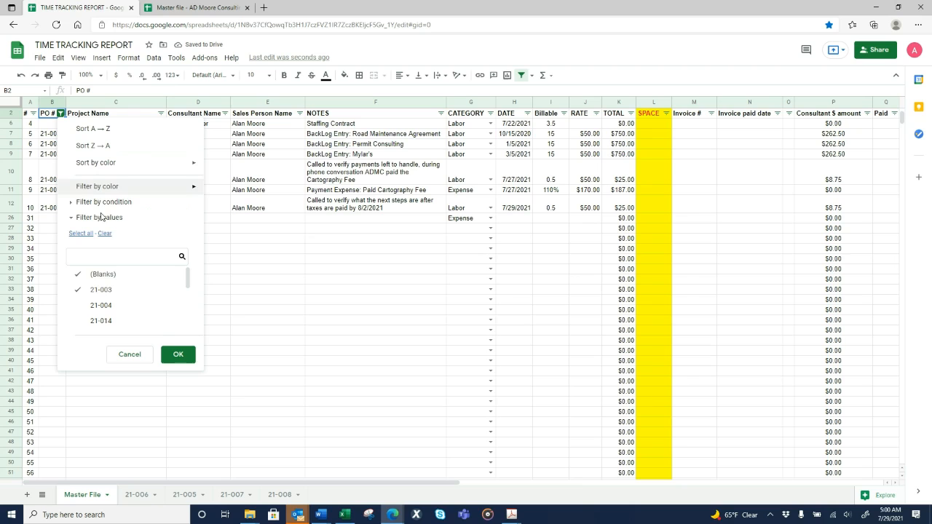
click(102, 274)
click(178, 354)
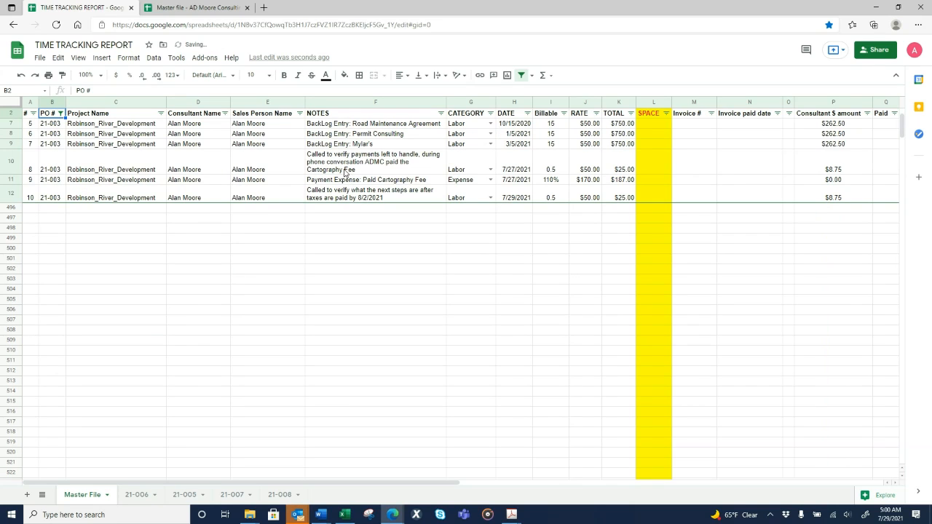
Review the filtered 21-003 entries, checking Billable, RATE, TOTAL and the category options of the Paid Cartography Fee expense
drag(294, 133, 626, 194)
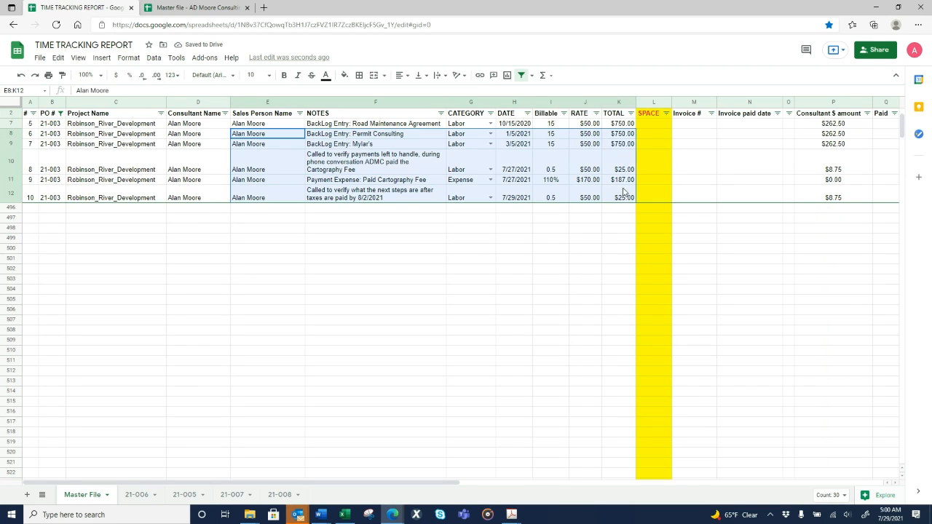
click(555, 180)
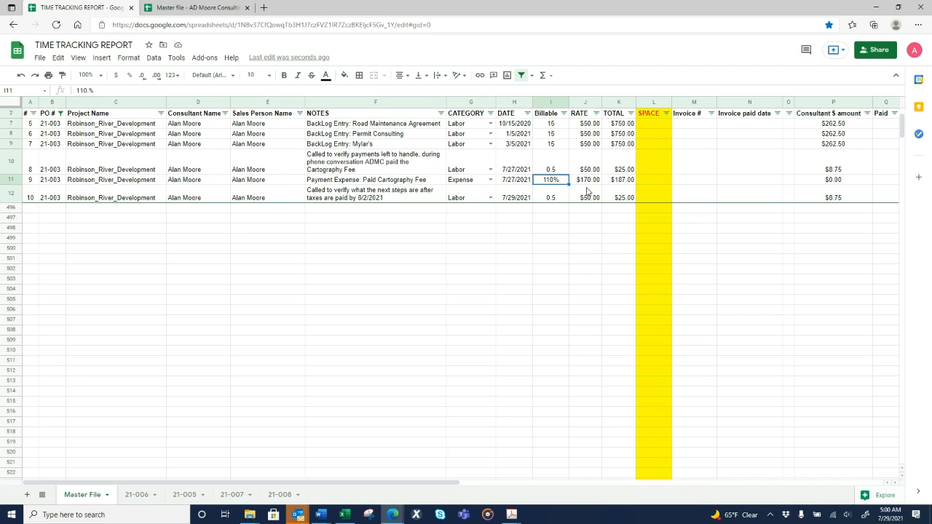
key(Tab)
click(630, 183)
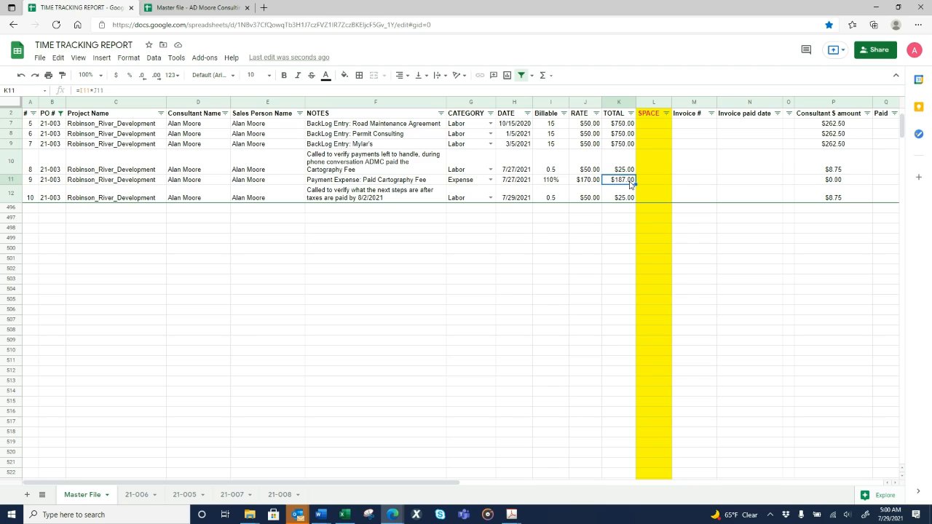
click(491, 180)
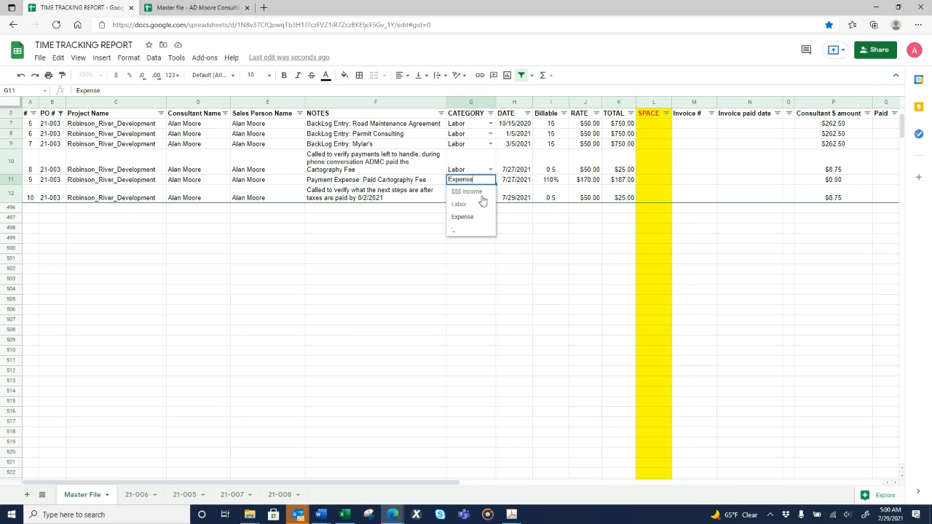
click(551, 228)
click(559, 182)
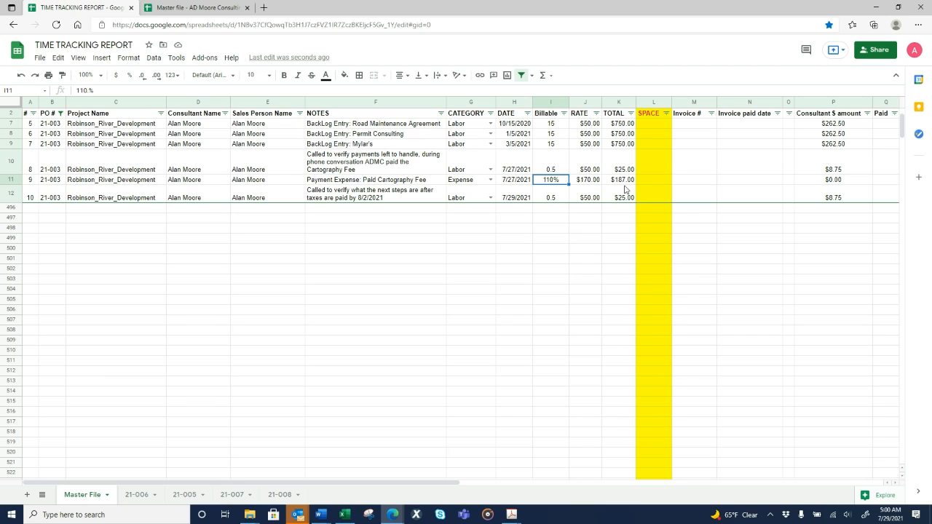
Check the Paid Cartography Fee expense's RATE, TOTAL formula and notes in row 11, glancing at the 21-006 sheet before returning to Master File
click(590, 180)
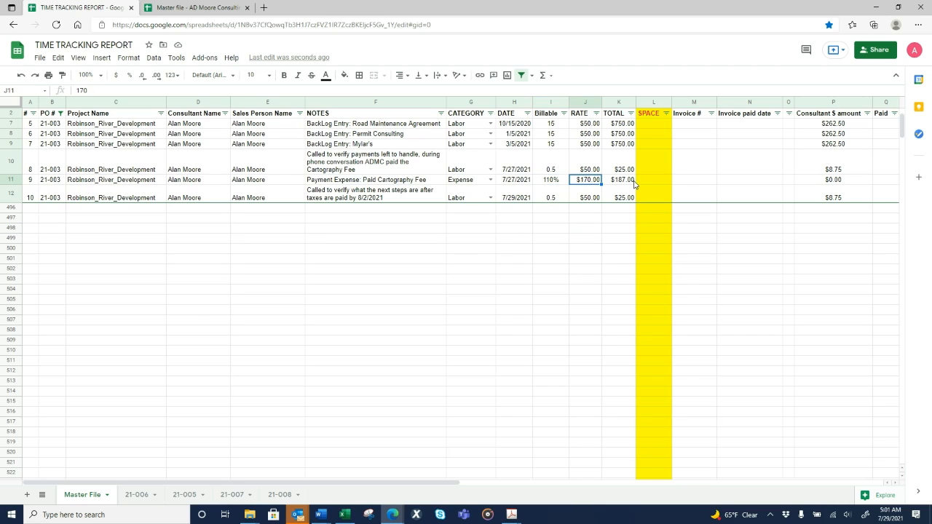
click(633, 182)
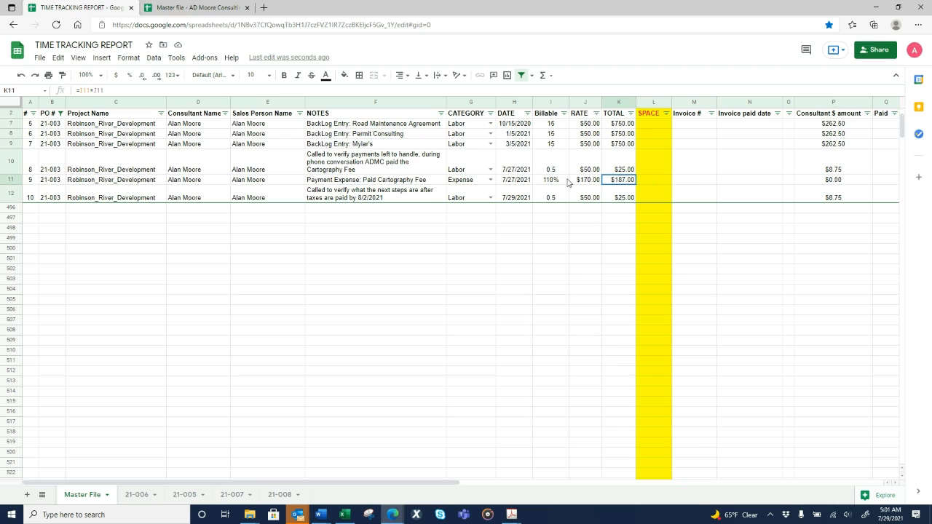
drag(567, 180, 319, 181)
click(329, 180)
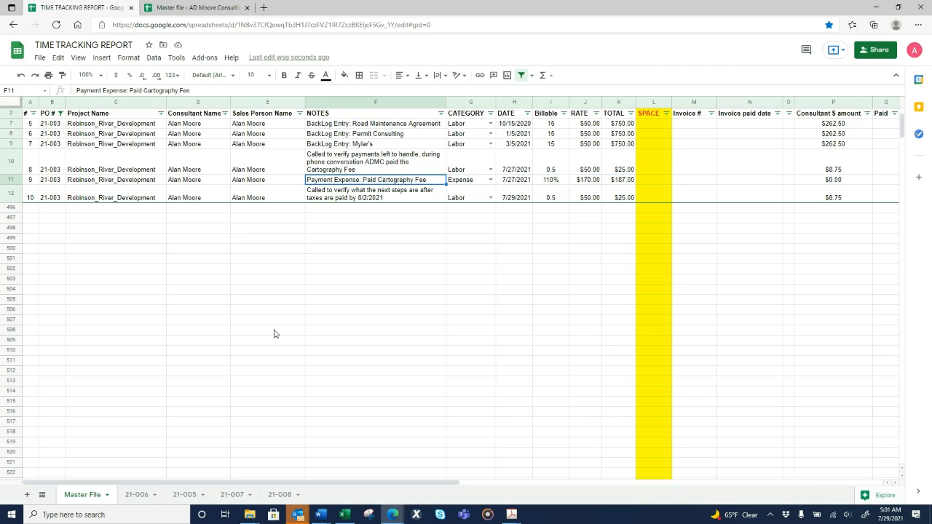
click(139, 496)
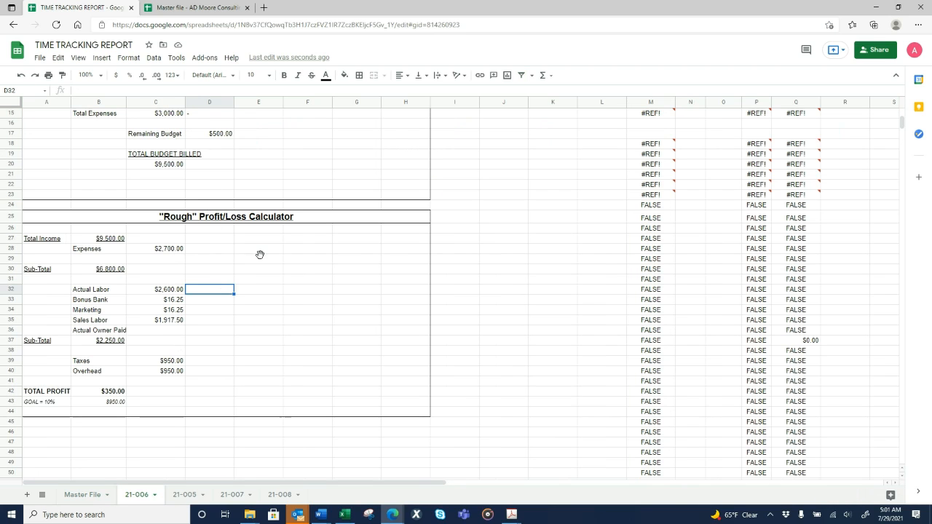
click(102, 495)
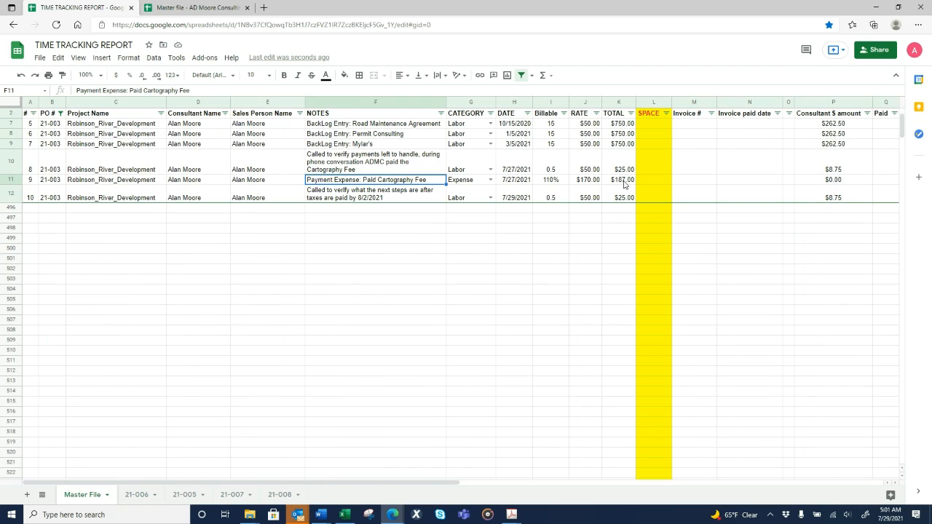
Review row 11's invoice and payout columns from Invoice # through Owner $ amount for the Cartography Fee expense
drag(680, 180, 878, 188)
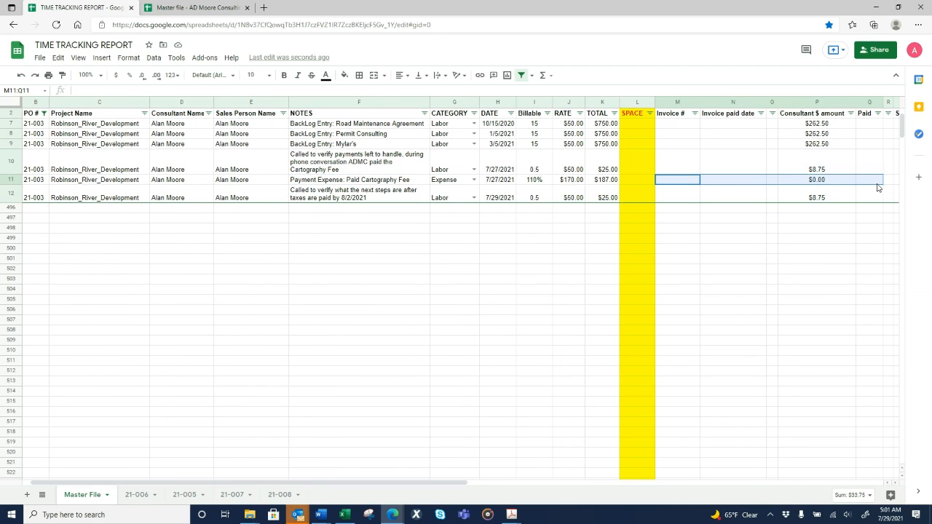
click(817, 182)
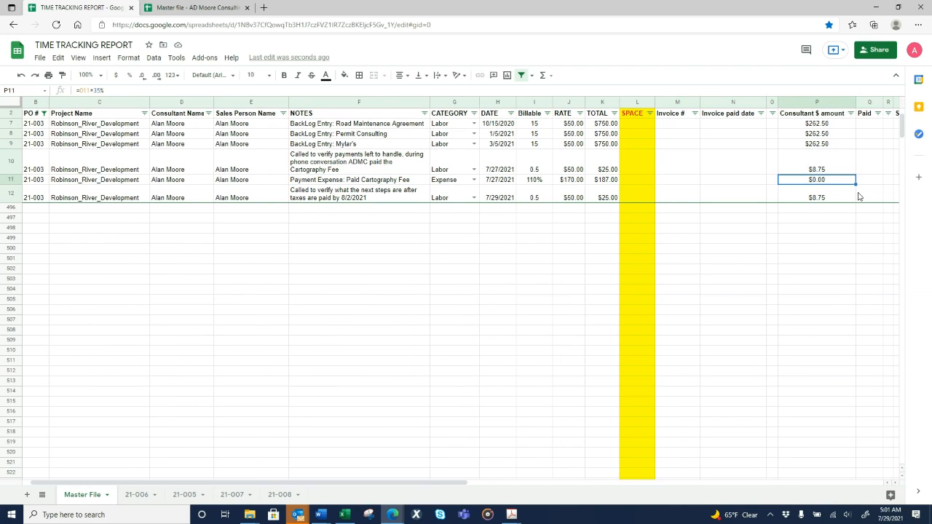
key(Right)
key(Right)
key(Right)
key(Right)
key(Right)
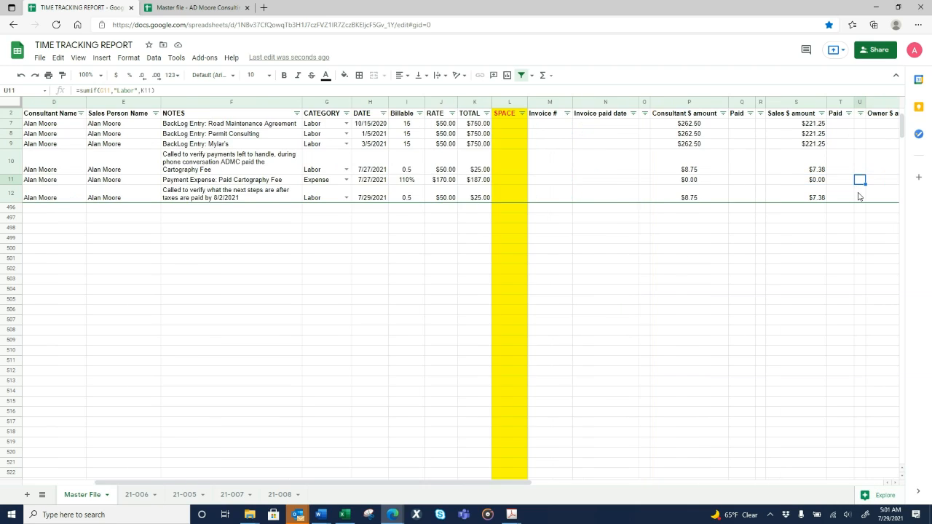
key(Right)
key(Right)
key(Right)
key(Right)
key(Right)
key(Right)
key(Right)
key(Right)
Examine the labor-only SUMIF in O11 and the Consultant $ amount formula in P11 that depends on it
key(Left)
key(Left)
key(Left)
key(Left)
key(Left)
key(Left)
key(Left)
key(Left)
key(Left)
key(Left)
key(Left)
key(Left)
key(Left)
key(Left)
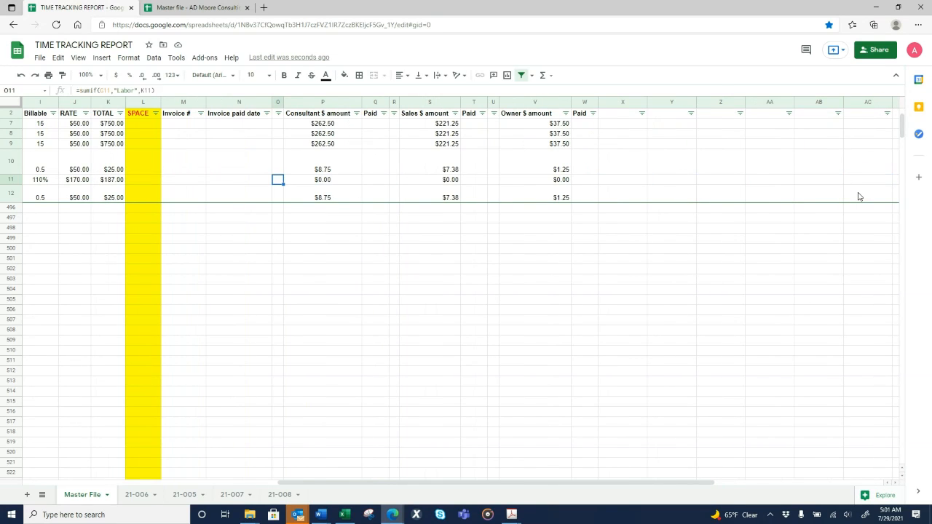
key(Left)
key(Right)
key(Right)
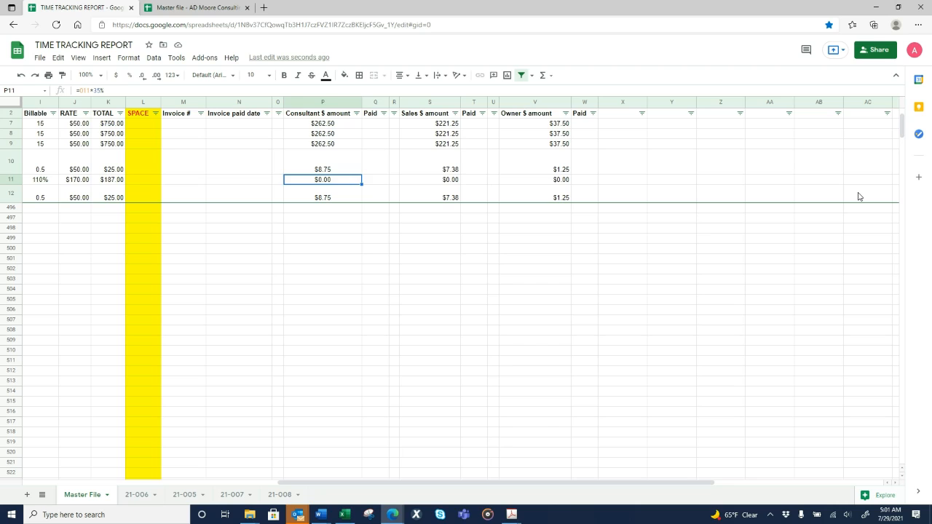
Inspect the expense's CATEGORY, Billable, RATE and TOTAL cells in row 11
key(Left)
key(Left)
key(Left)
key(Left)
key(Left)
key(Left)
key(Left)
key(Left)
key(Left)
key(Right)
key(Right)
key(Right)
key(Right)
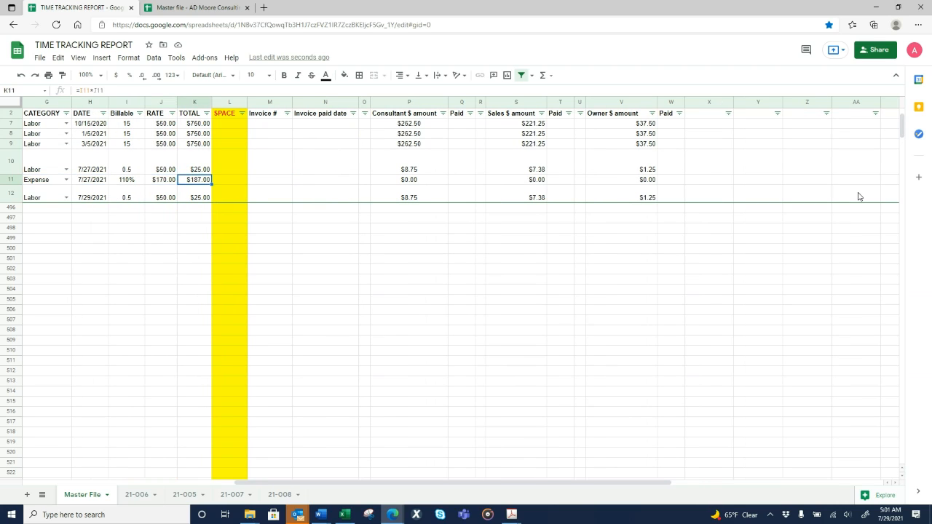
key(Left)
key(Right)
key(Left)
key(Right)
key(Right)
key(Left)
key(Left)
key(Right)
Check the expense's consultant, sales and owner payouts across row 11, ending on the Owner $ amount formula in V11
key(Right)
key(Right)
key(Right)
key(Right)
key(Right)
key(Right)
key(Right)
key(Right)
key(Right)
key(Right)
key(Right)
key(Right)
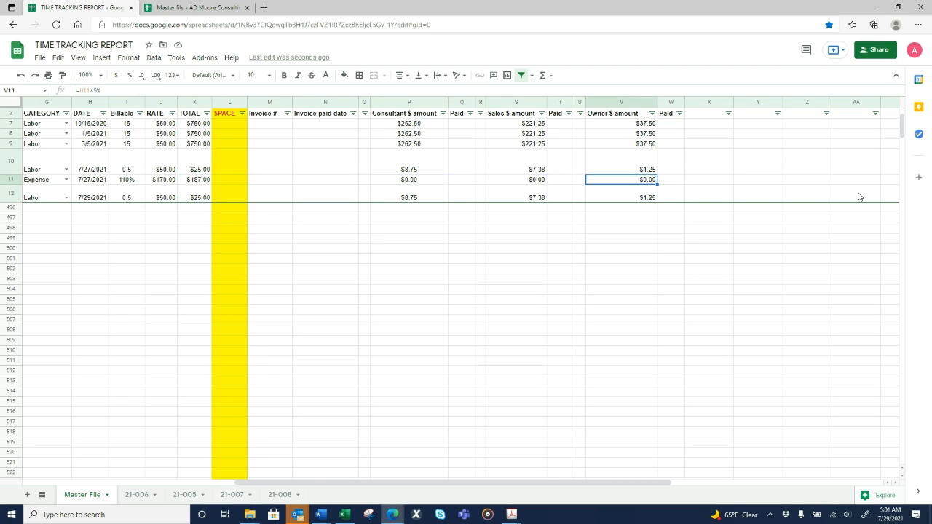
Trace row 11 back from Owner $ amount to the Consultant Name entry
key(Left)
key(Left)
key(Left)
key(Left)
key(Left)
key(Left)
key(Left)
key(Left)
key(Left)
key(Left)
key(Left)
key(Left)
key(Left)
key(Left)
key(Left)
key(Left)
key(Left)
key(Left)
key(Left)
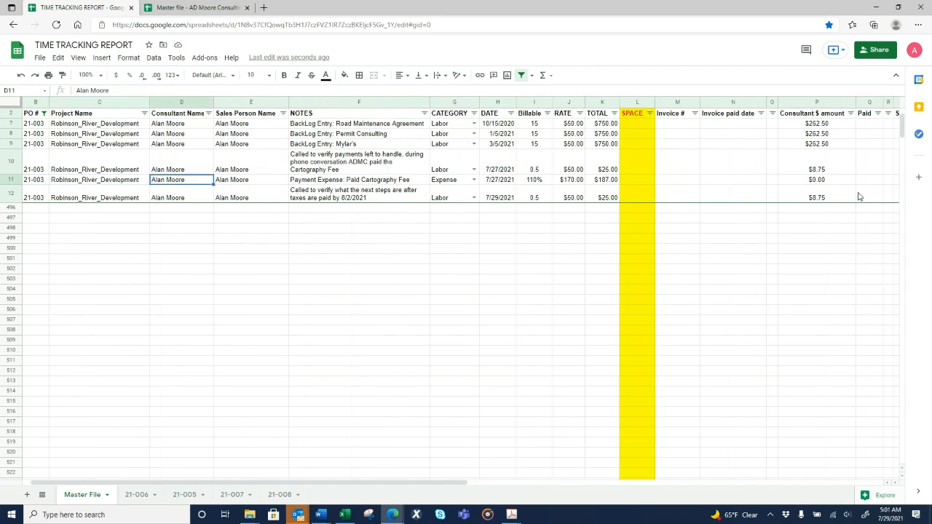
Follow the expense row from Consultant Name across to its Consultant $ amount in P11
key(Right)
key(Right)
key(Right)
key(Right)
key(Right)
key(Right)
key(Right)
key(Right)
key(Right)
key(Right)
key(Right)
key(Right)
key(Right)
key(Right)
key(Left)
key(Left)
key(Left)
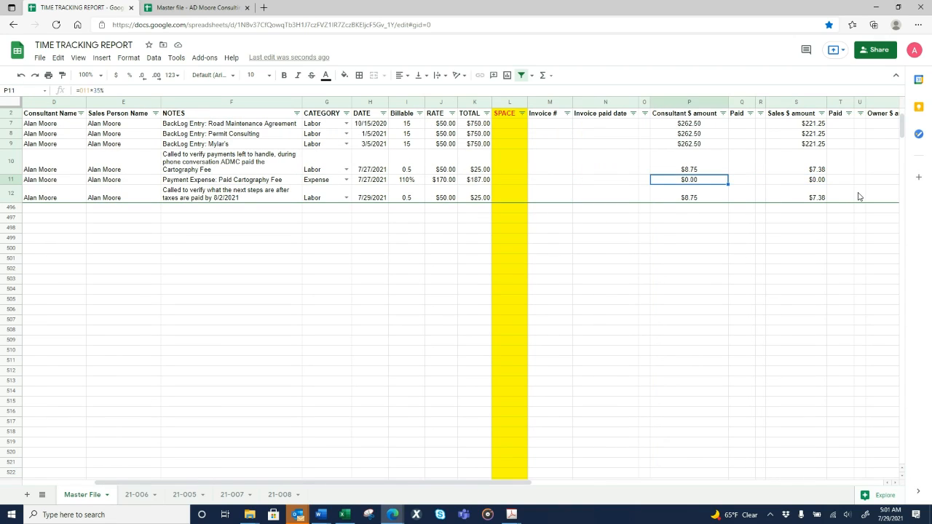
key(Right)
key(Left)
key(Right)
Compare the Consultant $ amount of the other 21-003 labor entries with that of the expense in P11
key(Up)
key(Up)
key(Up)
key(Up)
key(Up)
key(Down)
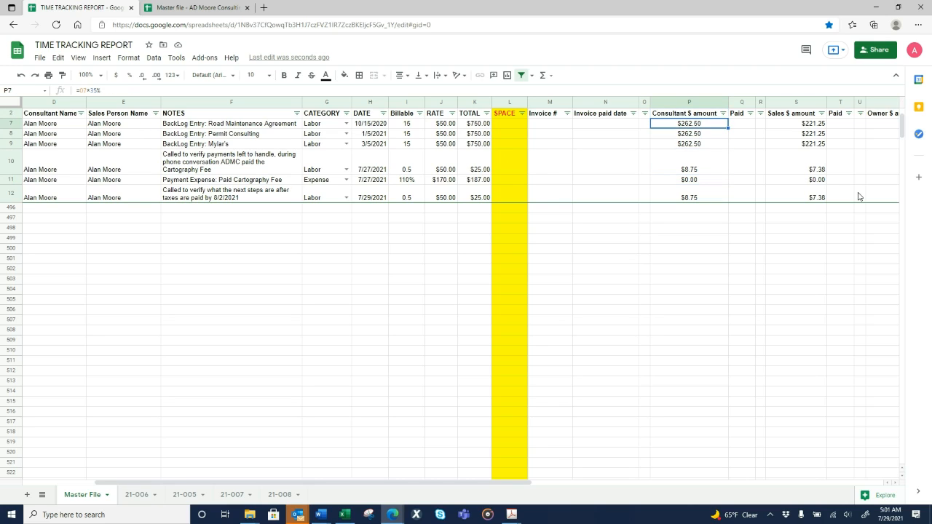
key(Down)
key(Down)
key(Down)
key(Down)
key(Down)
key(Up)
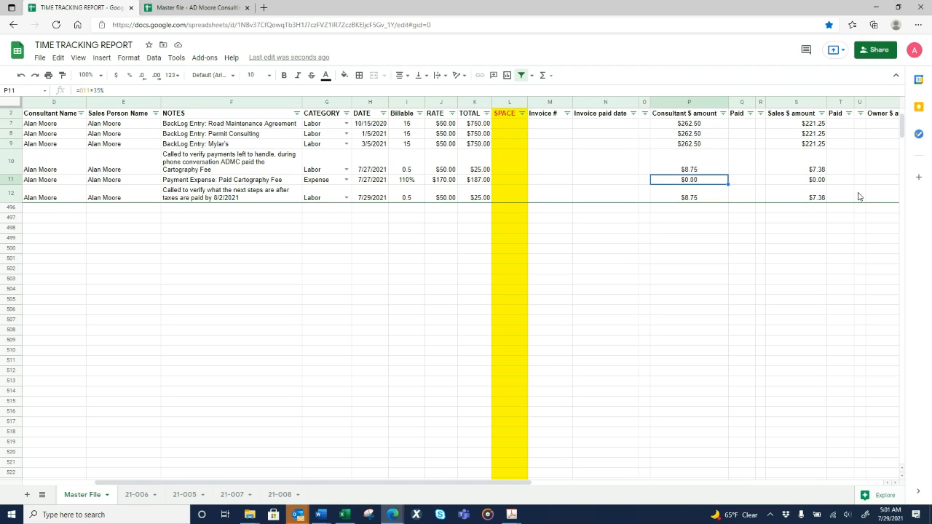
Recheck the expense's Billable percentage, RATE and TOTAL formula in I11:K11
key(Left)
key(Left)
key(Left)
key(Left)
key(Left)
key(Left)
key(Left)
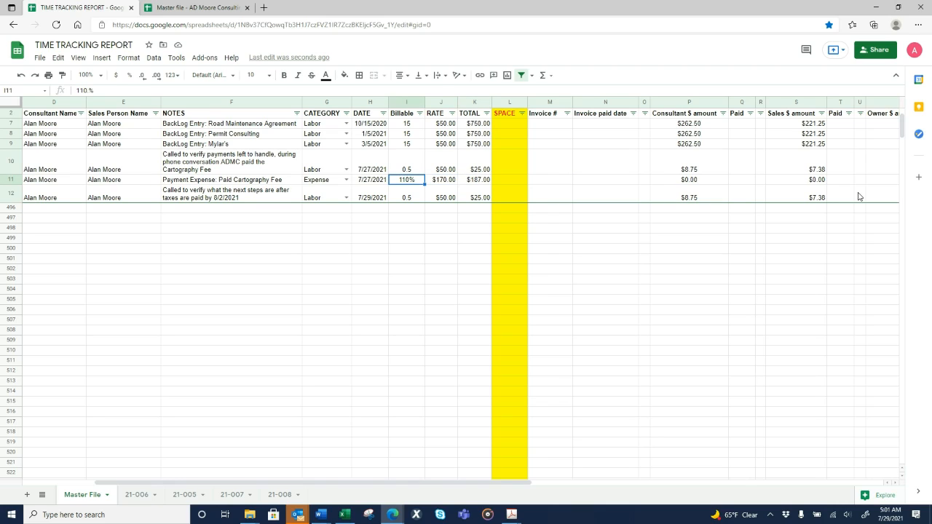
key(Right)
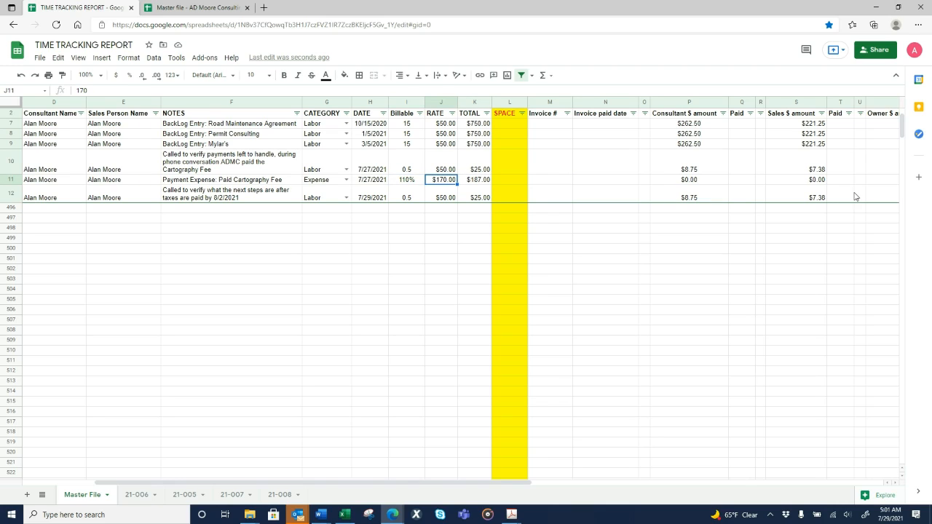
click(477, 182)
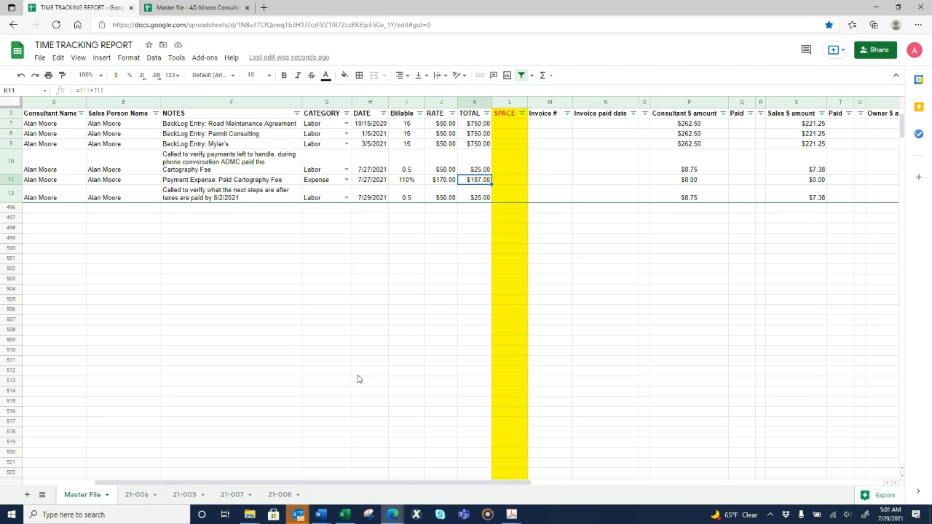
Select all values in the PO # filter so that every project's entries are listed again
scroll(361, 379, down, 1)
drag(430, 483, 328, 478)
click(310, 474)
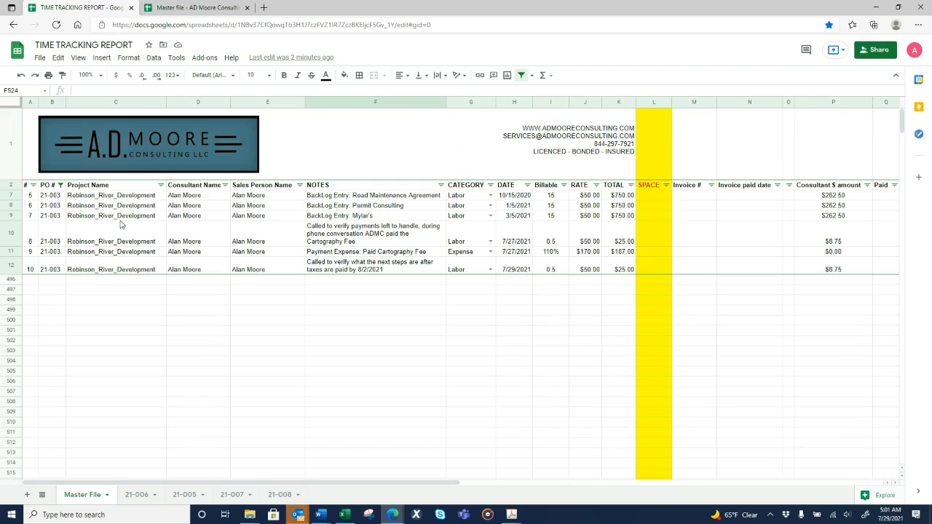
scroll(121, 222, up, 2)
click(61, 186)
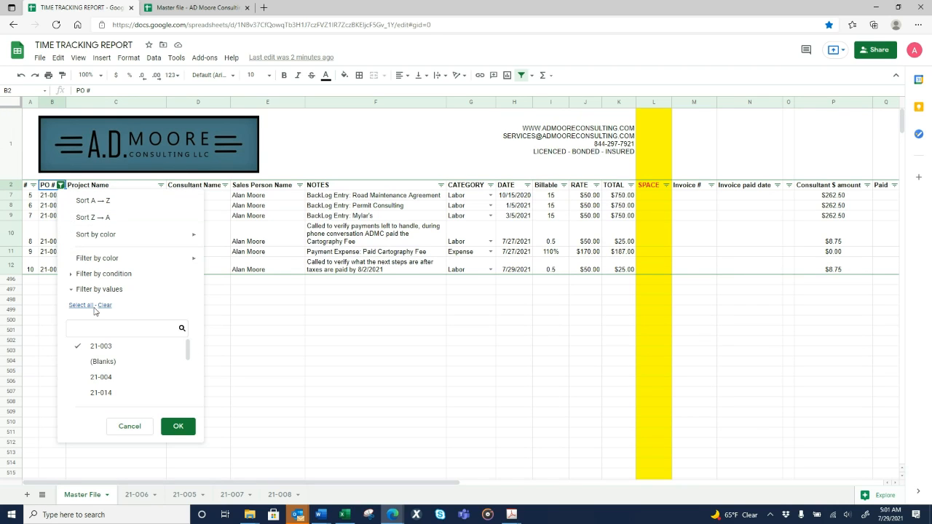
click(181, 426)
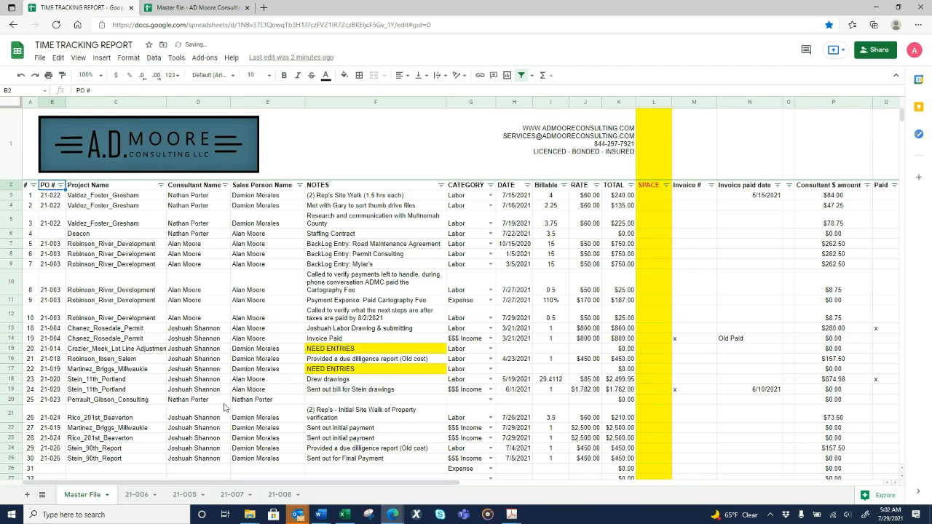
Set the CATEGORY of entry 31 in G26 to Labor
click(374, 282)
scroll(374, 270, down, 5)
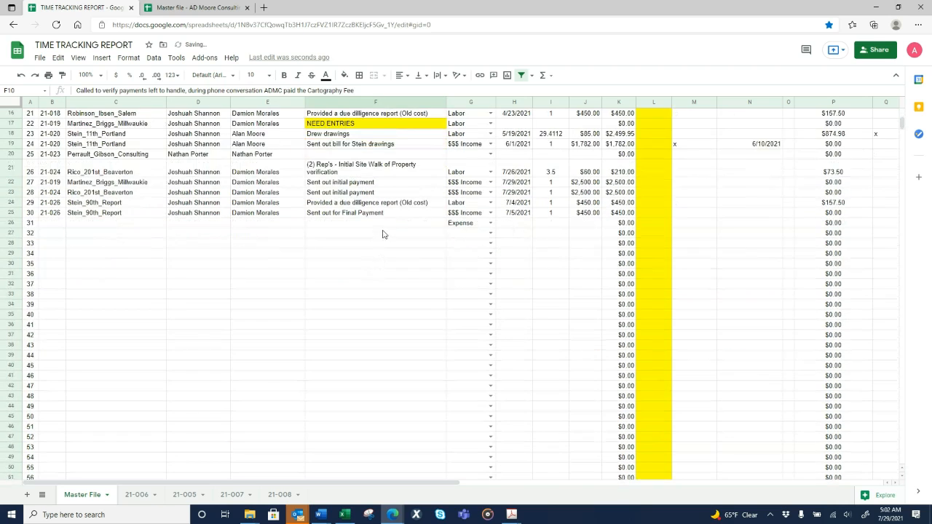
click(382, 233)
click(491, 224)
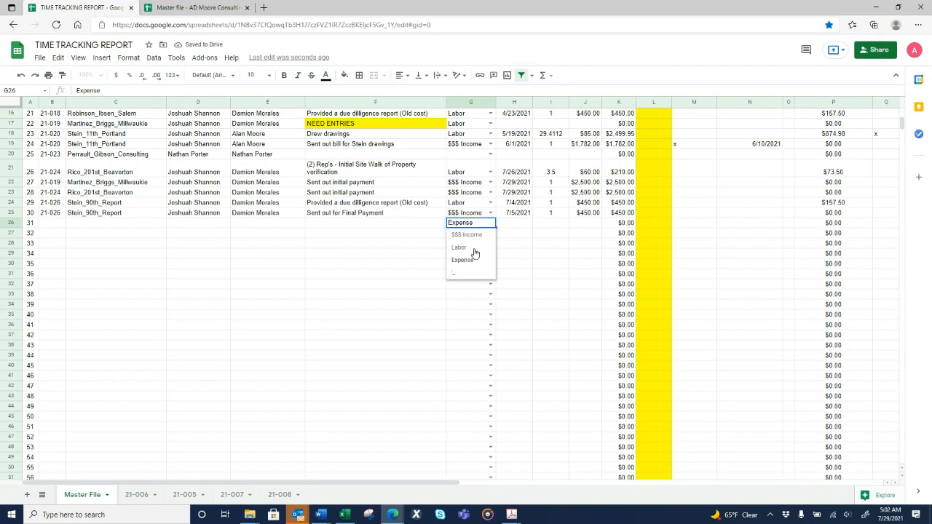
click(475, 258)
Review the fields still to fill in for entry 31: notes, project and people columns, date, billable and rate
click(420, 225)
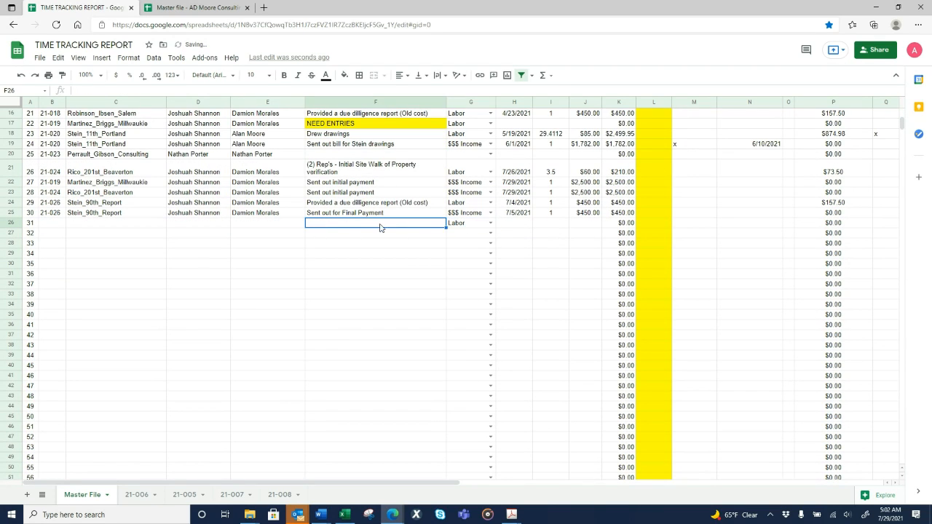
drag(268, 228, 54, 230)
click(523, 226)
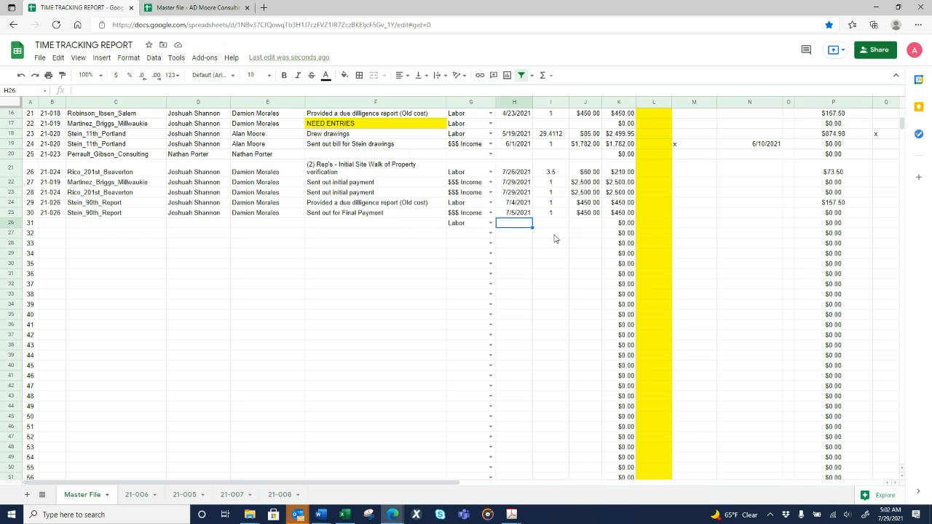
click(552, 227)
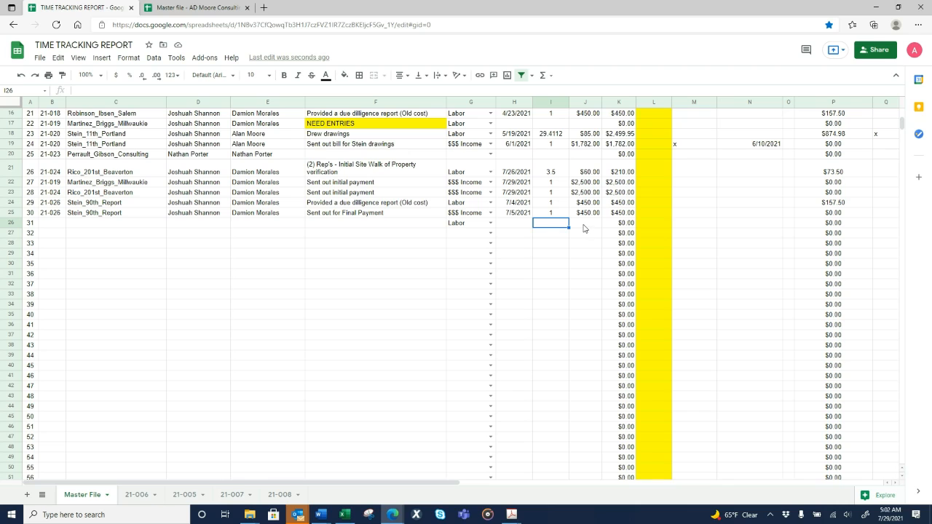
click(585, 226)
Examine the 7/29/2021 Robinson_River_Development labor entry in row 12, including its RATE, TOTAL and Consultant $ amount formulas
scroll(588, 261, up, 2)
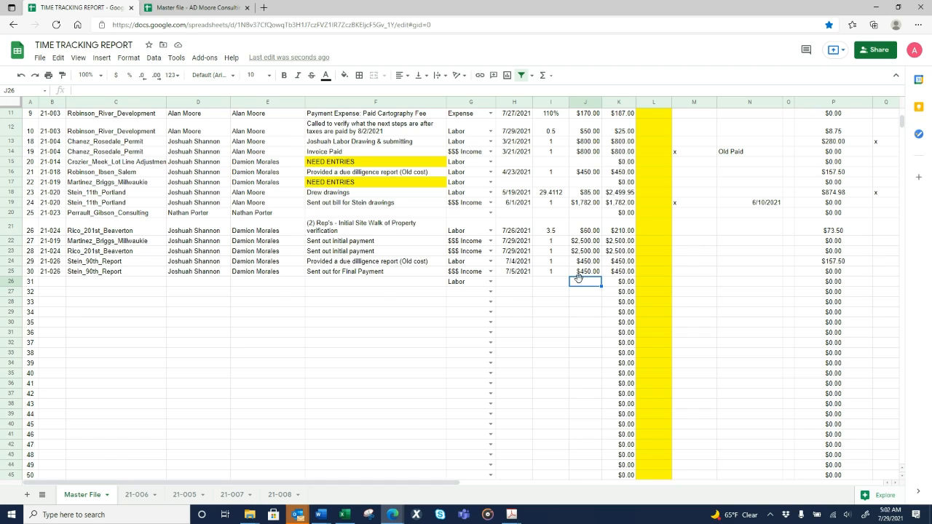
scroll(583, 263, up, 2)
click(588, 187)
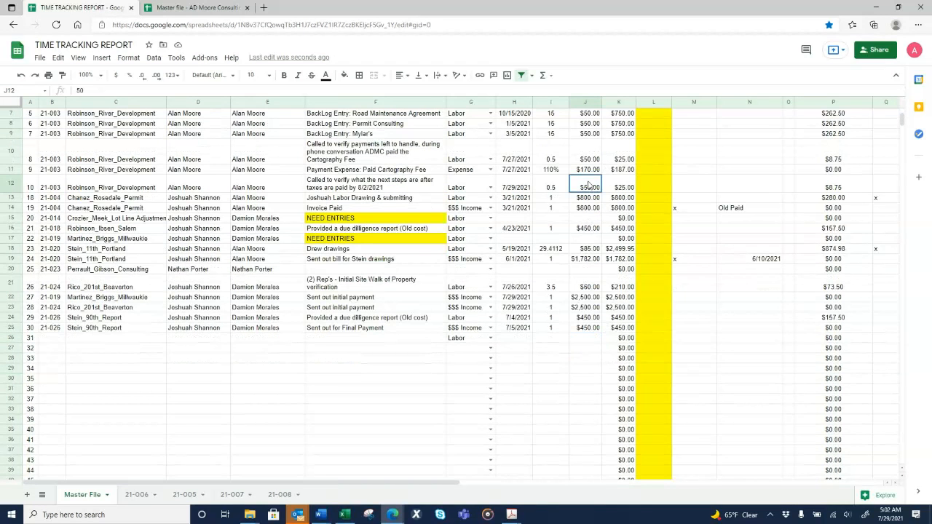
drag(115, 185, 591, 189)
click(590, 188)
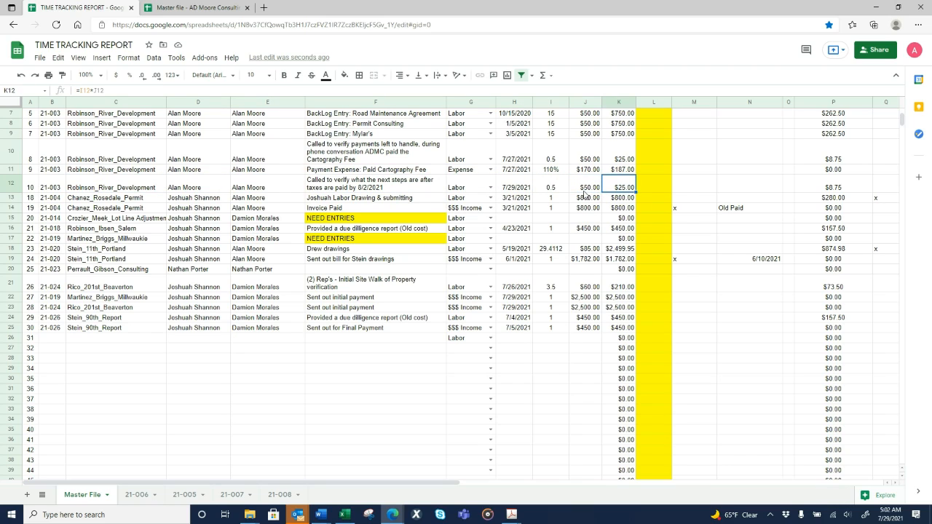
click(849, 187)
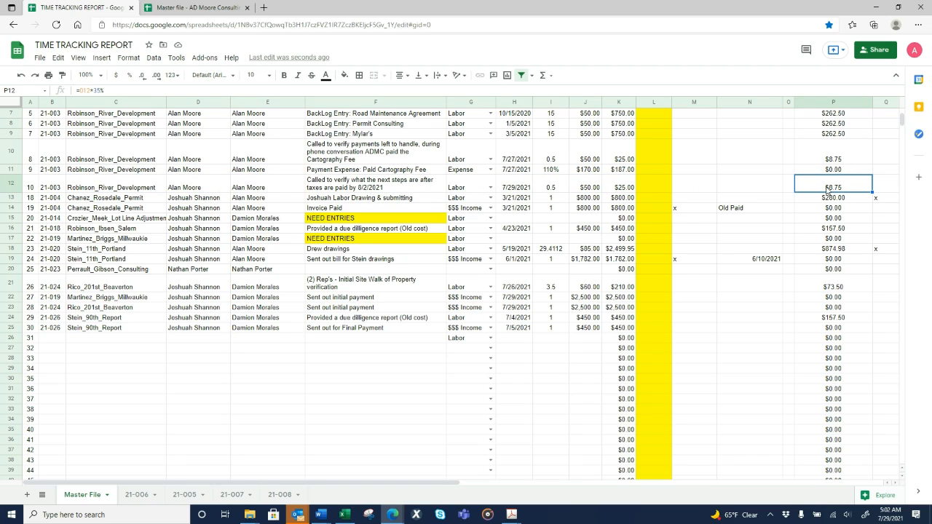
click(590, 188)
Compare the labor rates of the Robinson_River_Development, Rico_201st_Beaverton and Stein_11th_Portland entries in J12, J21 and J18
scroll(617, 211, up, 5)
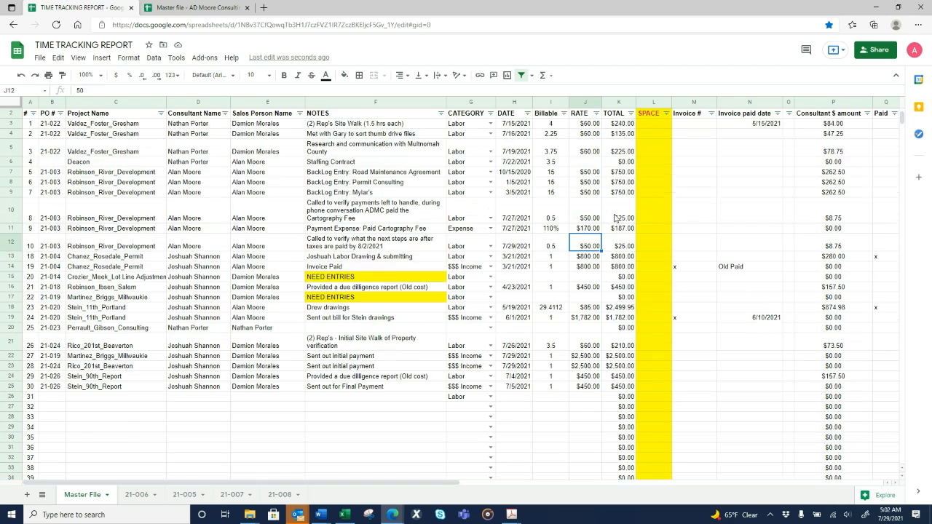
scroll(521, 281, down, 1)
scroll(594, 335, down, 1)
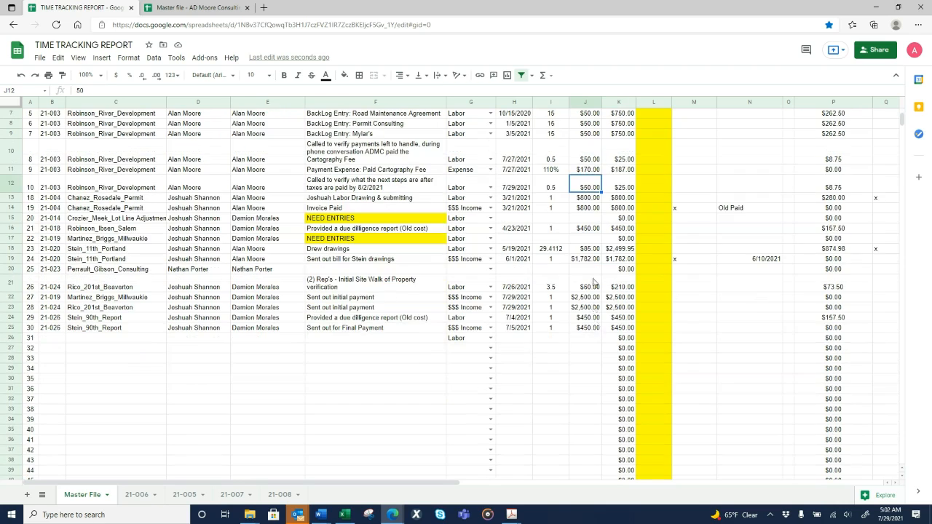
click(590, 287)
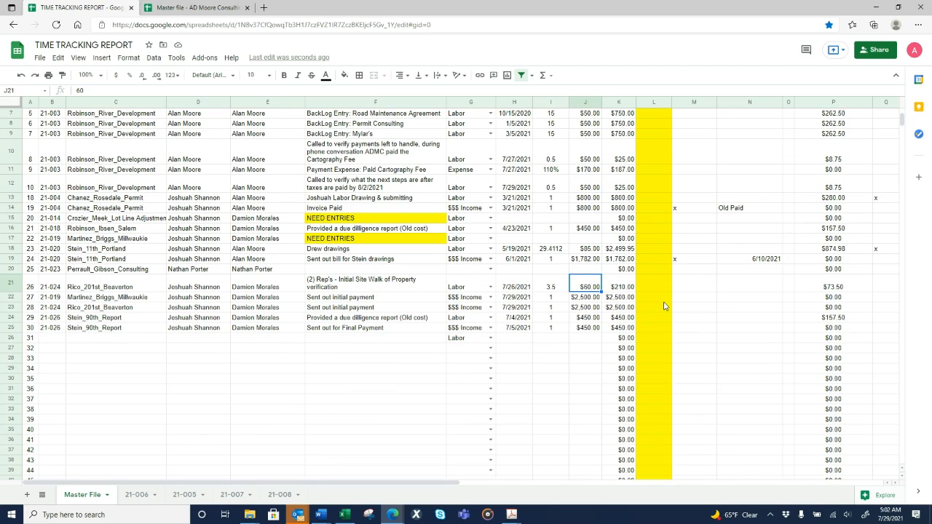
click(596, 252)
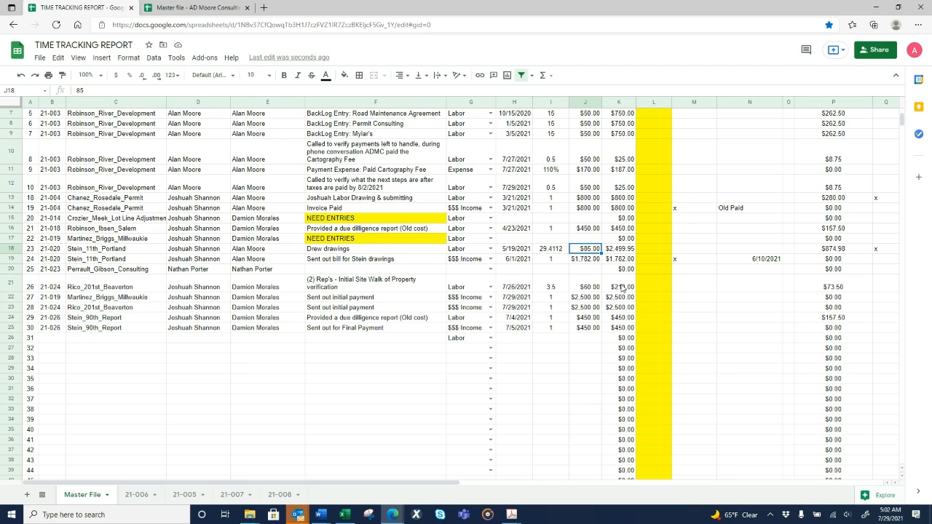
Compare the "Drew drawings" labor entry in F18:K18 and the rate in J12 with the RATE and TOTAL cells of entry 31
drag(358, 253, 631, 251)
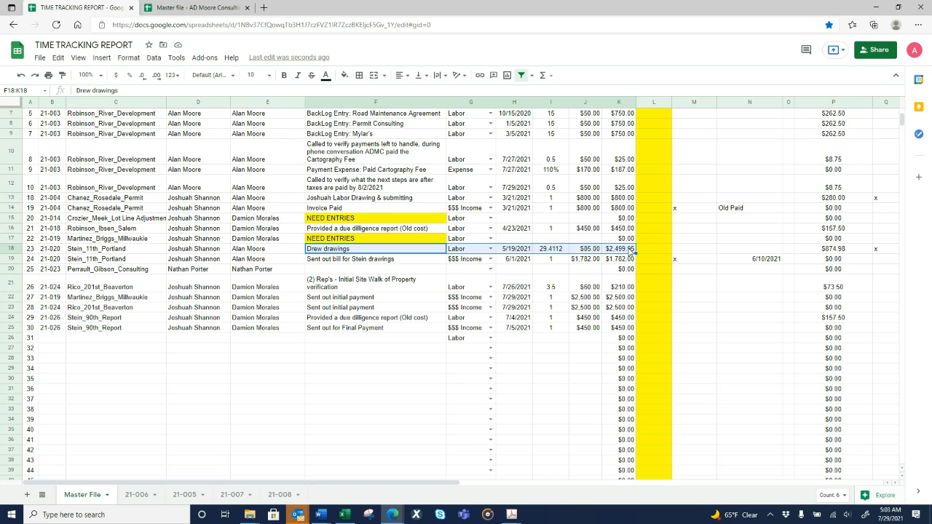
click(587, 338)
scroll(588, 335, up, 3)
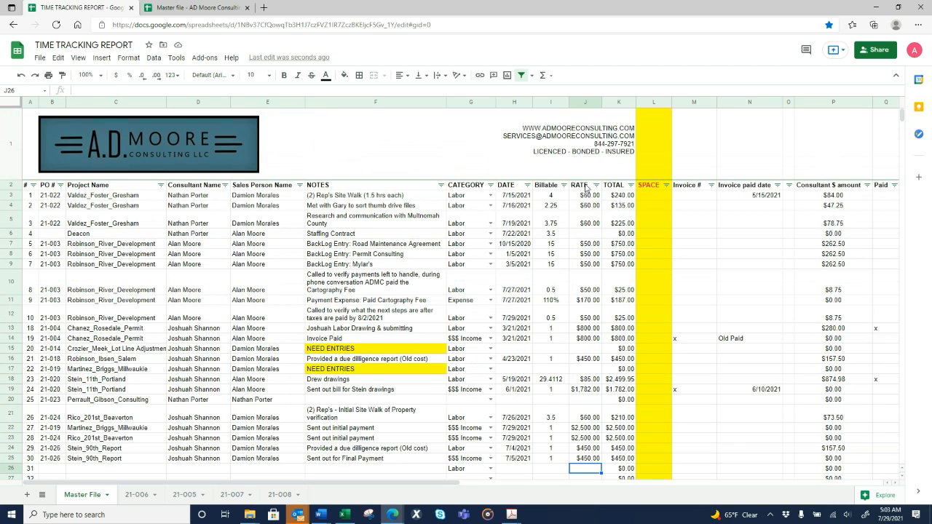
click(593, 318)
scroll(594, 320, down, 2)
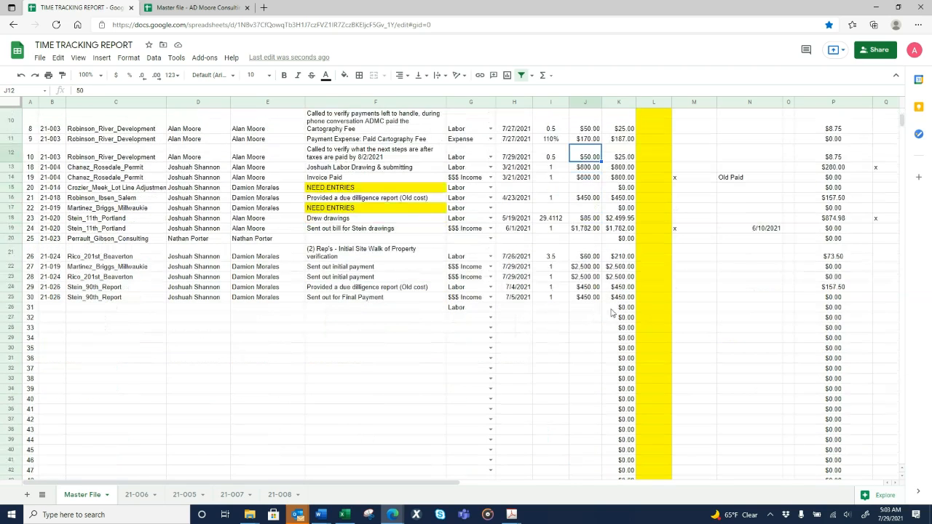
click(613, 309)
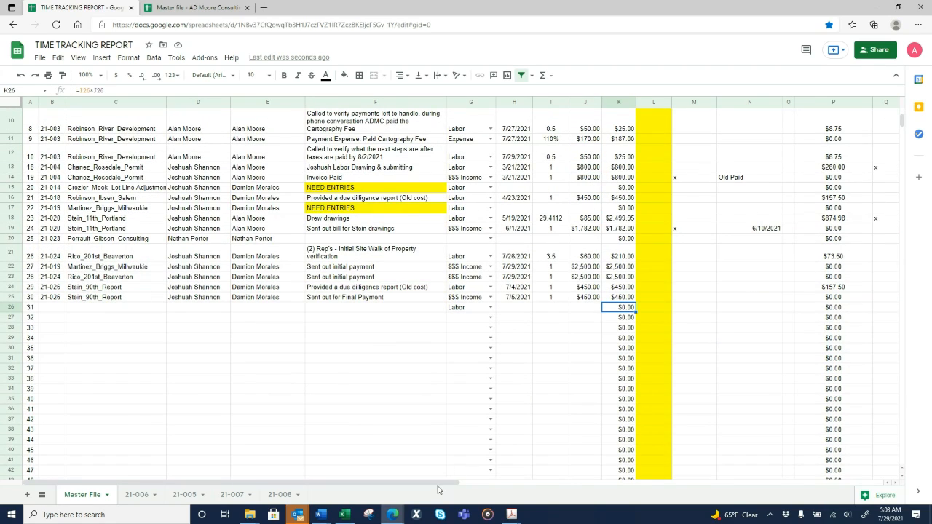
Examine the payout columns of the Master File, focusing on the Paid marks in column Q beside Consultant $ amount
drag(437, 482, 672, 477)
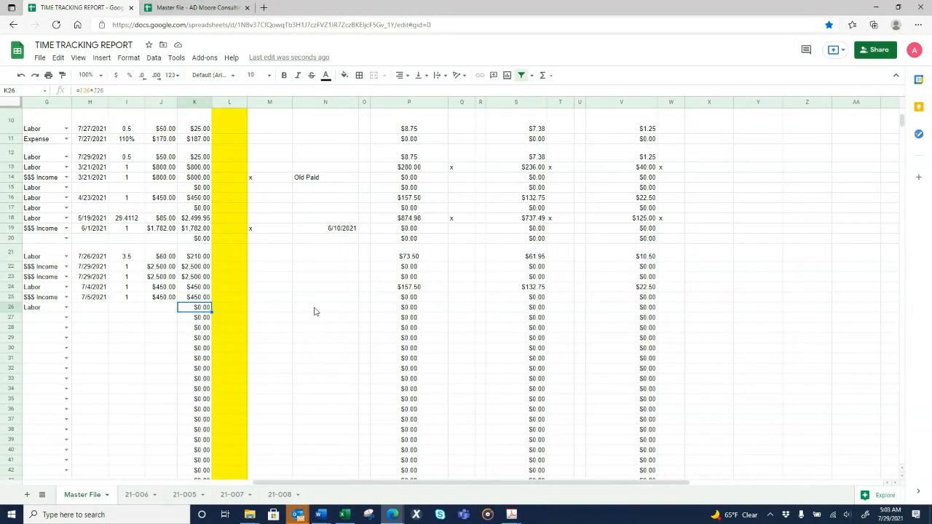
drag(315, 309, 714, 140)
click(768, 178)
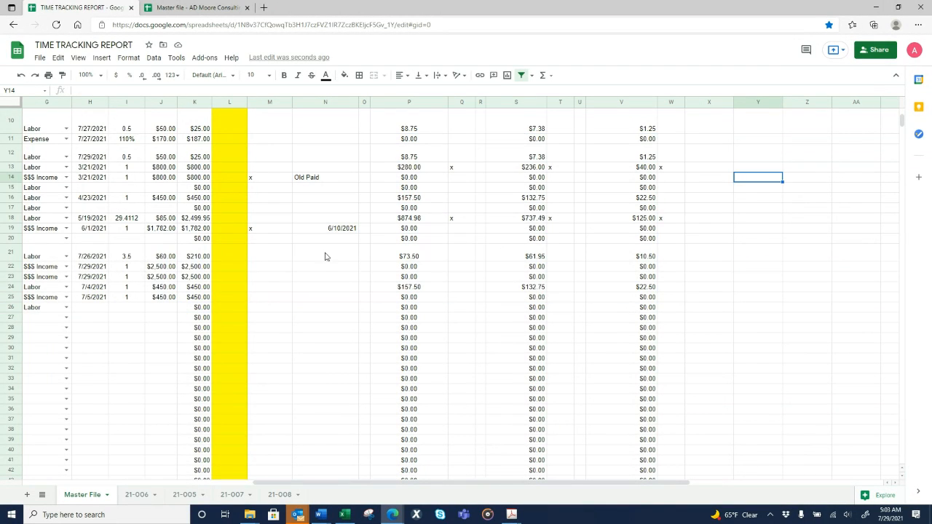
scroll(326, 256, up, 5)
drag(461, 208, 473, 407)
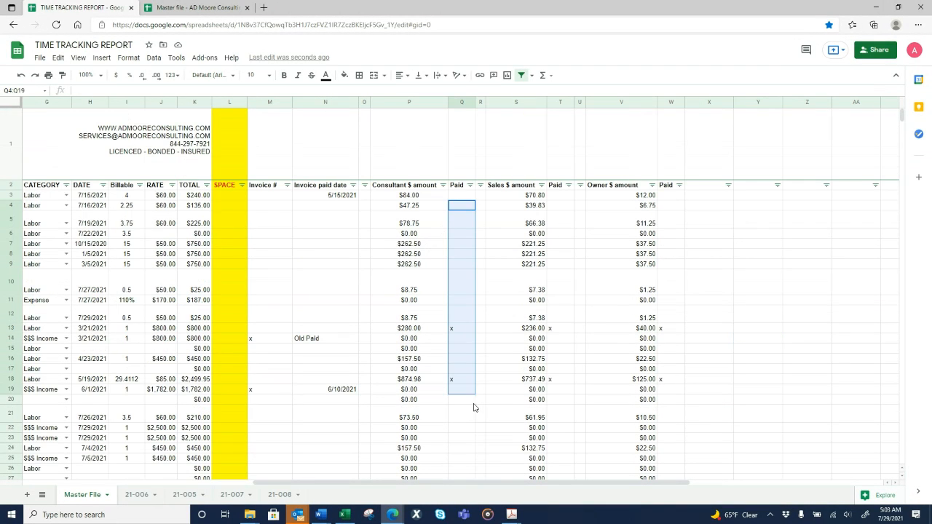
drag(468, 284, 466, 413)
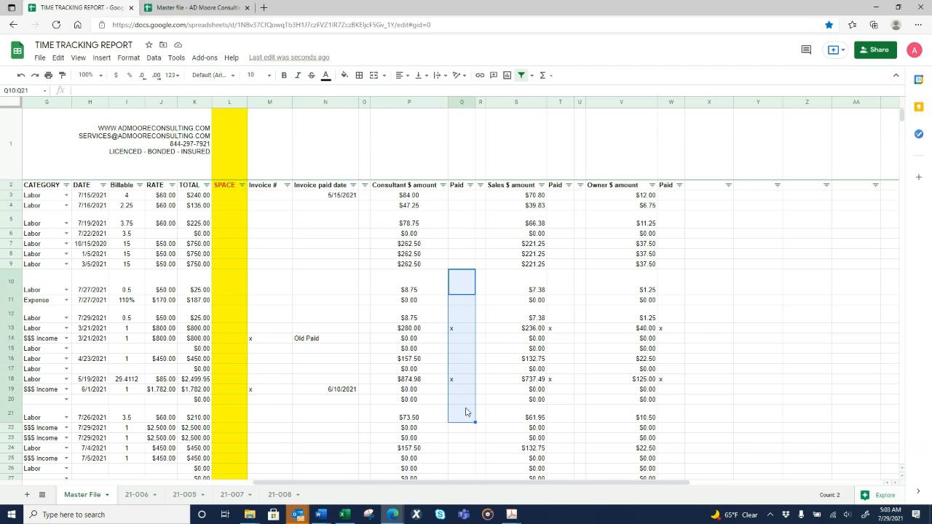
click(466, 412)
click(463, 289)
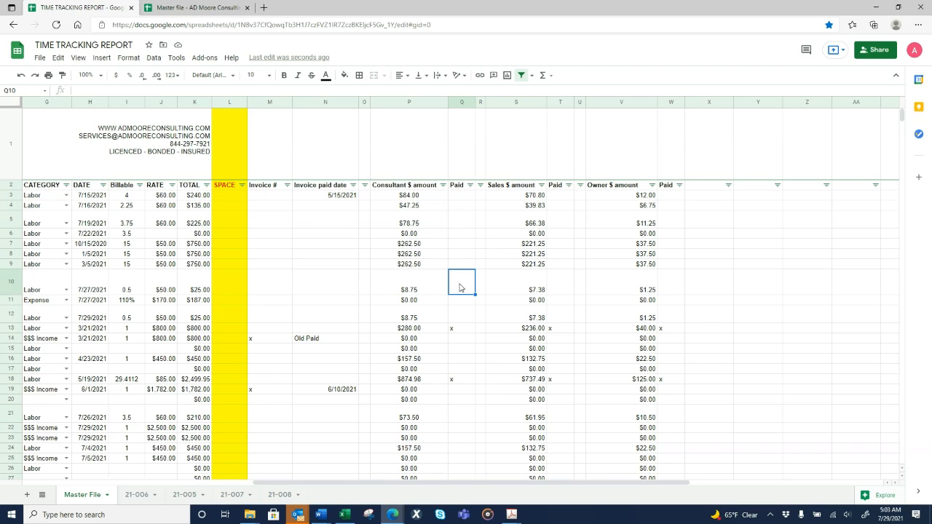
Inspect the Consultant $ amount and Paid columns and the narrow helper column R, including the formula in R11
click(421, 101)
click(468, 102)
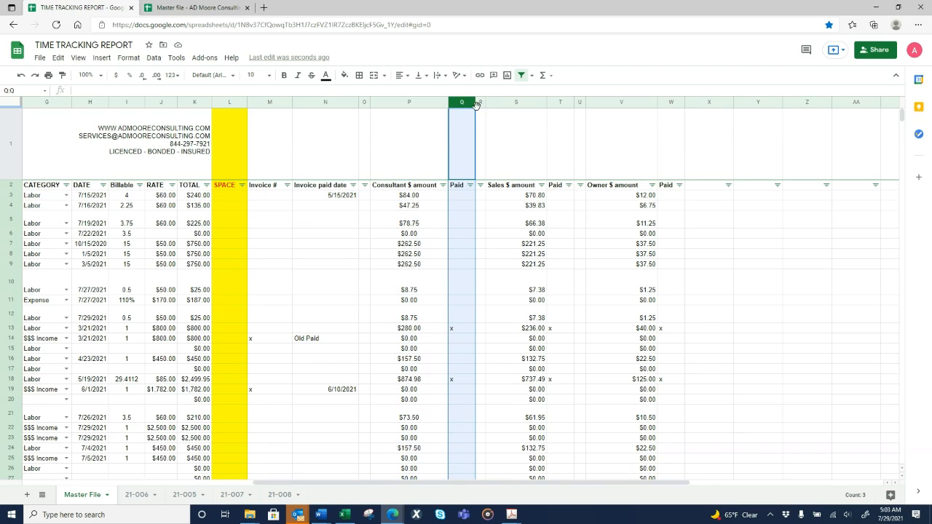
click(480, 104)
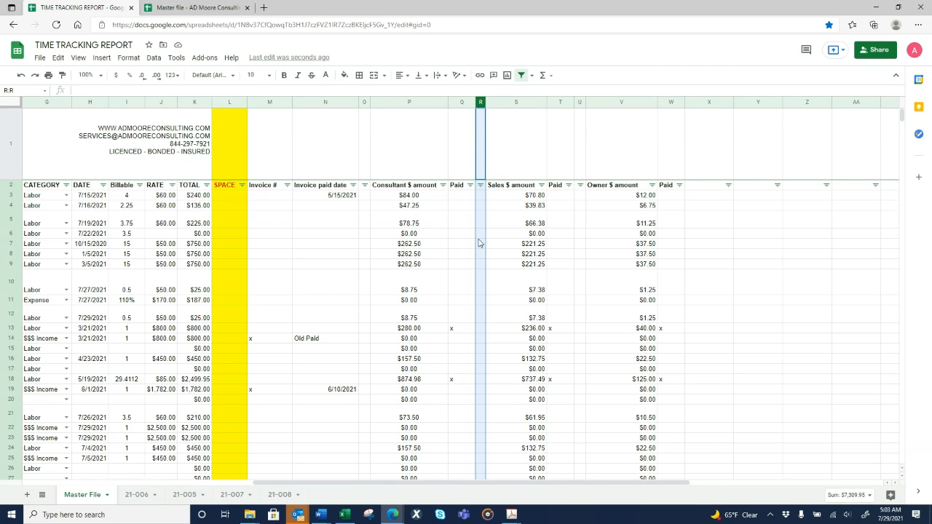
click(481, 233)
click(480, 264)
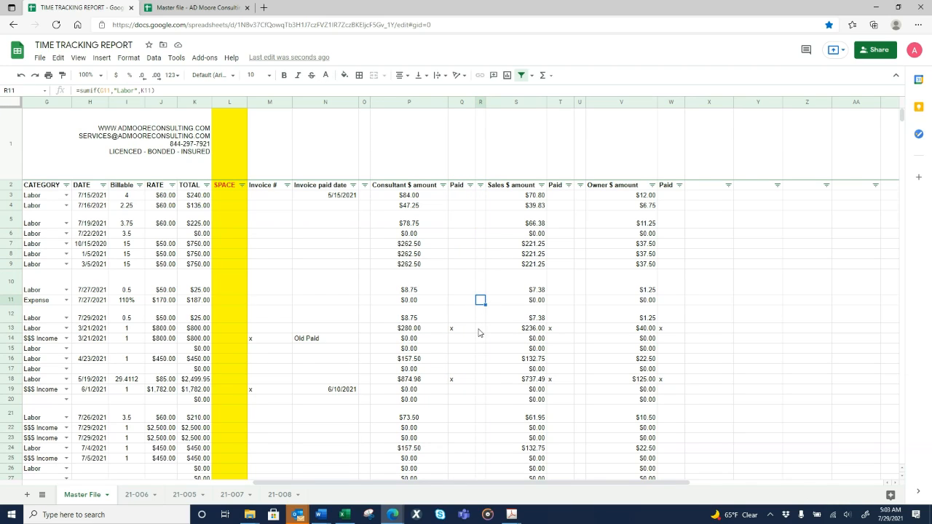
click(458, 301)
click(311, 281)
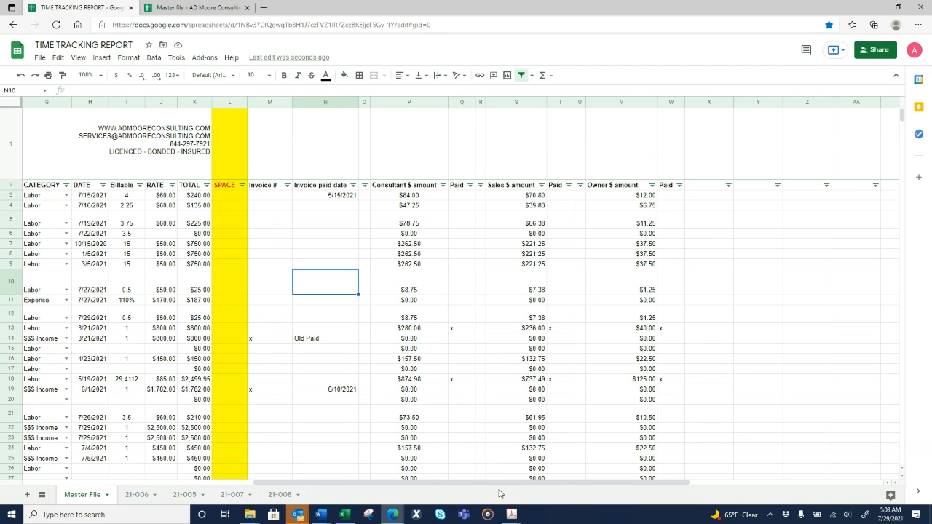
View the 21-007 project sheet briefly and return to the Master File to review the NOTES of its entries
drag(508, 483, 290, 497)
click(235, 494)
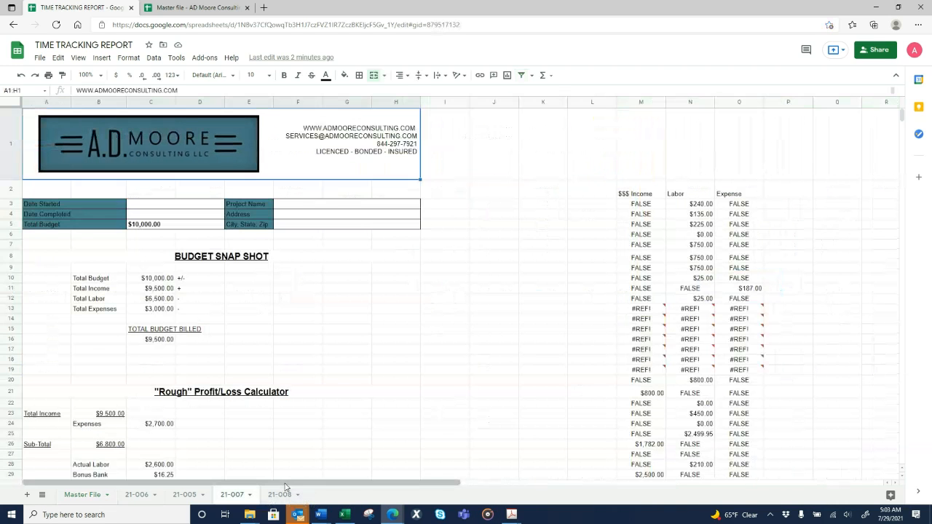
click(92, 500)
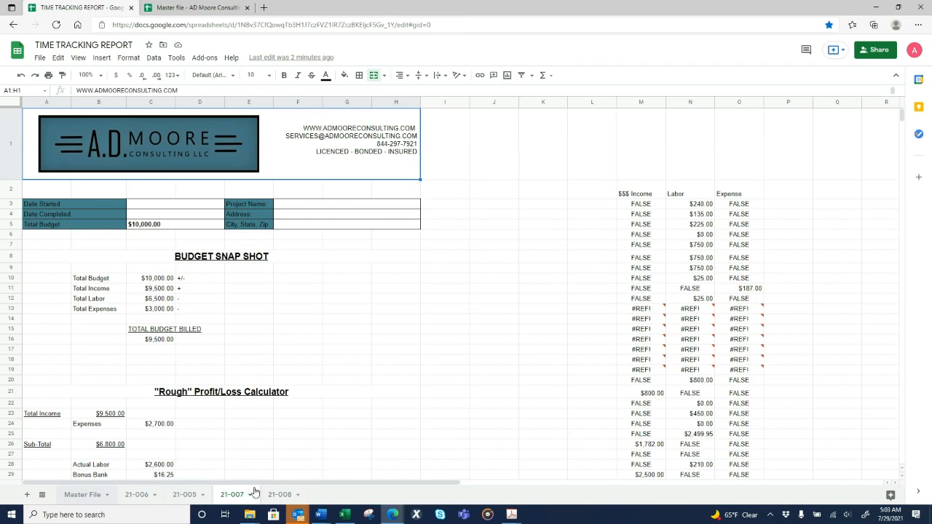
click(267, 255)
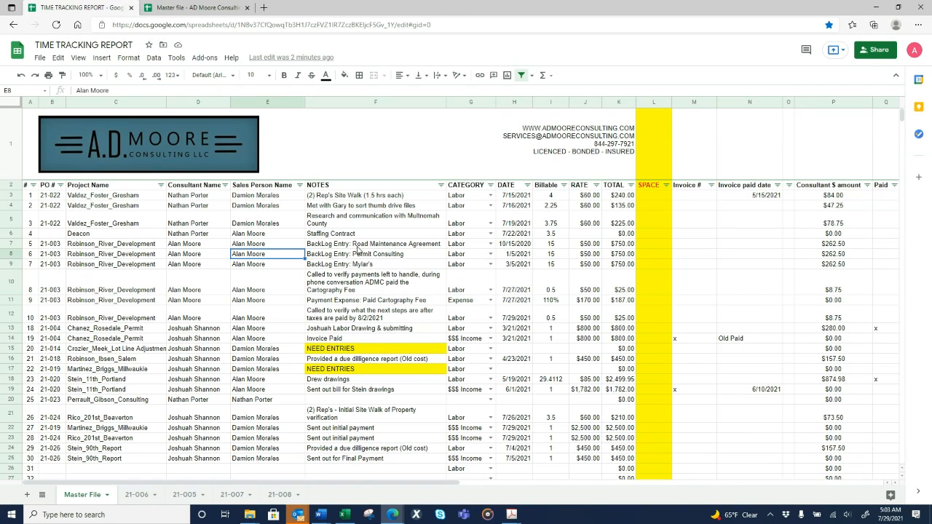
click(352, 246)
scroll(365, 251, down, 3)
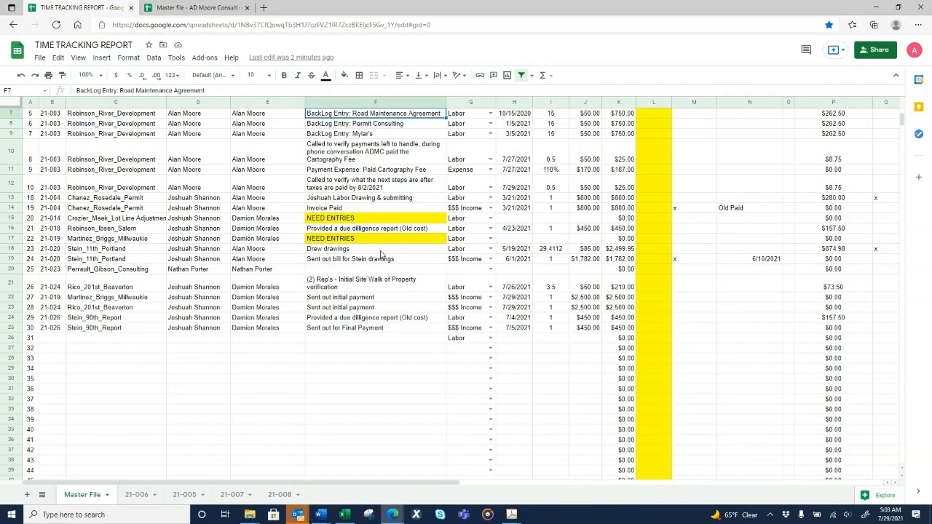